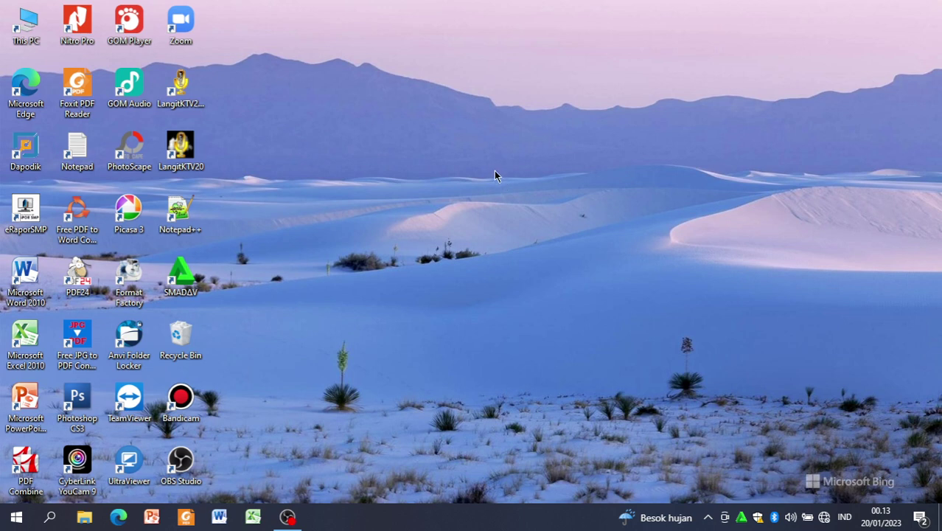
Step: Open the DATA PERCOBAAN workbook from the Documents folder and dismiss the Office activation notice
{"action": "double_click", "coordinate": [27, 30]}
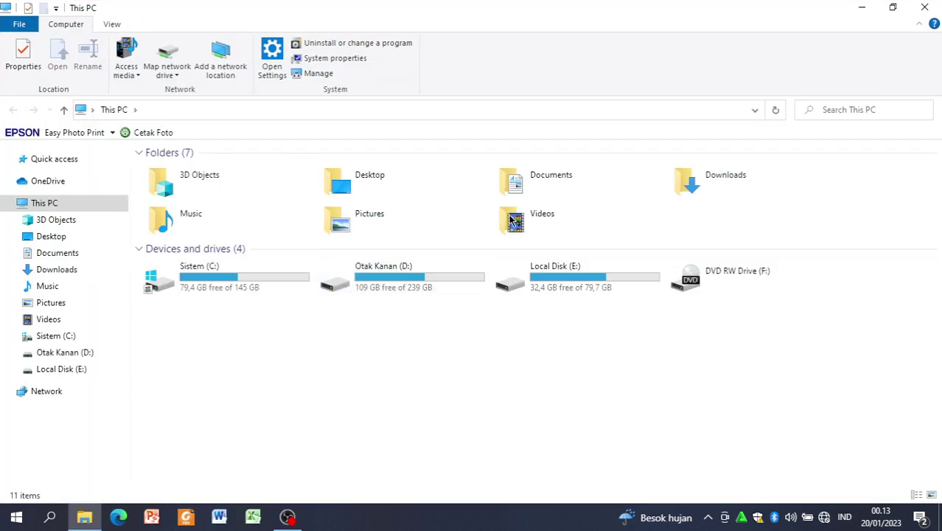
{"action": "double_click", "coordinate": [544, 176]}
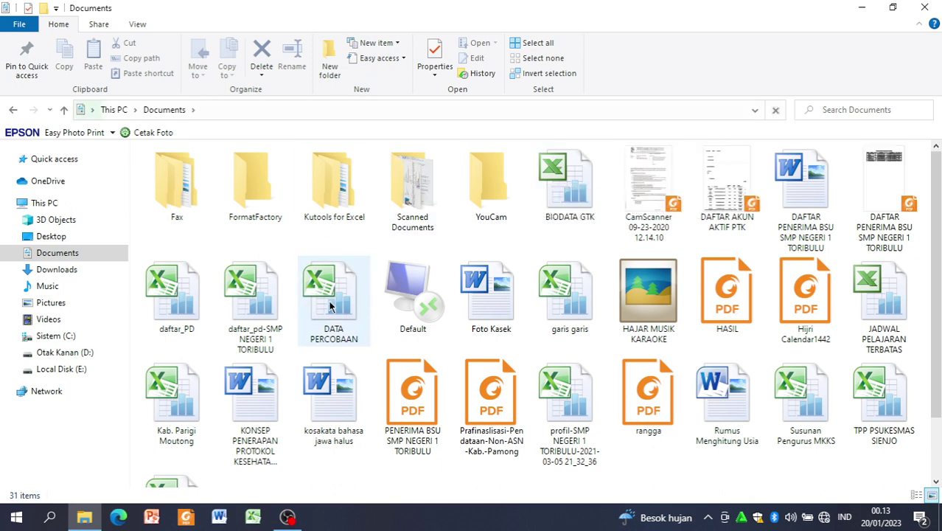
{"action": "mouse_move", "coordinate": [331, 307]}
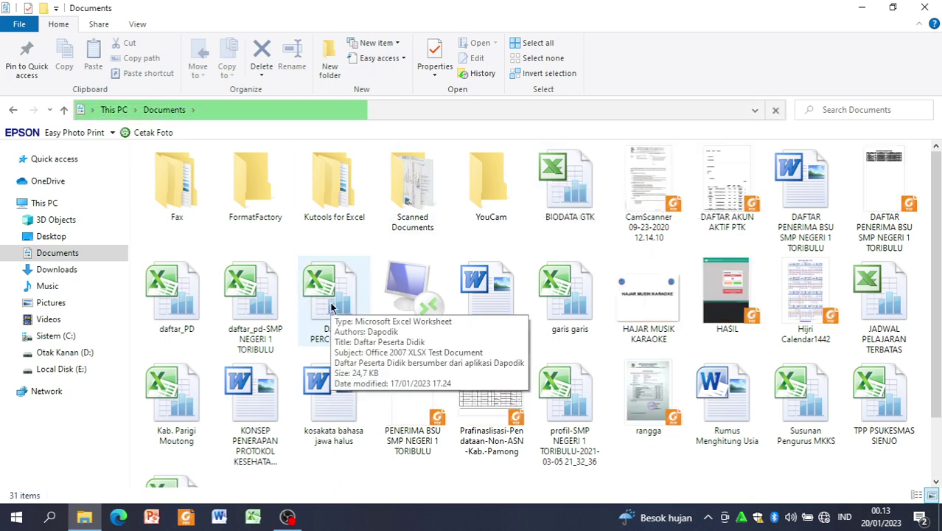
{"action": "double_click", "coordinate": [331, 307]}
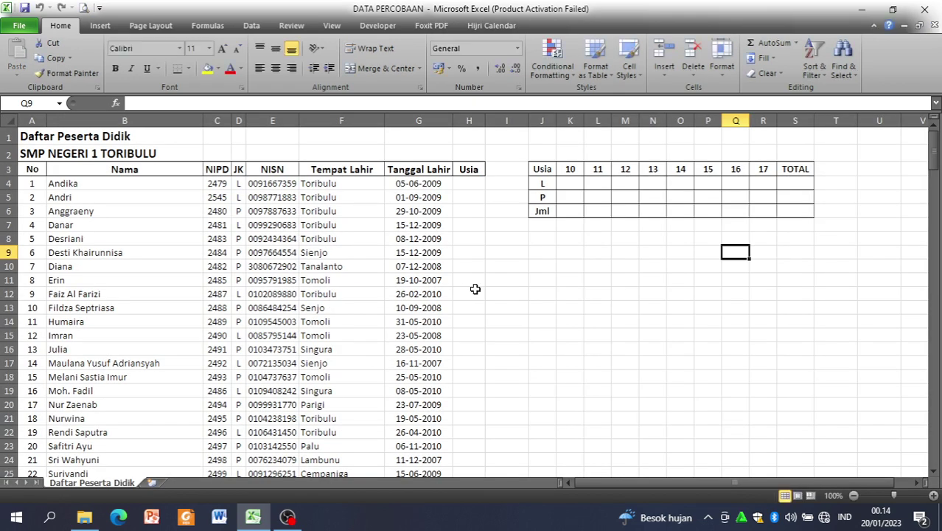
{"action": "left_click", "coordinate": [475, 185]}
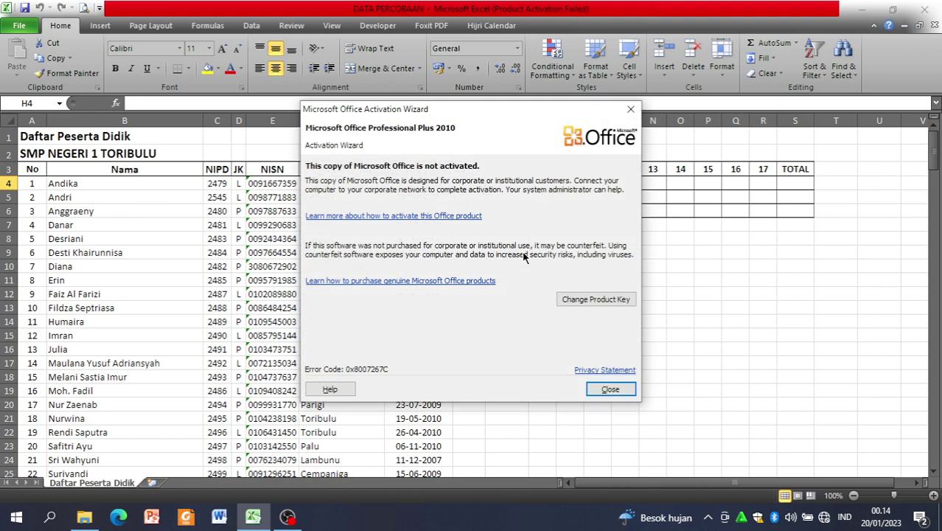
{"action": "left_click", "coordinate": [609, 389]}
{"action": "left_click", "coordinate": [477, 240]}
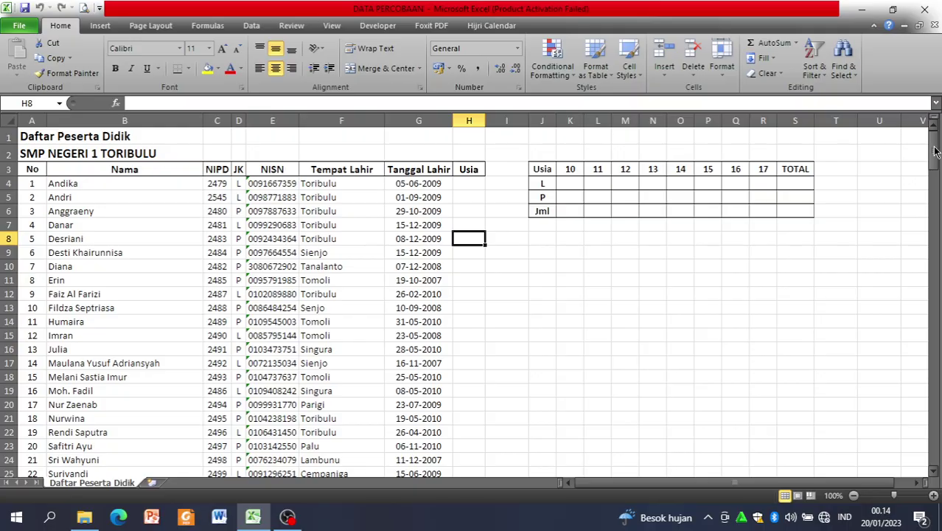
Step: Insert two blank columns at column I, between the student list and the age summary table
{"action": "mouse_move", "coordinate": [934, 151]}
{"action": "left_mouse_down"}
{"action": "mouse_move", "coordinate": [939, 446]}
{"action": "mouse_move", "coordinate": [935, 144]}
{"action": "left_mouse_up"}
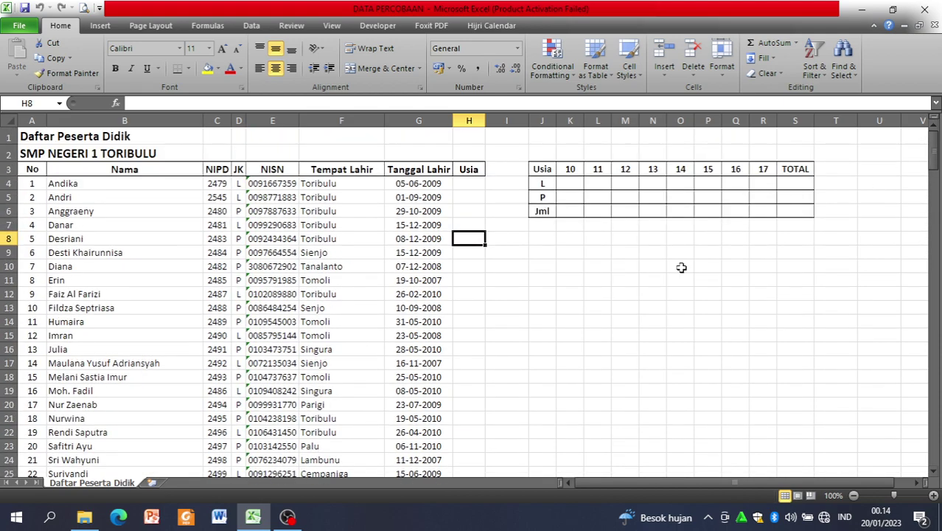
{"action": "left_click", "coordinate": [492, 291]}
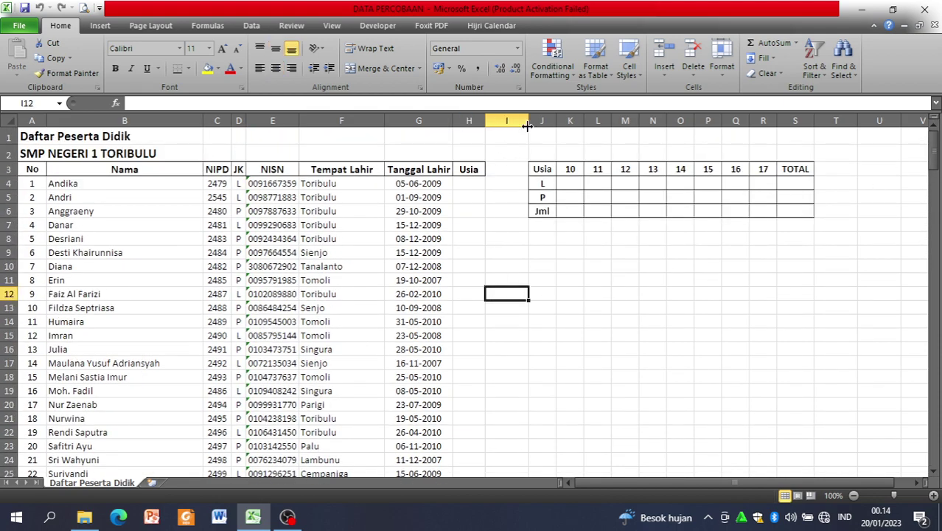
{"action": "left_click_drag", "start_coordinate": [508, 119], "coordinate": [544, 119]}
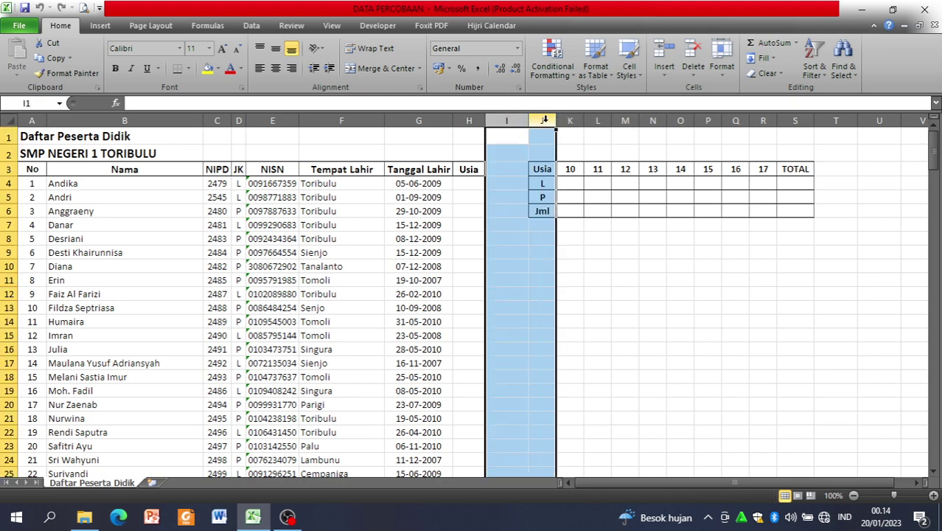
{"action": "right_click", "coordinate": [544, 120]}
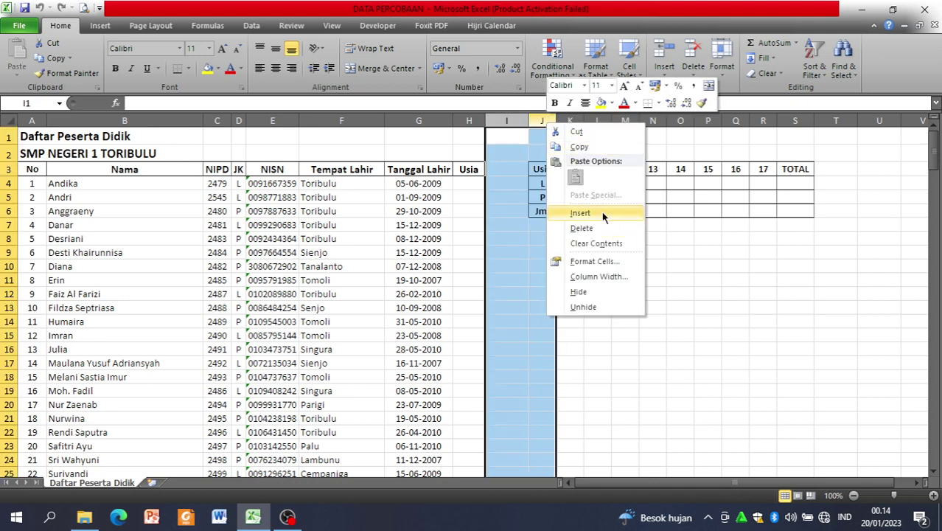
{"action": "left_click", "coordinate": [569, 213]}
{"action": "left_click", "coordinate": [488, 210]}
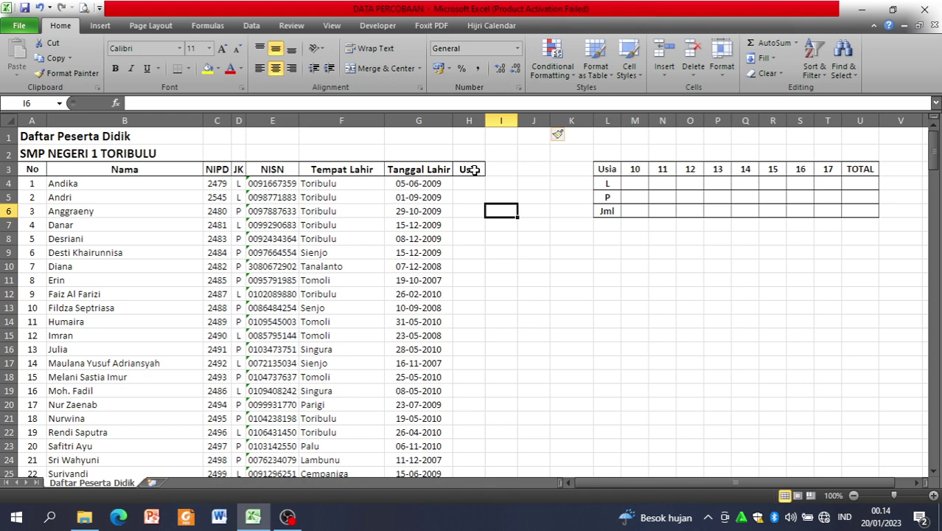
Step: Enter the headers Bulan in I3 and Hari in J3, beside the Usia header
{"action": "left_click", "coordinate": [473, 171]}
{"action": "left_click", "coordinate": [501, 170]}
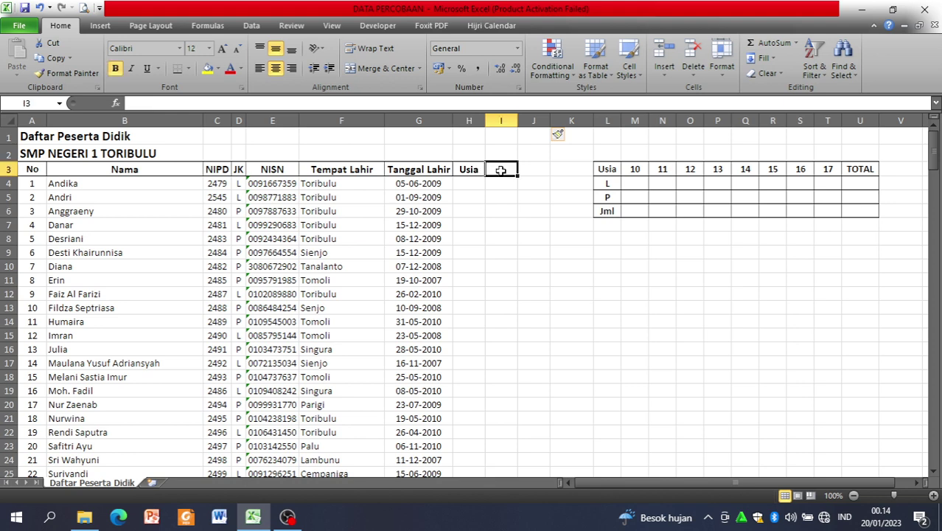
{"action": "type", "text": "Bulan"}
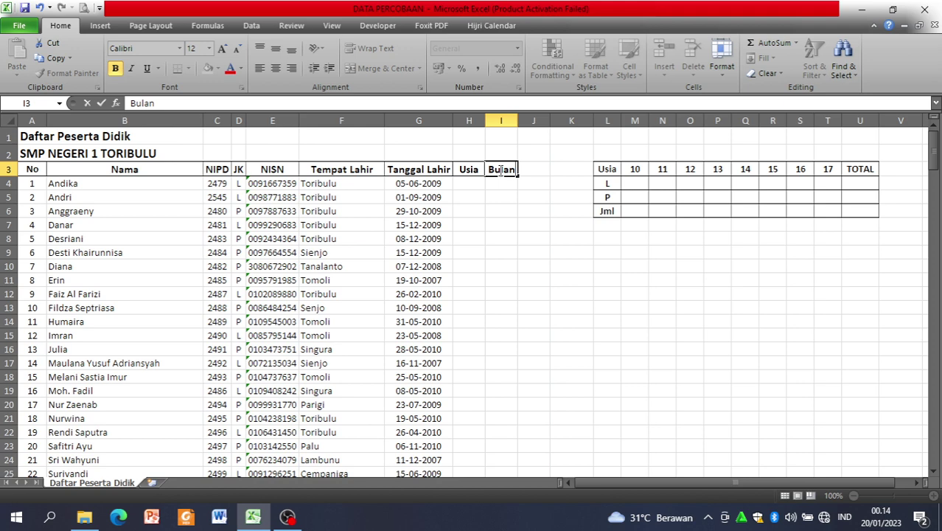
{"action": "key", "text": "Tab"}
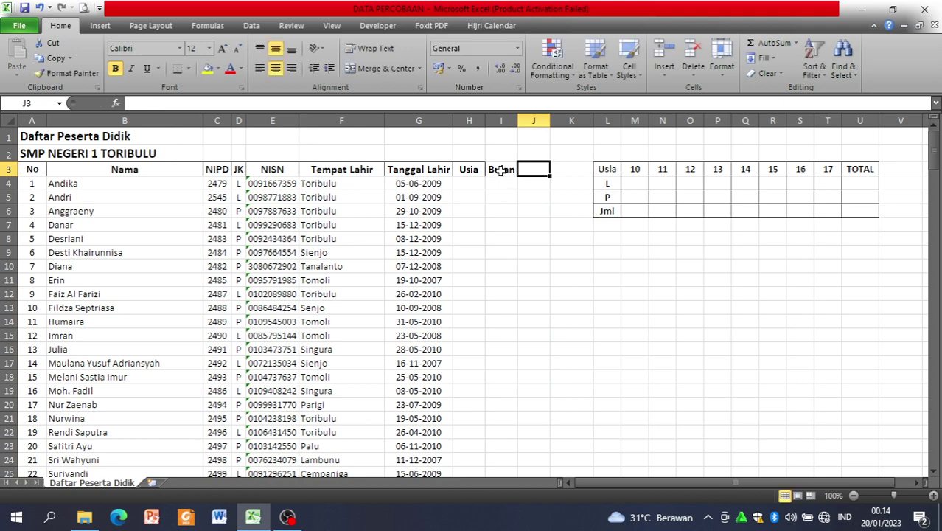
{"action": "type", "text": "Hari"}
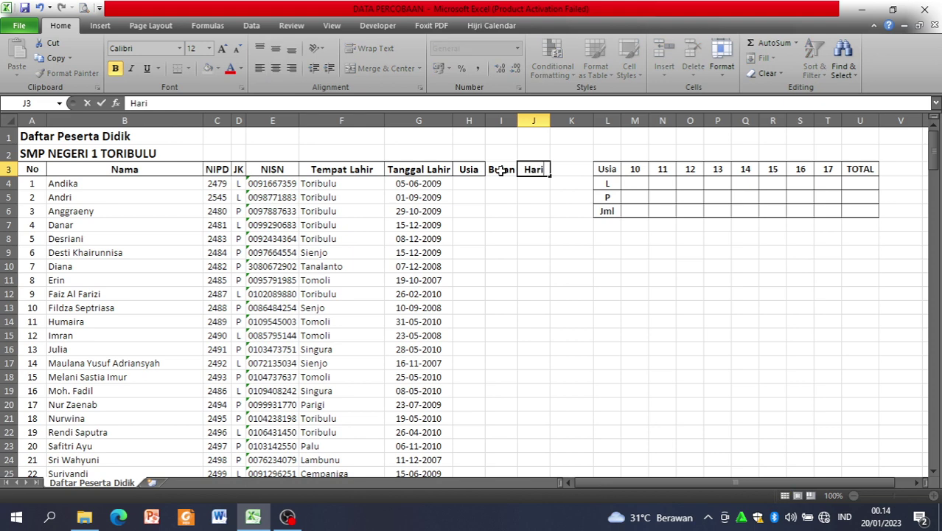
{"action": "key", "text": "Return"}
Step: Apply all borders to the Usia, Bulan and Hari header cells H3:J3
{"action": "left_click_drag", "start_coordinate": [468, 169], "coordinate": [548, 170]}
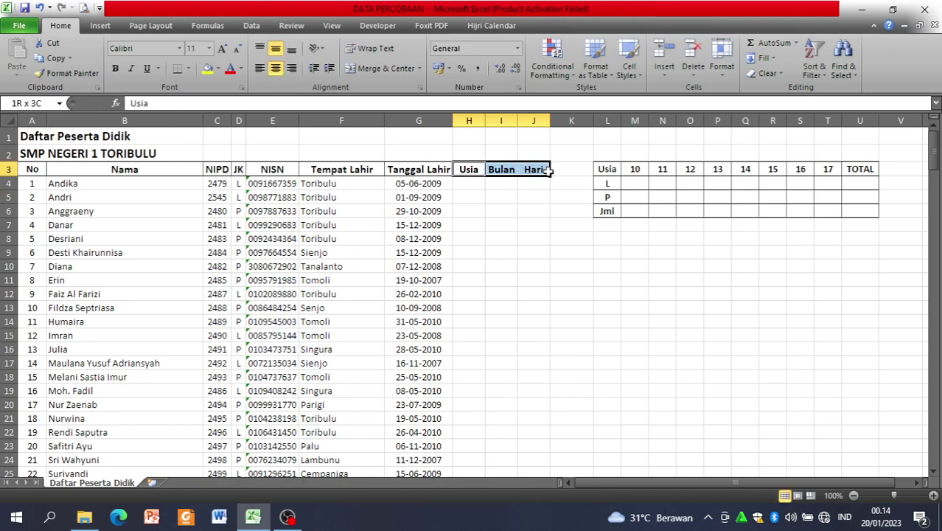
{"action": "left_click", "coordinate": [189, 68]}
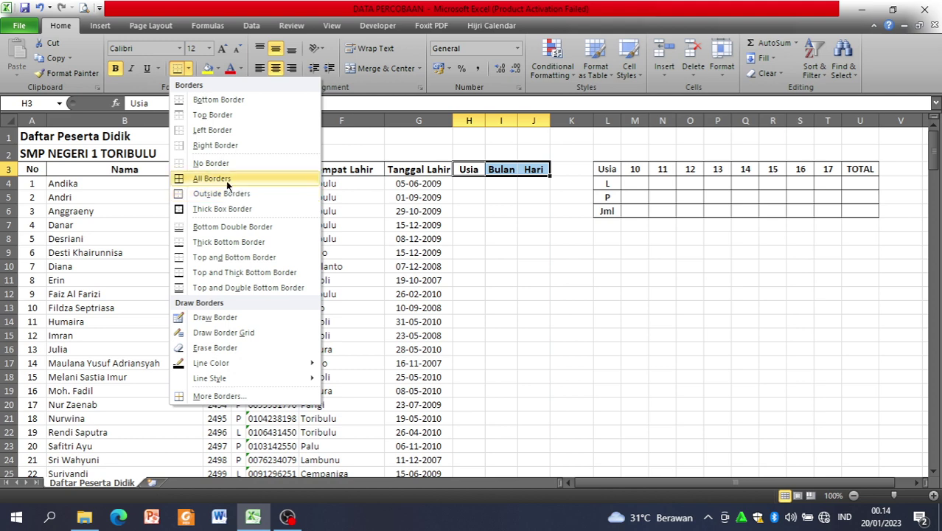
{"action": "left_click", "coordinate": [227, 179]}
{"action": "left_click", "coordinate": [469, 183]}
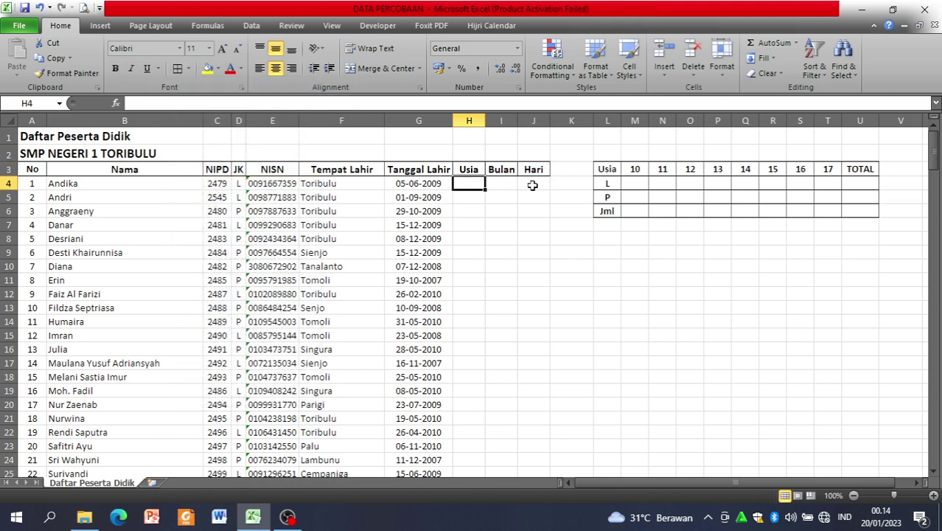
{"action": "left_click", "coordinate": [501, 183]}
{"action": "left_click", "coordinate": [524, 184]}
{"action": "left_click", "coordinate": [569, 266]}
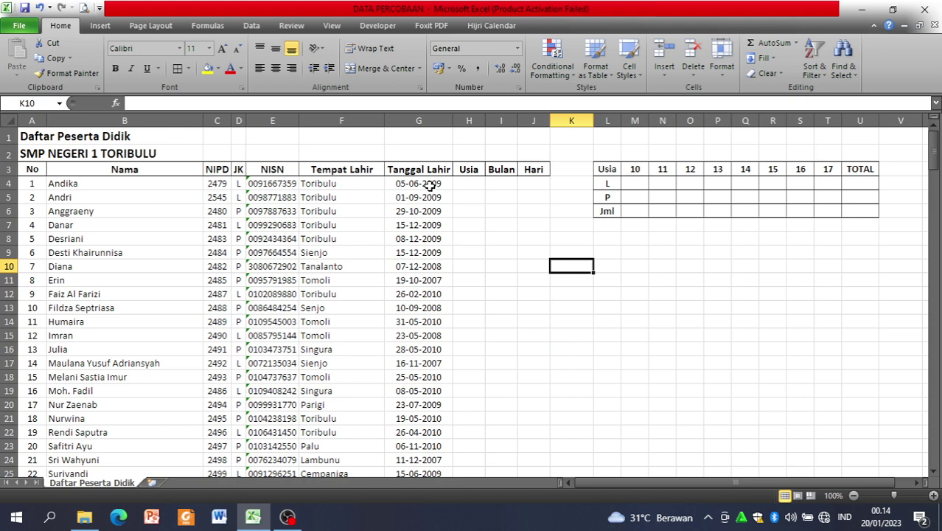
{"action": "left_click", "coordinate": [100, 183]}
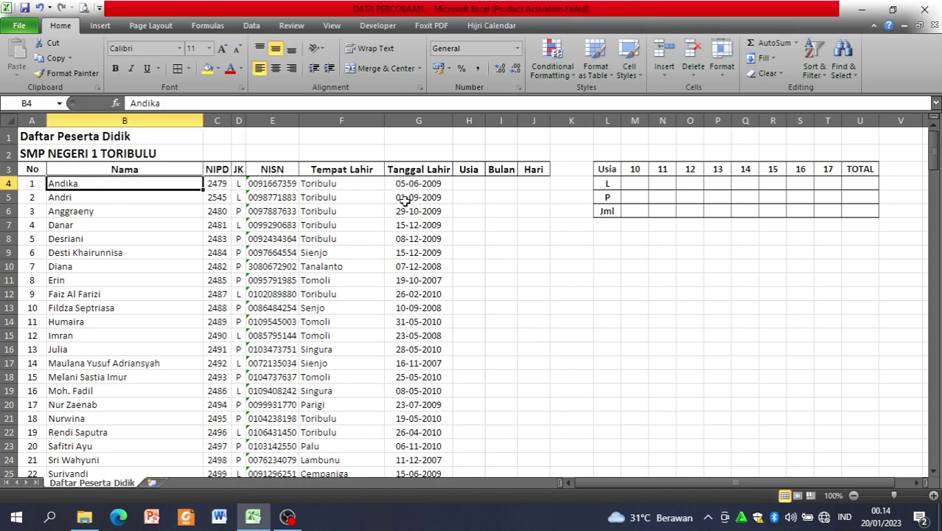
Step: Calculate the first student's age in H4 with the formula =2023-2009
{"action": "left_click", "coordinate": [475, 184]}
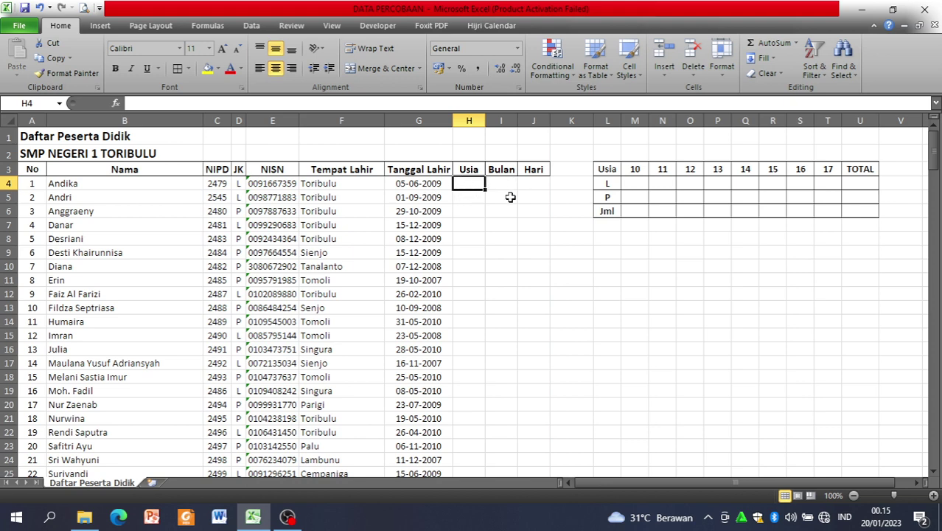
{"action": "type", "text": "="}
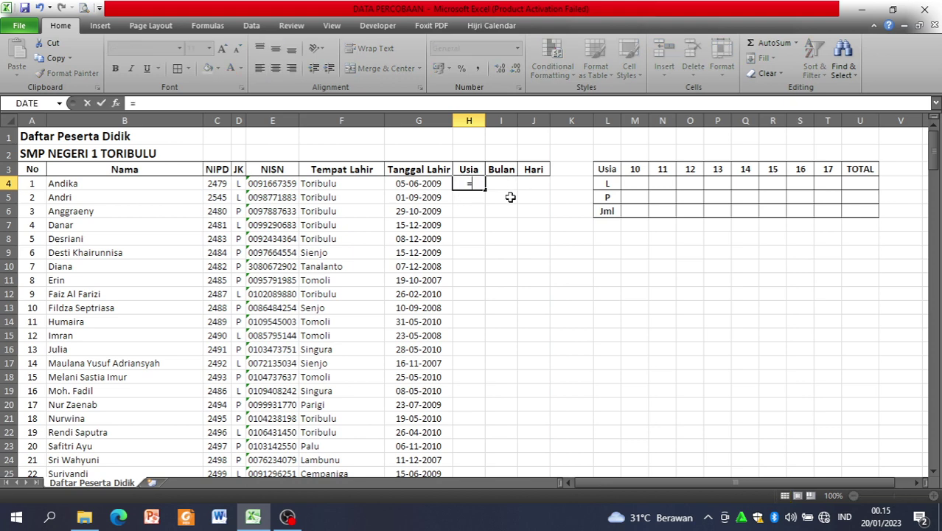
{"action": "type", "text": "2023-"}
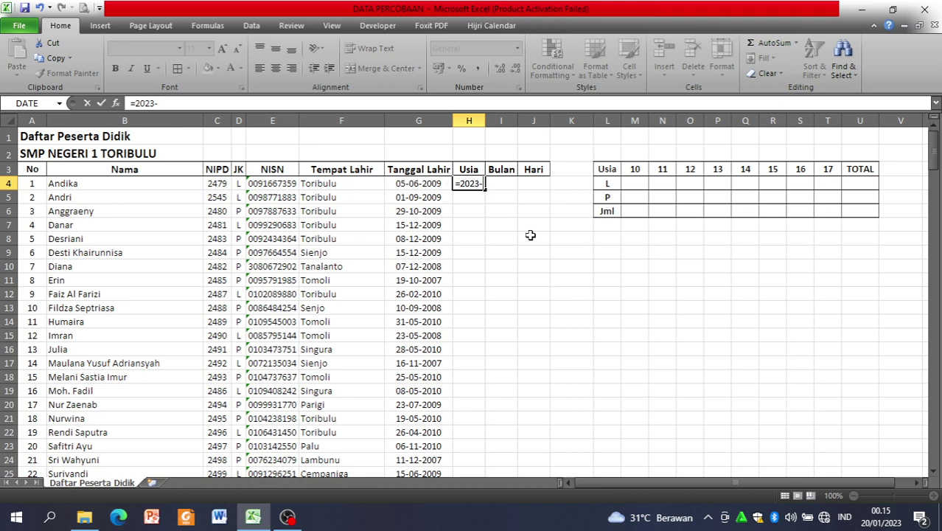
{"action": "type", "text": "200"}
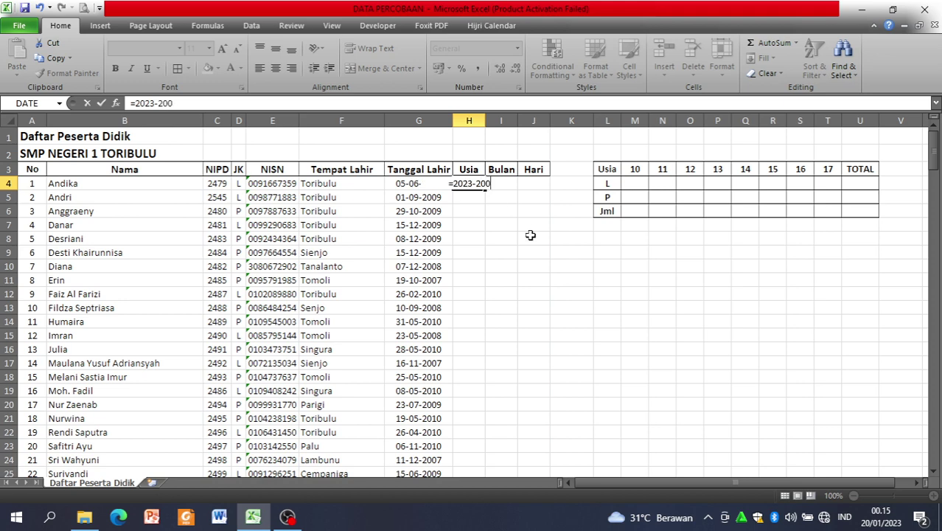
{"action": "type", "text": "9"}
{"action": "key", "text": "Return"}
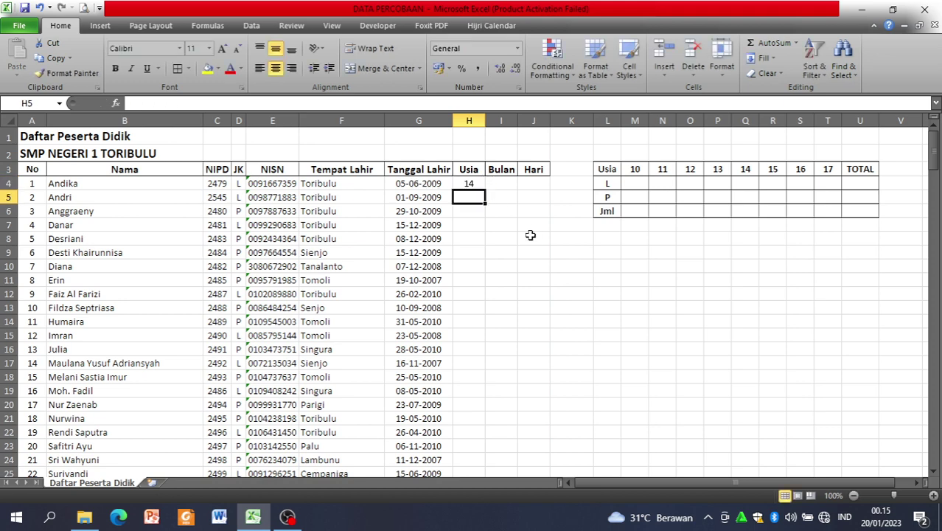
{"action": "key", "text": "Up"}
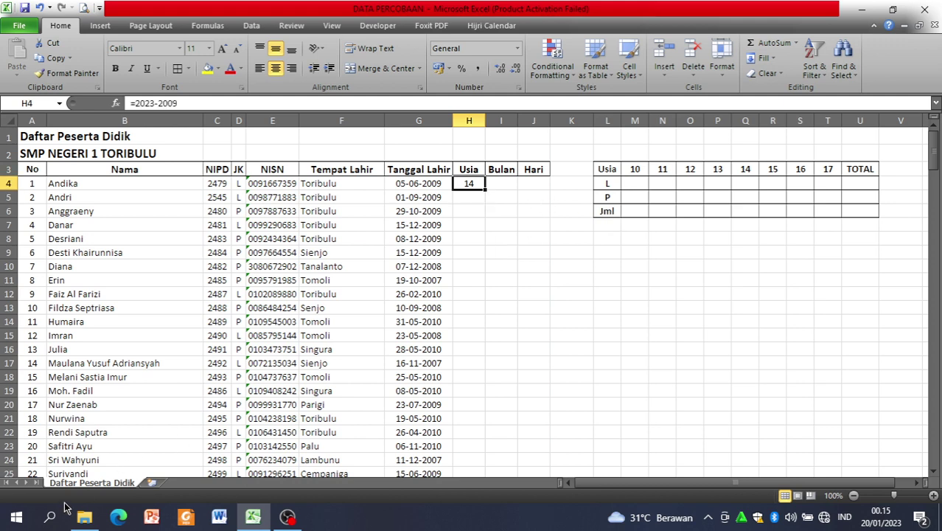
Step: Switch to the Kalkulator app and move its window clear of the student list
{"action": "left_click", "coordinate": [50, 519]}
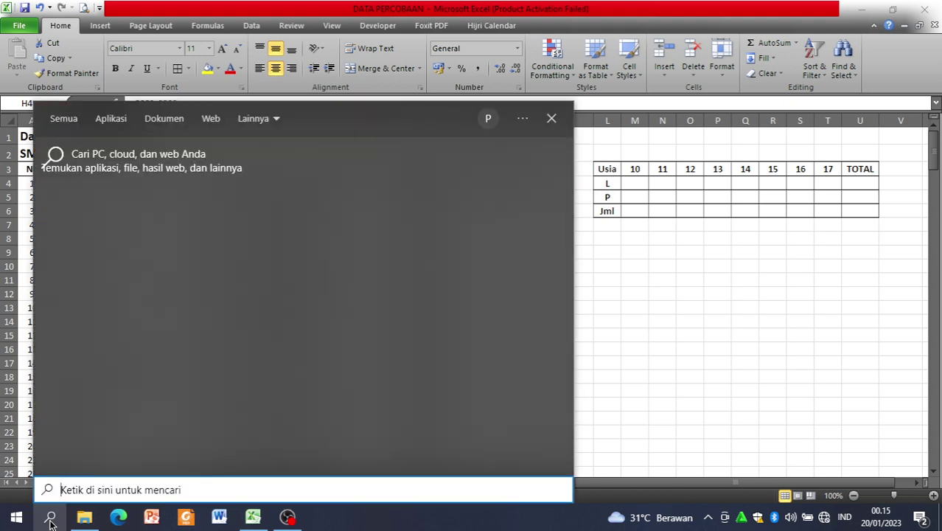
{"action": "type", "text": "c"}
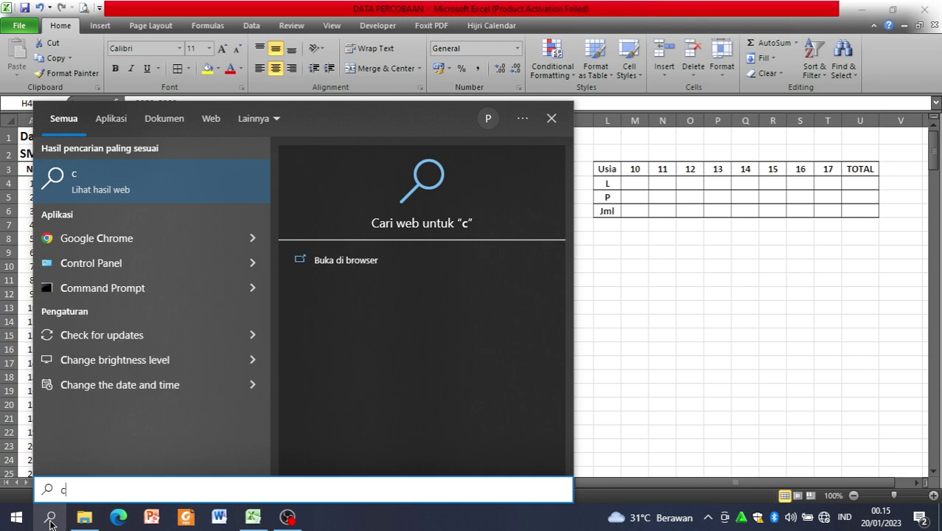
{"action": "type", "text": "al"}
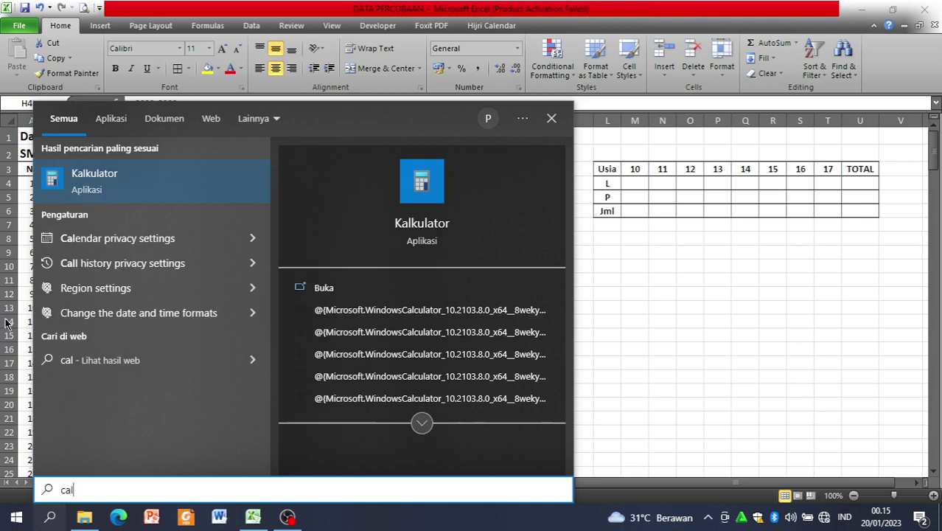
{"action": "left_click", "coordinate": [148, 182]}
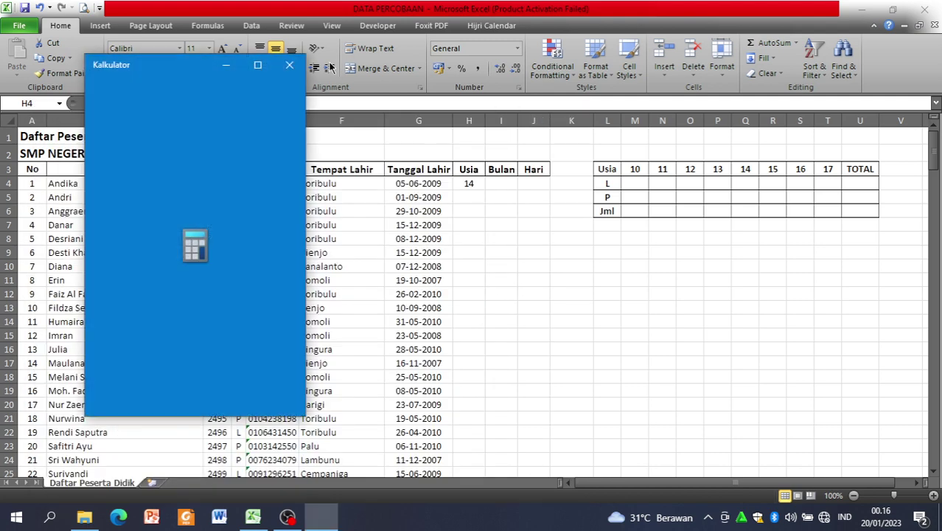
{"action": "left_click_drag", "start_coordinate": [169, 66], "coordinate": [667, 41]}
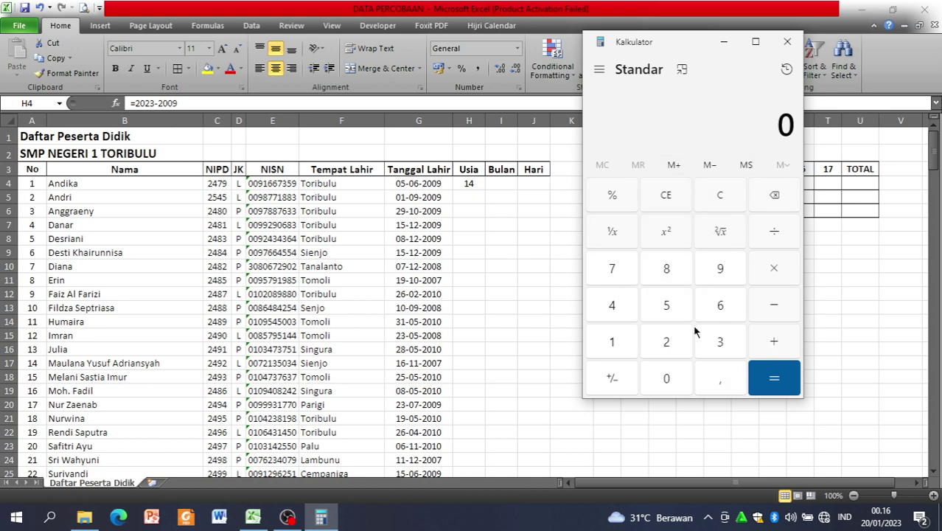
Step: Calculate 2023 minus 2009 in the calculator to check the age formula in H4
{"action": "left_click", "coordinate": [660, 343]}
{"action": "left_click", "coordinate": [678, 381]}
{"action": "left_click", "coordinate": [663, 358]}
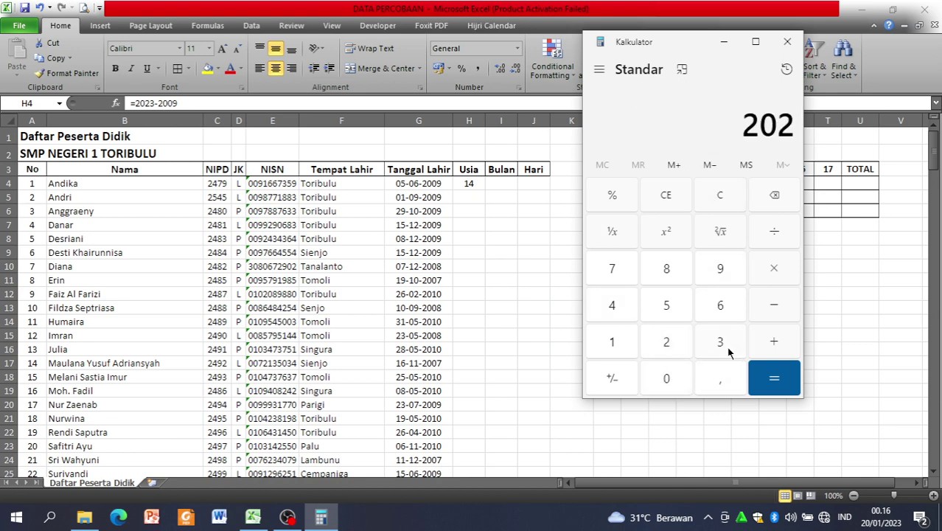
{"action": "left_click", "coordinate": [728, 351]}
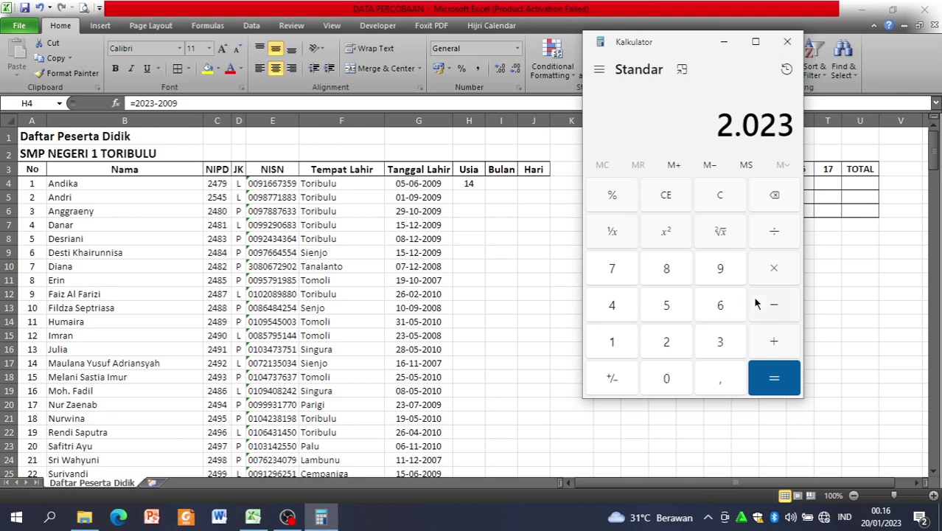
{"action": "left_click", "coordinate": [779, 305]}
{"action": "left_click", "coordinate": [668, 343]}
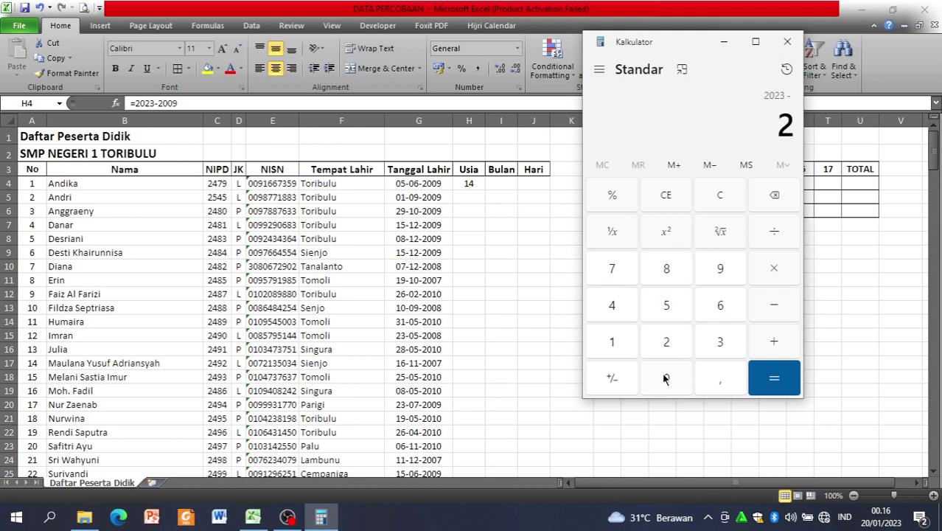
{"action": "left_click", "coordinate": [665, 378]}
{"action": "left_click", "coordinate": [666, 378]}
{"action": "left_click", "coordinate": [736, 267]}
{"action": "left_click", "coordinate": [773, 378]}
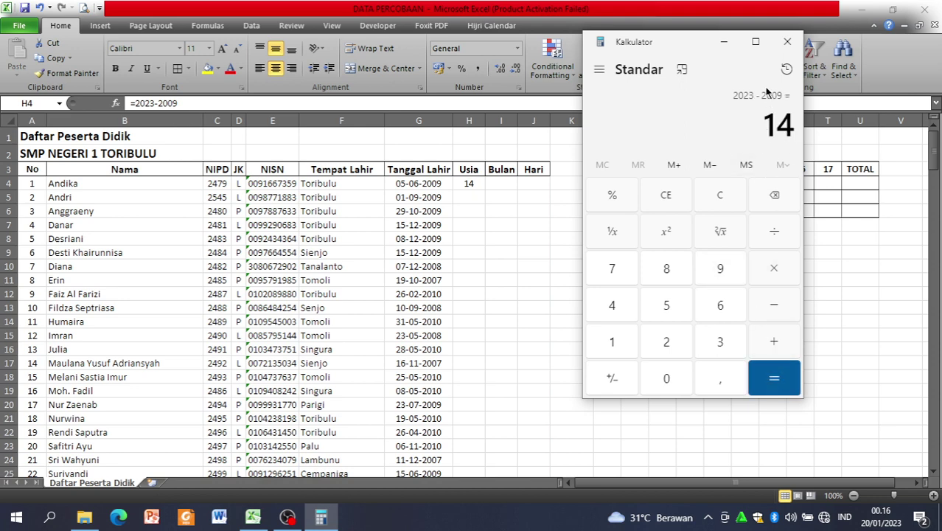
Step: Close the calculator and return to the student list
{"action": "left_click", "coordinate": [754, 41]}
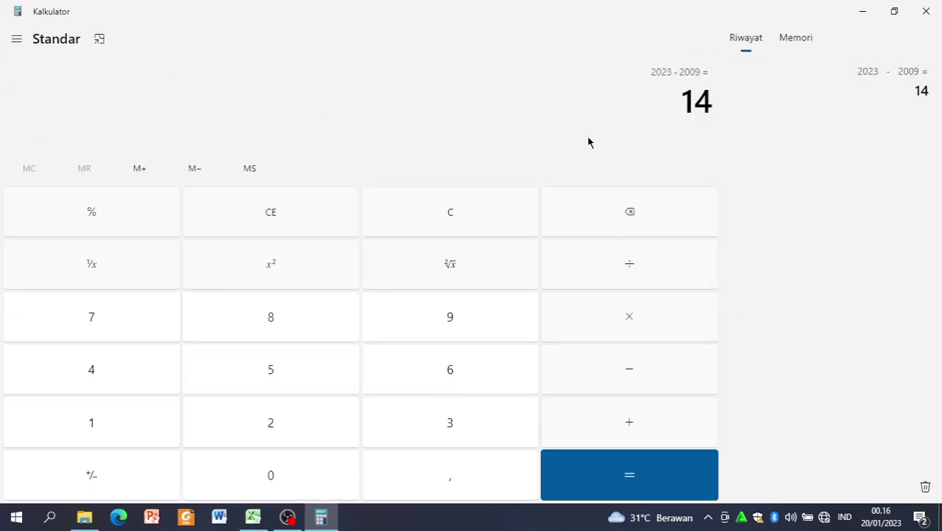
{"action": "left_click", "coordinate": [927, 16]}
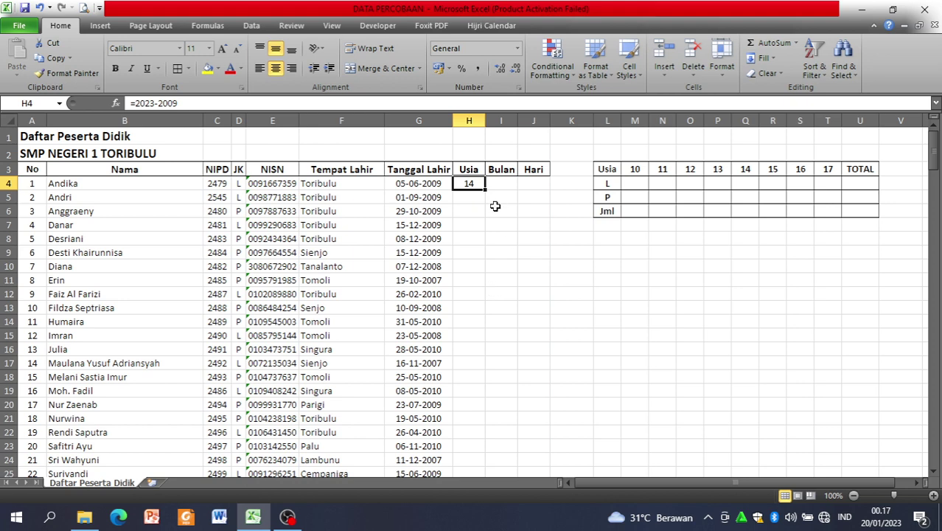
{"action": "left_click", "coordinate": [422, 157]}
{"action": "left_click", "coordinate": [467, 185]}
{"action": "left_click", "coordinate": [479, 253]}
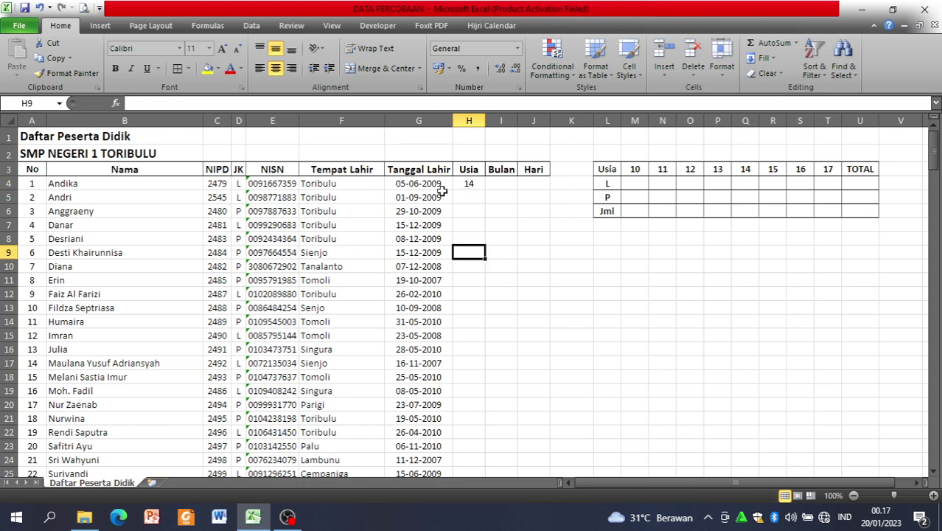
Step: Label cell F2 above the Tempat Lahir header as Tanggal Sekarang
{"action": "left_click", "coordinate": [429, 154]}
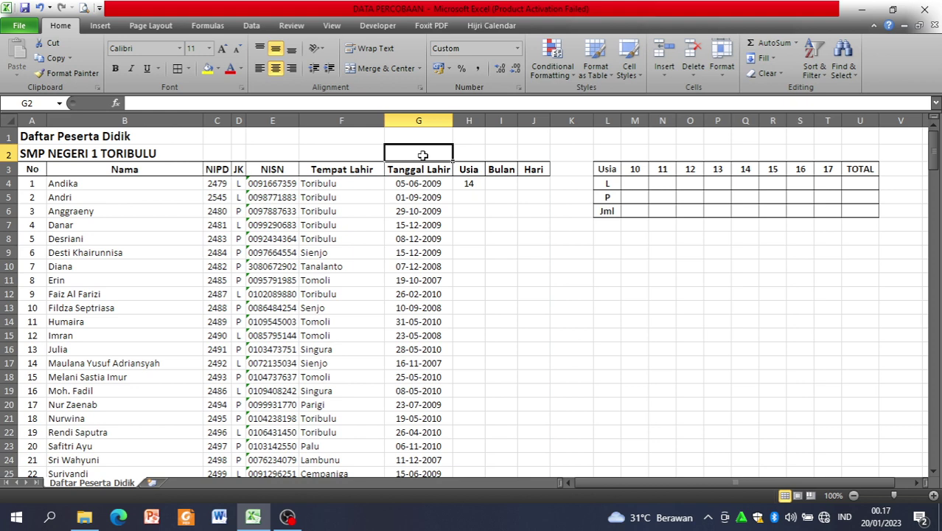
{"action": "left_click", "coordinate": [354, 152]}
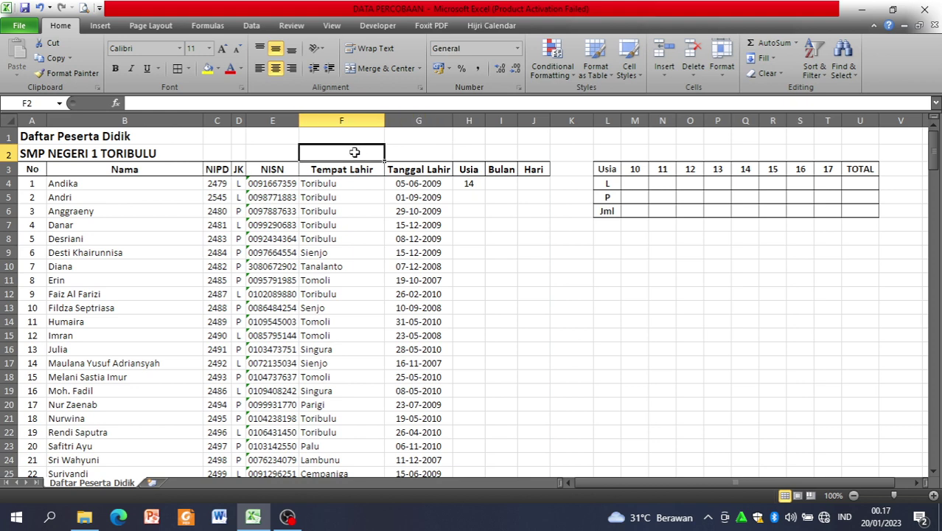
{"action": "type", "text": "Tanggal S"}
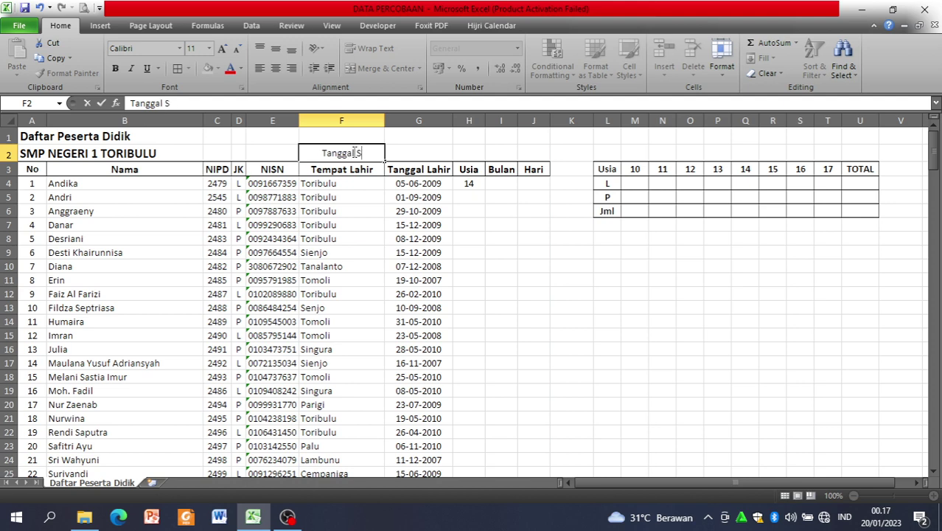
{"action": "type", "text": "ekarang"}
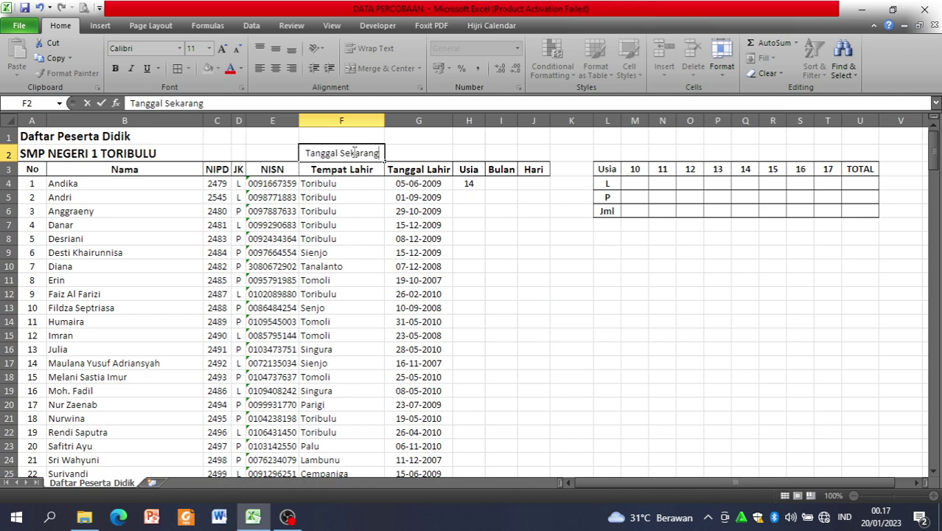
{"action": "key", "text": "Tab"}
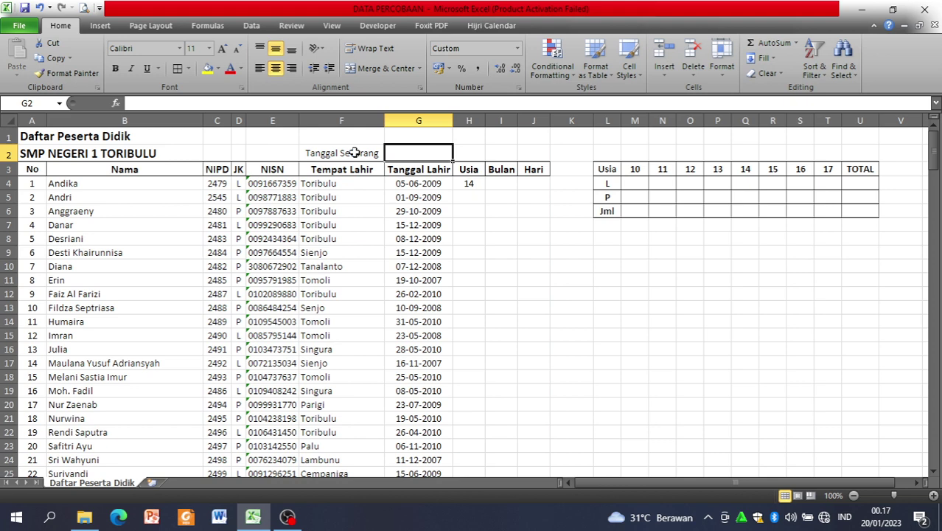
Step: Enter the current date 20/01/2023 in G2 beside the Tanggal Sekarang label
{"action": "type", "text": "20"}
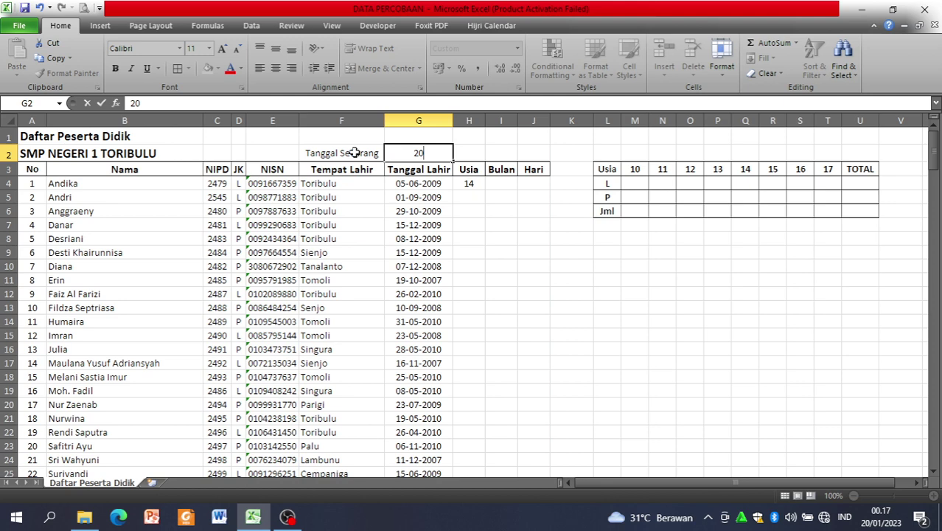
{"action": "type", "text": "/01/2023"}
{"action": "key", "text": "ctrl+Return"}
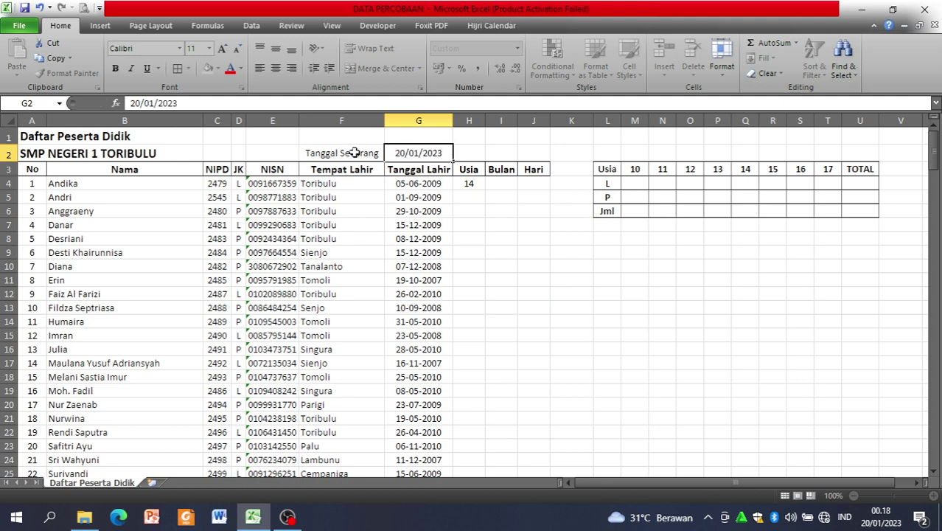
{"action": "key", "text": "Return"}
{"action": "left_click", "coordinate": [403, 151]}
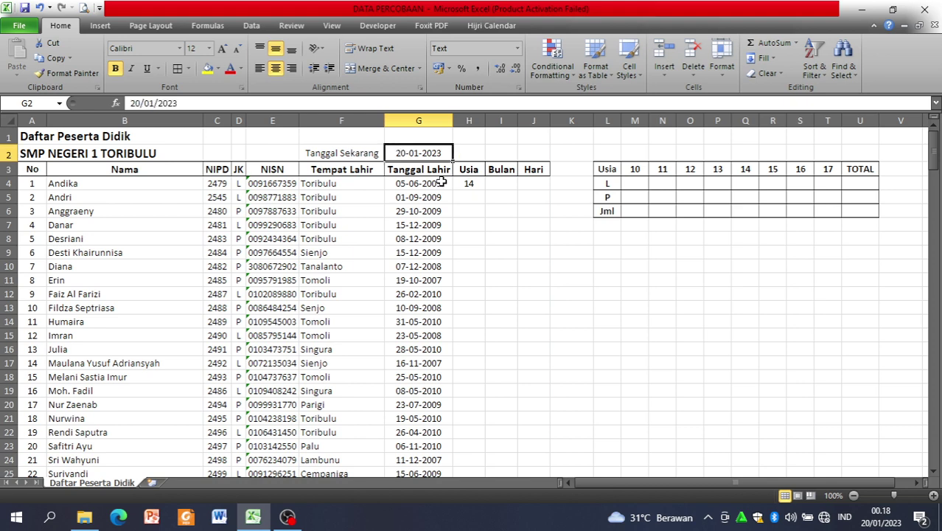
{"action": "left_click", "coordinate": [503, 254]}
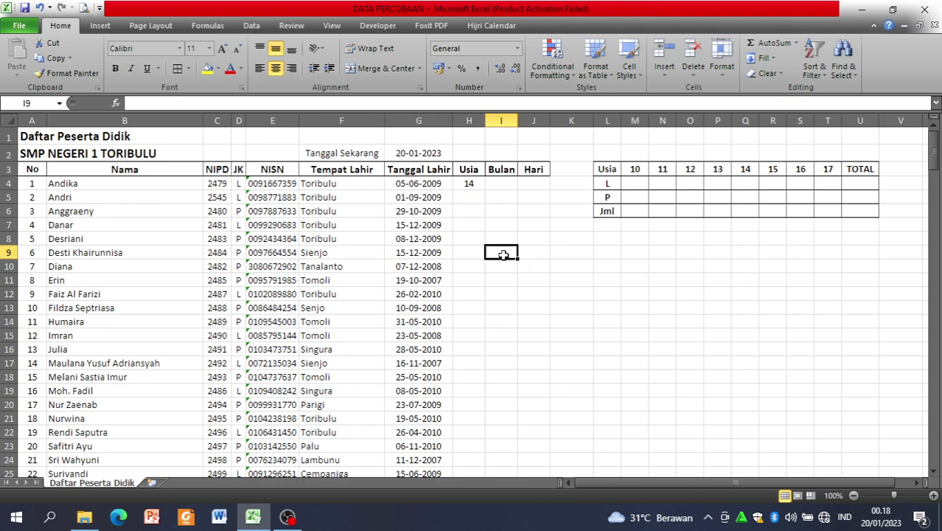
{"action": "left_click", "coordinate": [463, 184]}
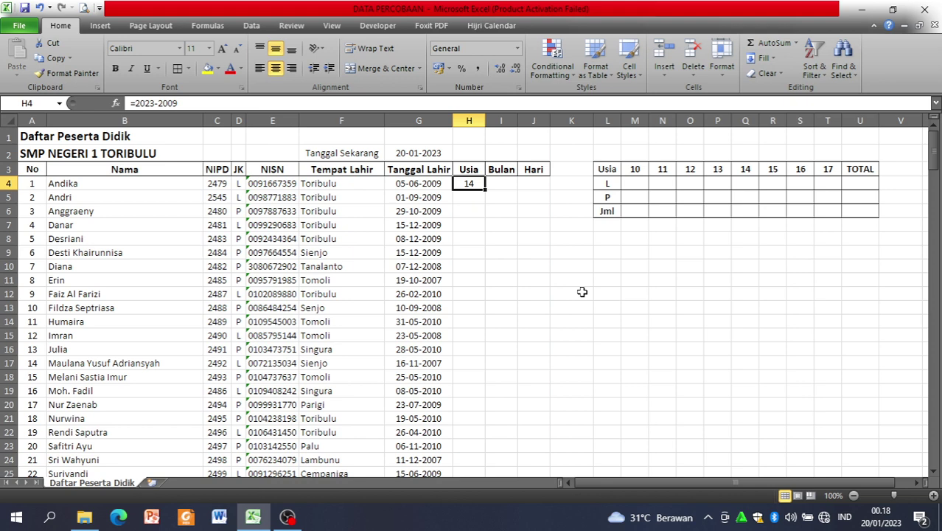
{"action": "left_click", "coordinate": [505, 244]}
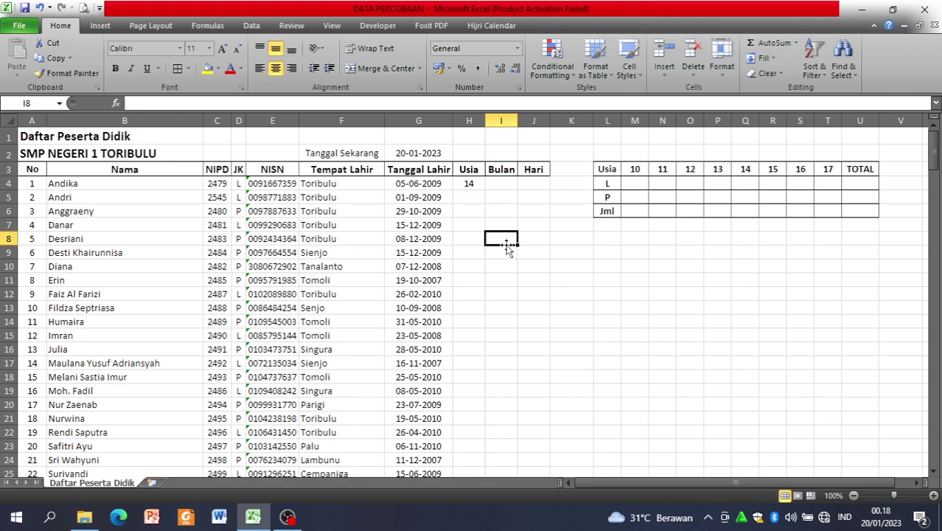
{"action": "type", "text": "date"}
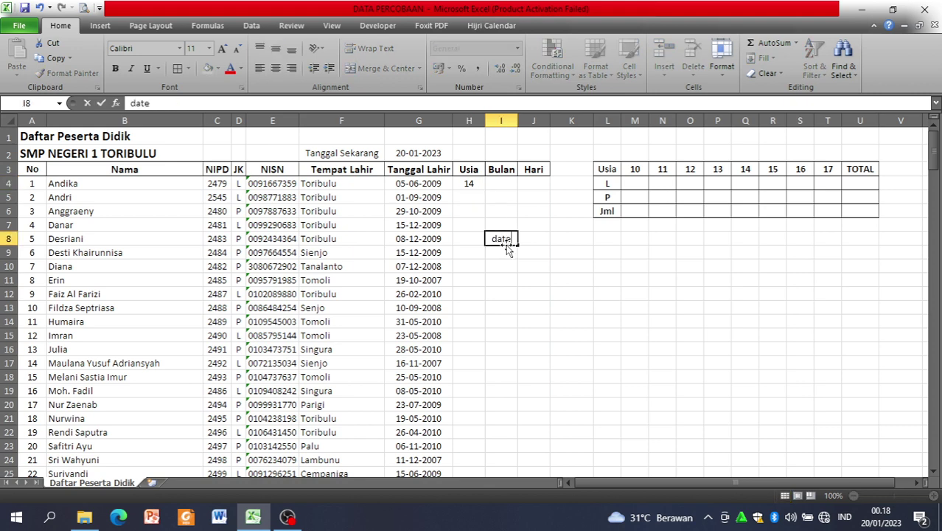
{"action": "type", "text": "dif"}
{"action": "key", "text": "Return"}
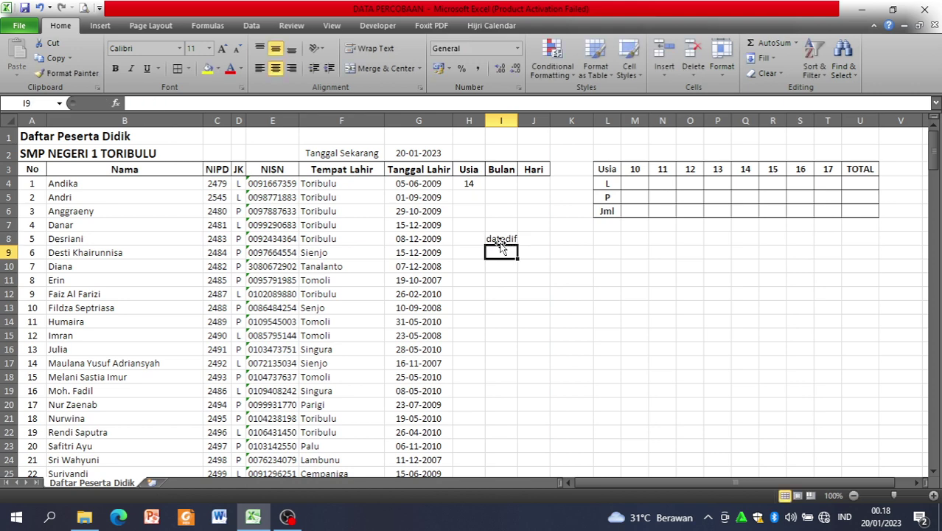
{"action": "left_click", "coordinate": [500, 238]}
{"action": "key", "text": "Delete"}
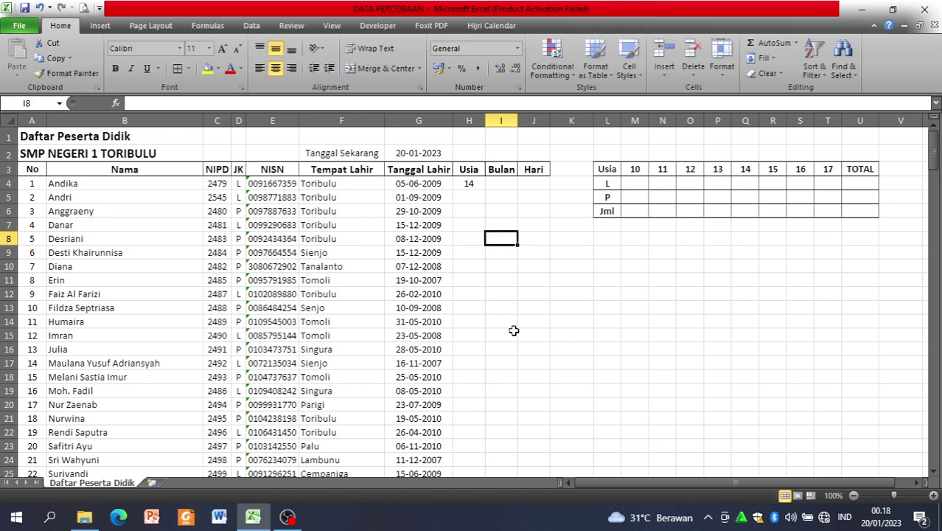
{"action": "left_click", "coordinate": [513, 333]}
{"action": "left_click", "coordinate": [496, 238]}
Step: Examine the age summary table L3:U6, covering ages 10 to 17, the L, P and Jml rows and the TOTAL column
{"action": "left_click", "coordinate": [467, 183]}
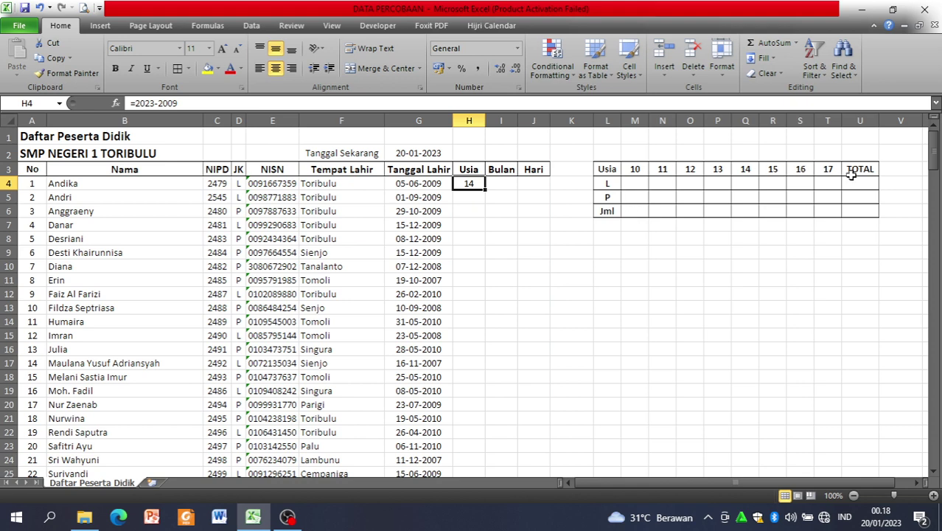
{"action": "left_click", "coordinate": [632, 170]}
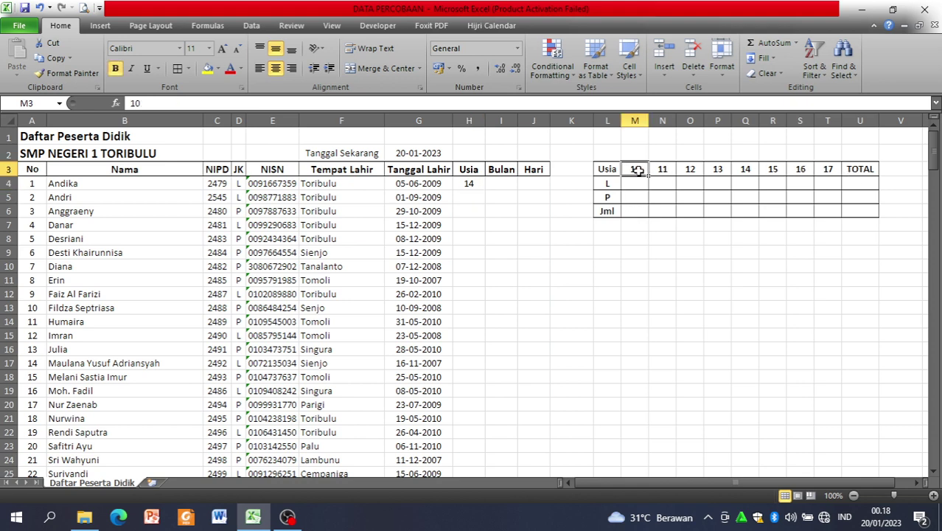
{"action": "left_click", "coordinate": [832, 169]}
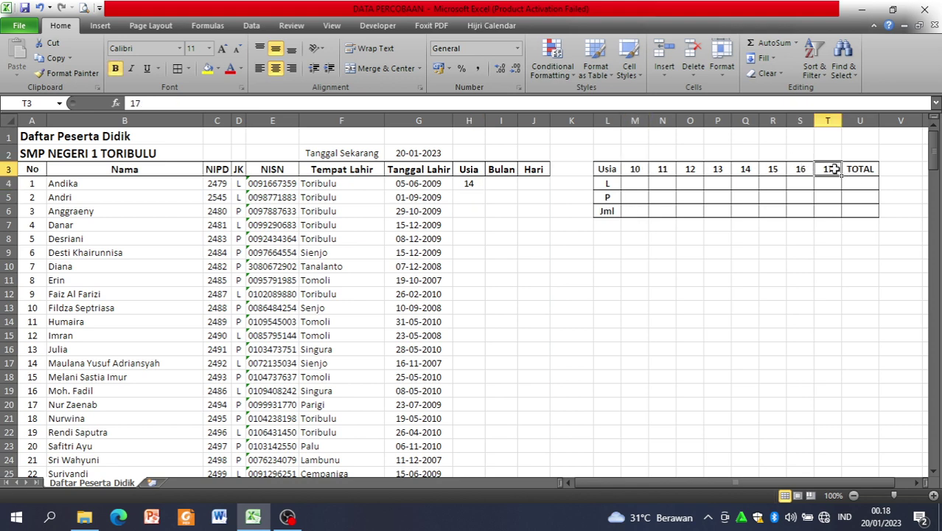
{"action": "left_click", "coordinate": [636, 183]}
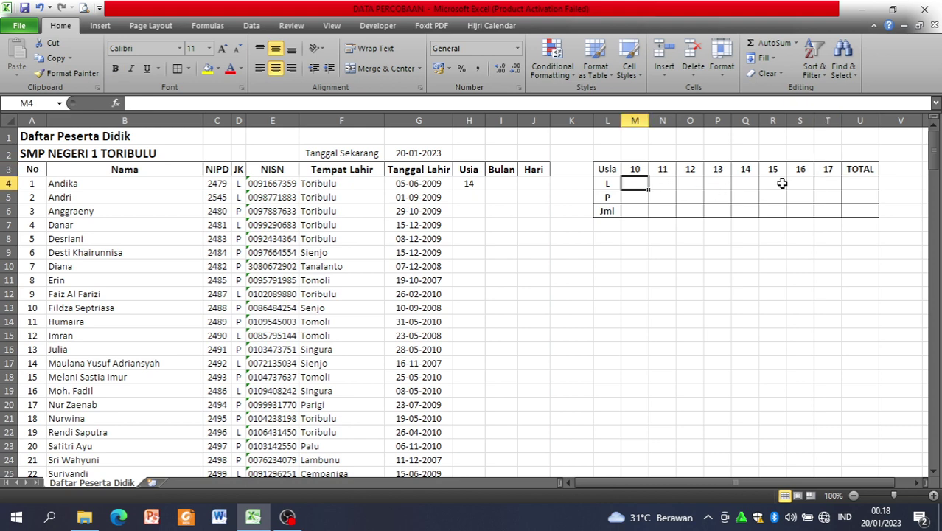
{"action": "left_click", "coordinate": [638, 198]}
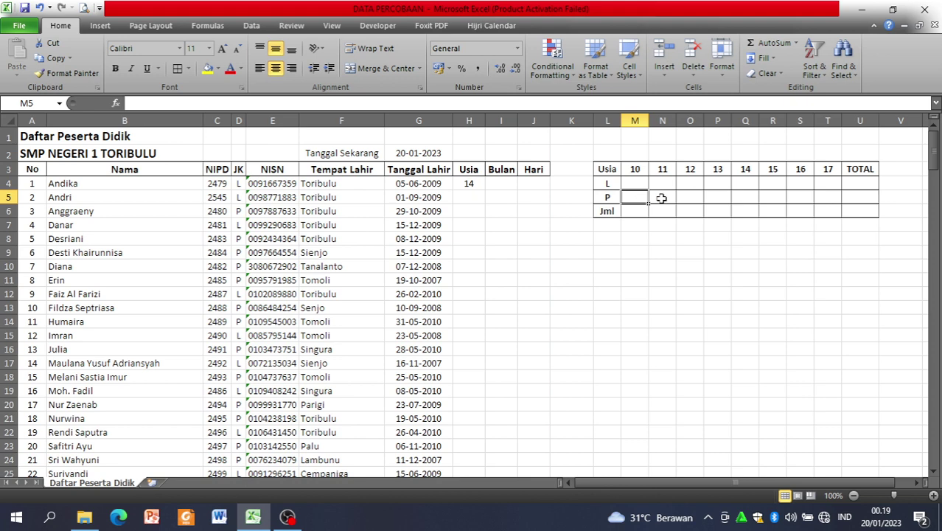
{"action": "left_click", "coordinate": [862, 184]}
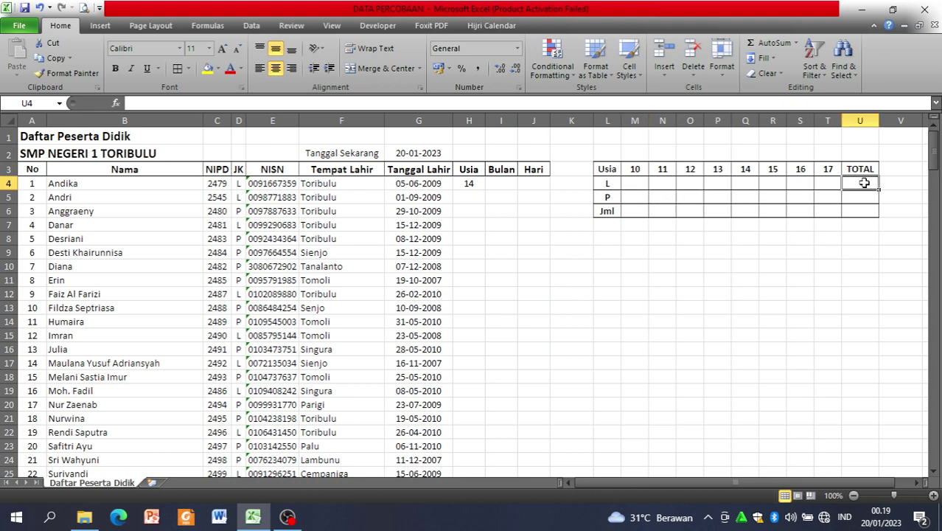
{"action": "left_click_drag", "start_coordinate": [864, 183], "coordinate": [864, 213]}
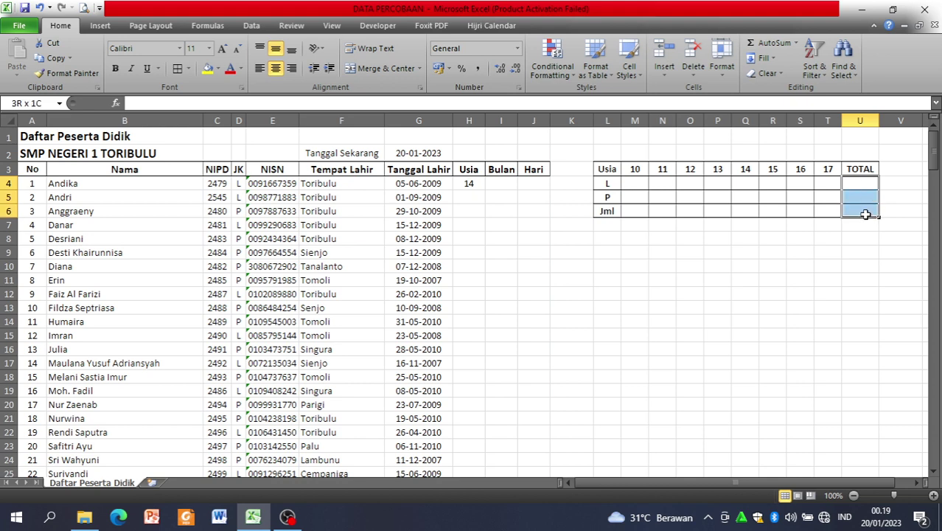
{"action": "left_click", "coordinate": [861, 212]}
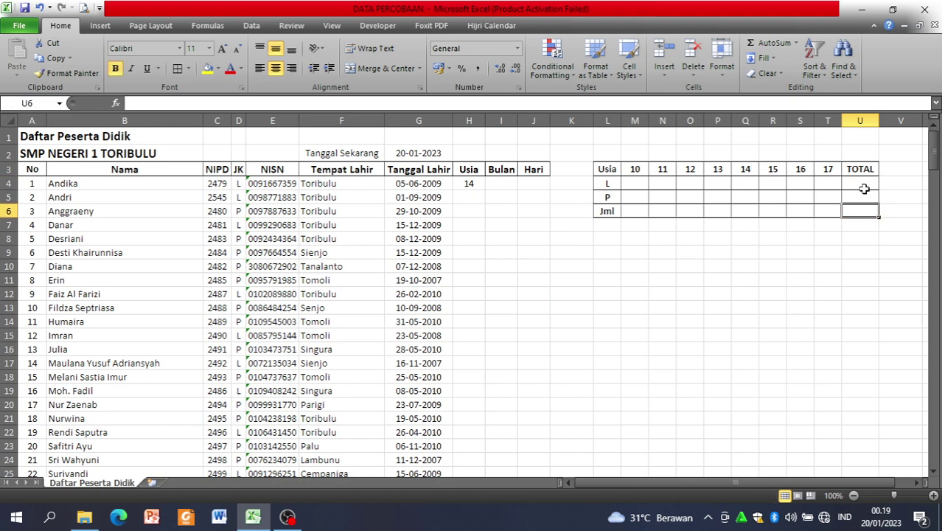
{"action": "left_click", "coordinate": [859, 184]}
{"action": "left_click", "coordinate": [861, 209]}
{"action": "mouse_move", "coordinate": [933, 159]}
{"action": "left_mouse_down"}
{"action": "mouse_move", "coordinate": [937, 473]}
{"action": "mouse_move", "coordinate": [934, 144]}
{"action": "left_mouse_up"}
Step: Replace the formula in H4 with an IF test that returns an empty text when G4 is blank: =IF(G4="";"";
{"action": "left_click", "coordinate": [467, 186]}
{"action": "type", "text": "="}
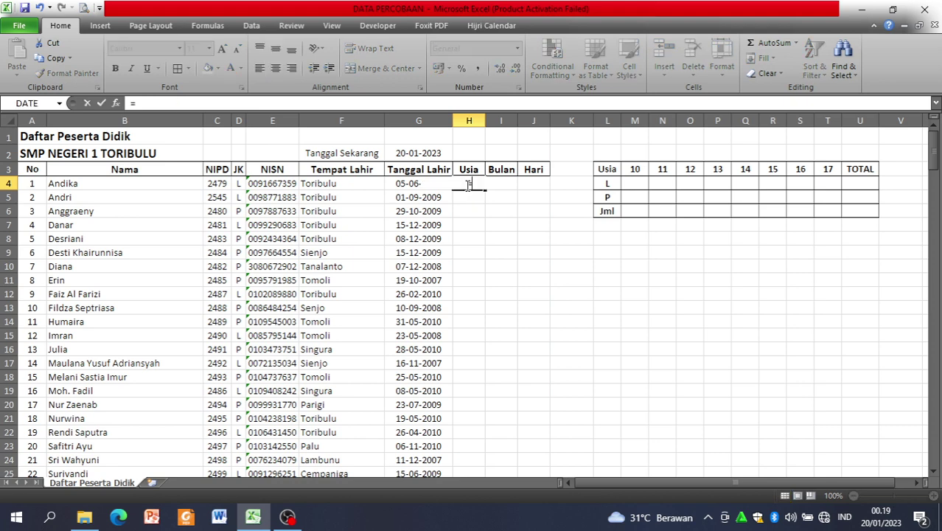
{"action": "type", "text": "if"}
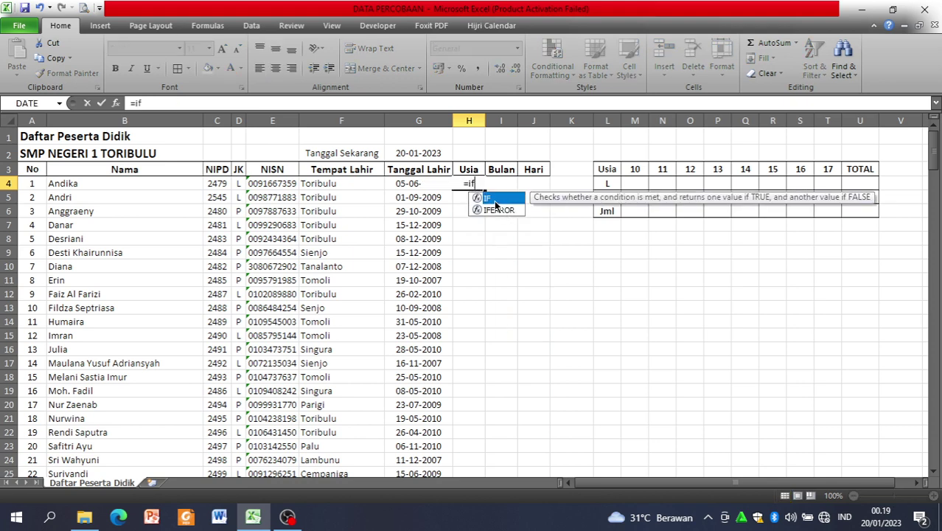
{"action": "double_click", "coordinate": [494, 199]}
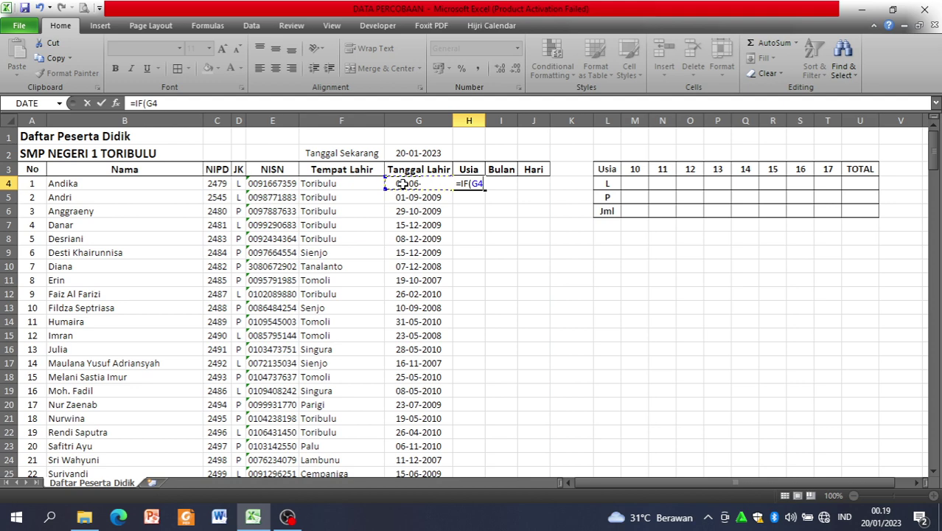
{"action": "type", "text": "="}
{"action": "type", "text": "\"\""}
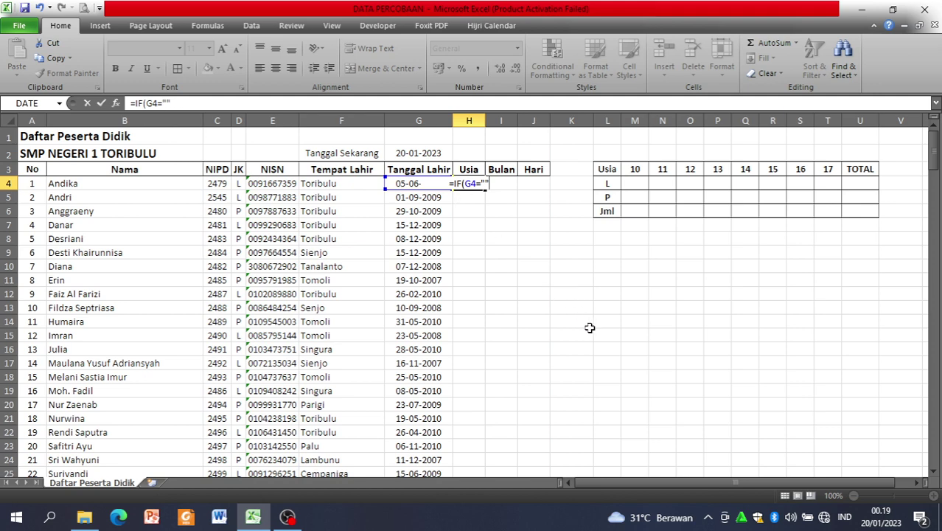
{"action": "type", "text": ";"}
{"action": "type", "text": "\"\";"}
Step: Nest a DATEDIF calculation in the H4 formula, counting from birth date G4 to the current date in G2
{"action": "type", "text": "da"}
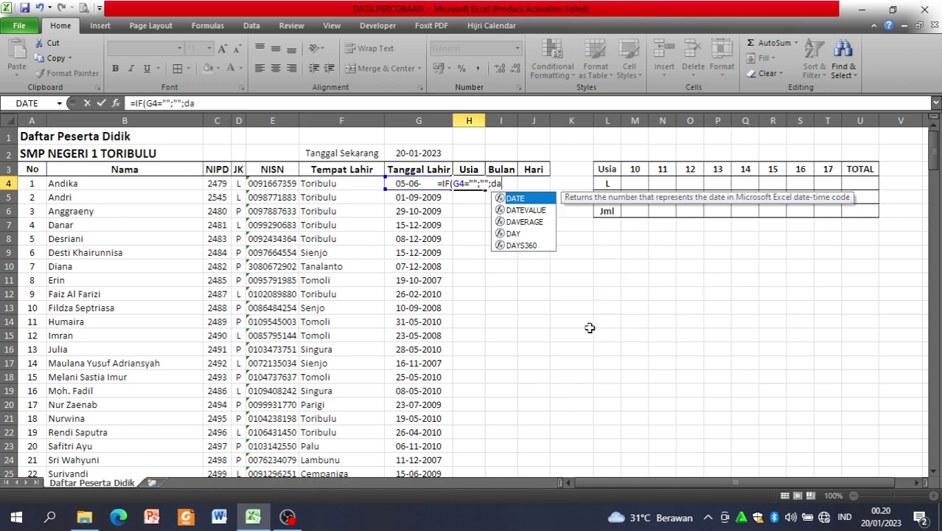
{"action": "type", "text": "tedif"}
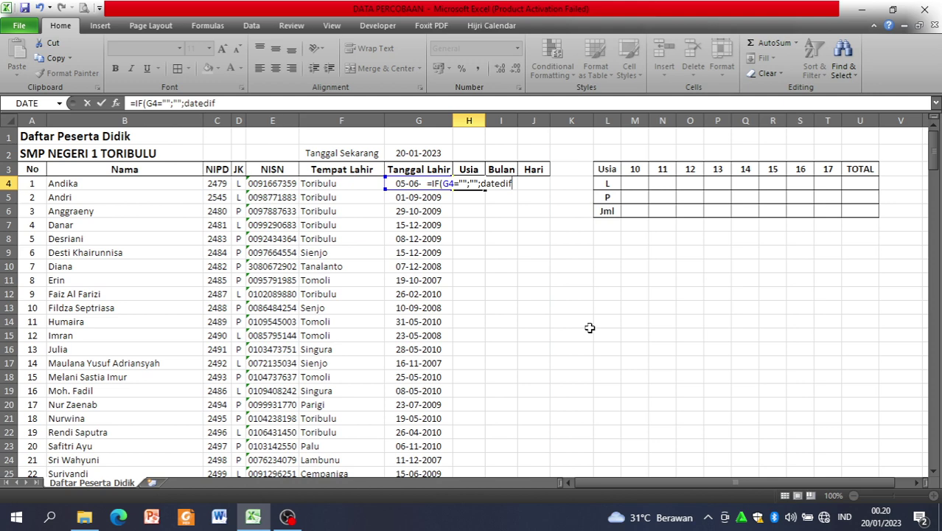
{"action": "type", "text": "("}
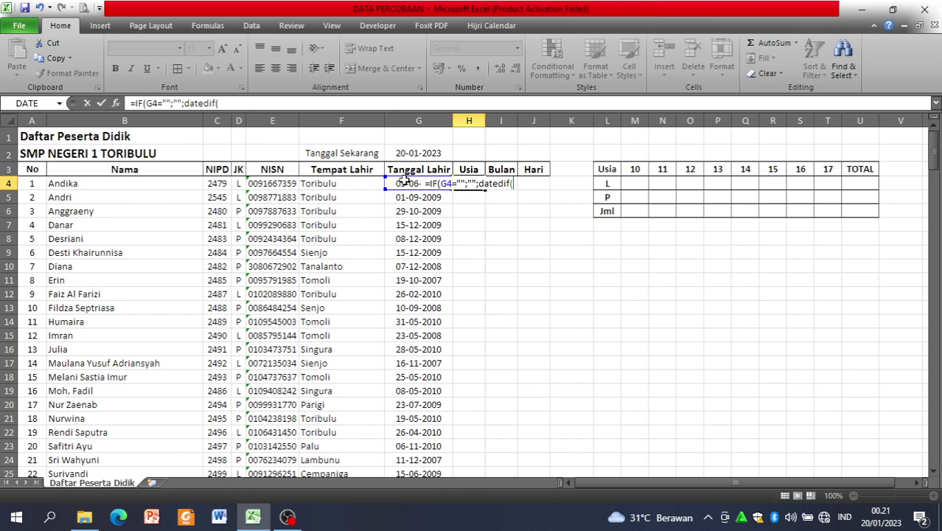
{"action": "left_click", "coordinate": [401, 181]}
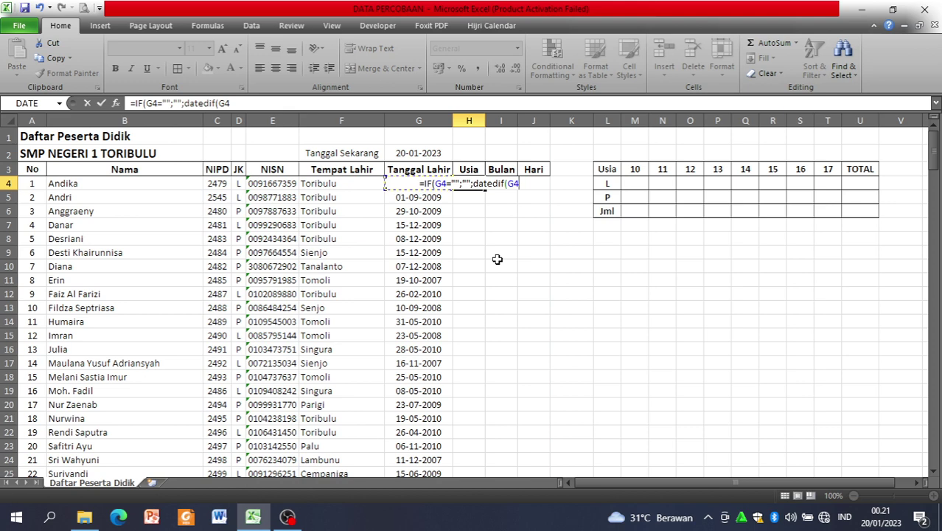
{"action": "type", "text": ";"}
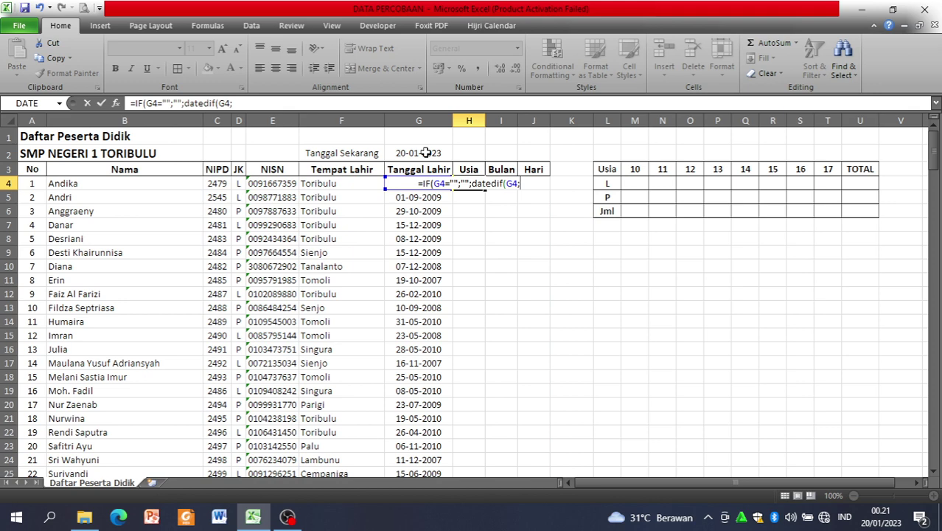
{"action": "left_click", "coordinate": [426, 153]}
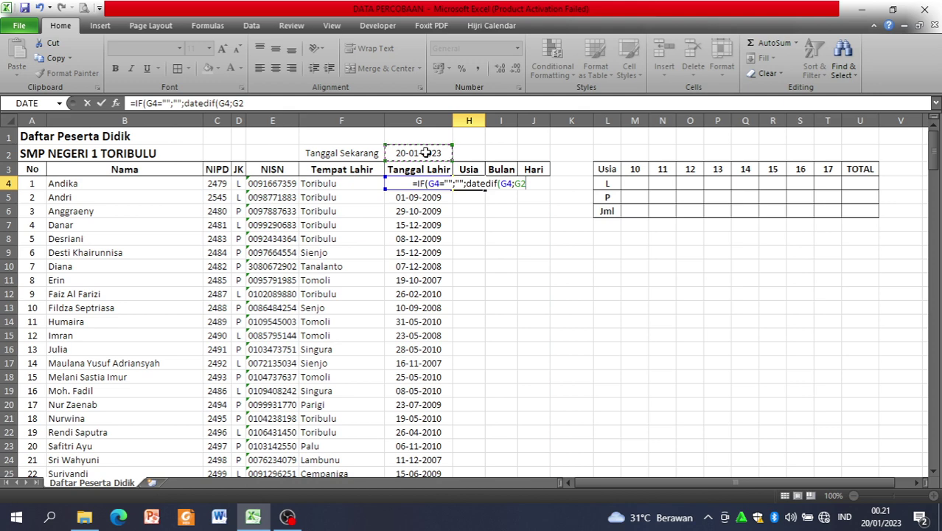
Step: Complete the H4 formula with the full-years unit "Y": =IF(G4="";"";DATEDIF(G4;G2;"Y"))
{"action": "type", "text": ";"}
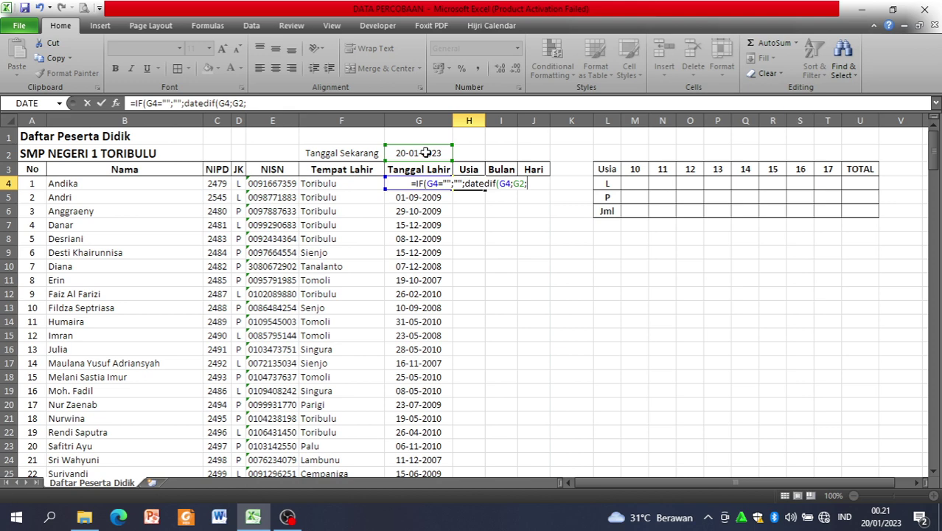
{"action": "type", "text": "\""}
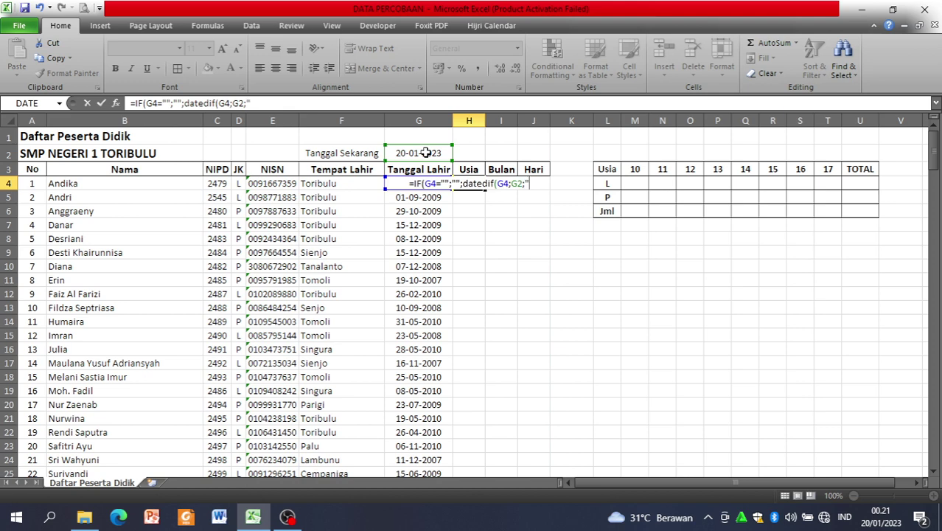
{"action": "type", "text": "y"}
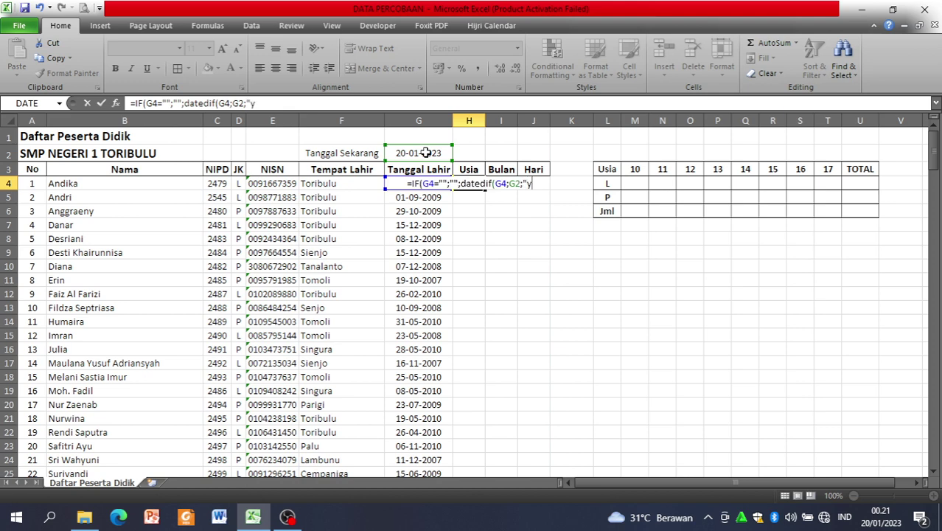
{"action": "key", "text": "BackSpace"}
{"action": "type", "text": "y"}
{"action": "key", "text": "BackSpace"}
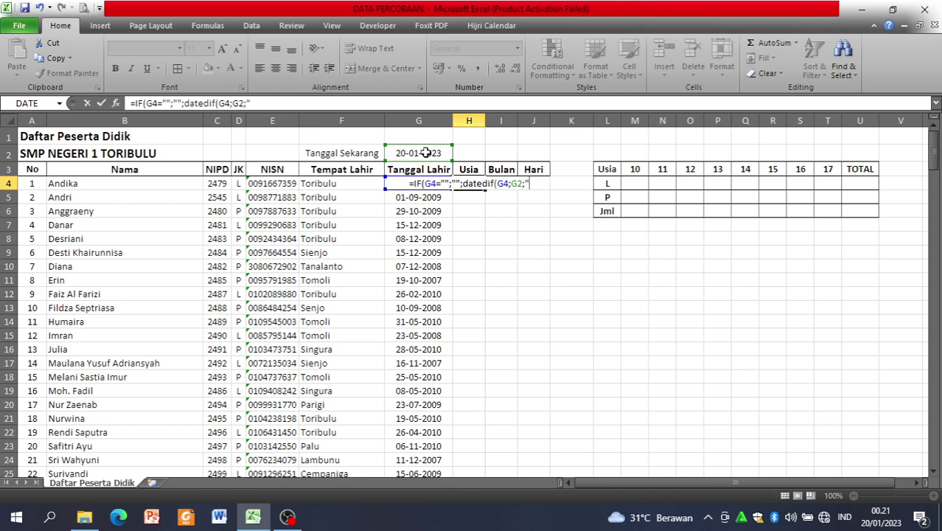
{"action": "type", "text": "Y"}
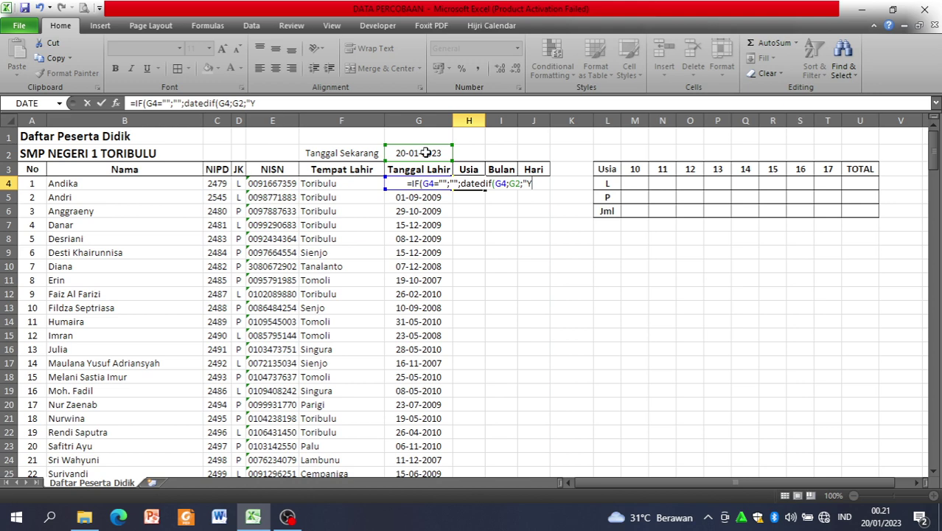
{"action": "type", "text": "\""}
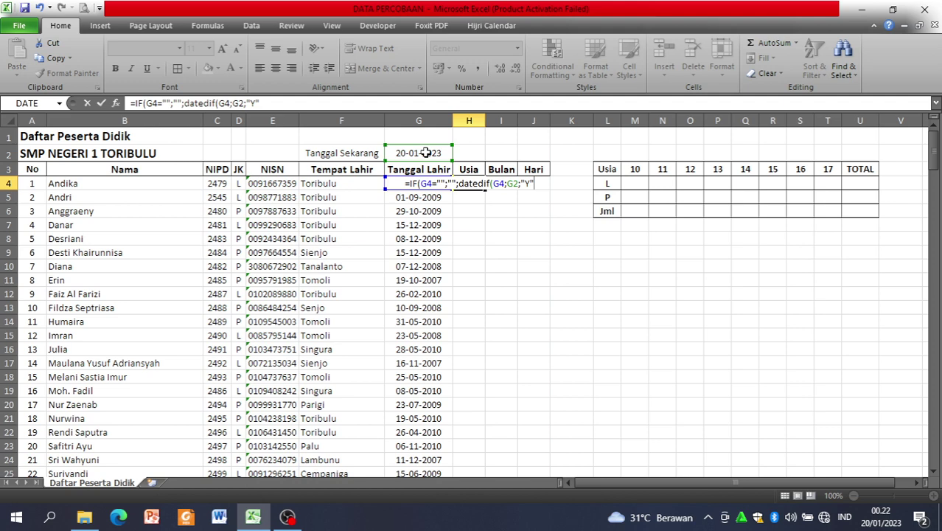
{"action": "type", "text": ")"}
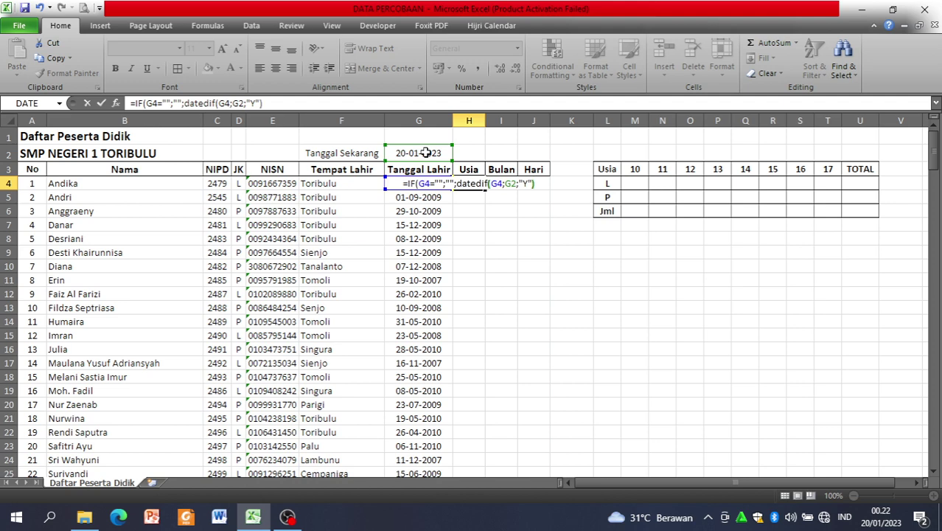
{"action": "type", "text": ")"}
{"action": "key", "text": "Return"}
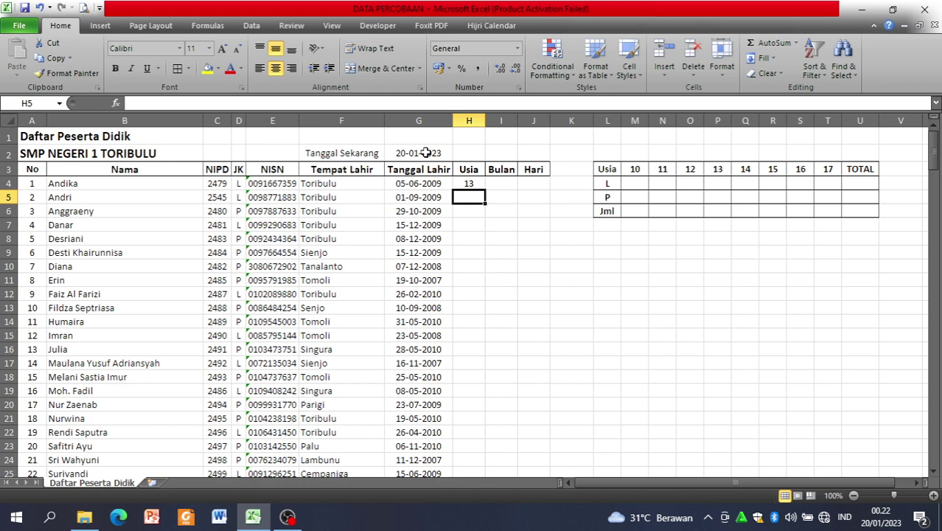
Step: Calculate the plain year difference =2023-2009 in I4 as a check on the age in H4
{"action": "left_click", "coordinate": [473, 186]}
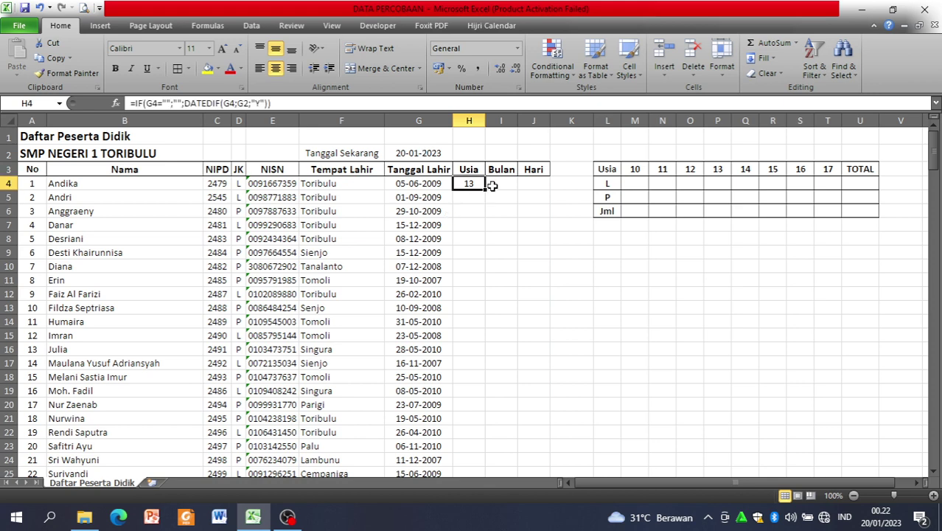
{"action": "left_click", "coordinate": [499, 187]}
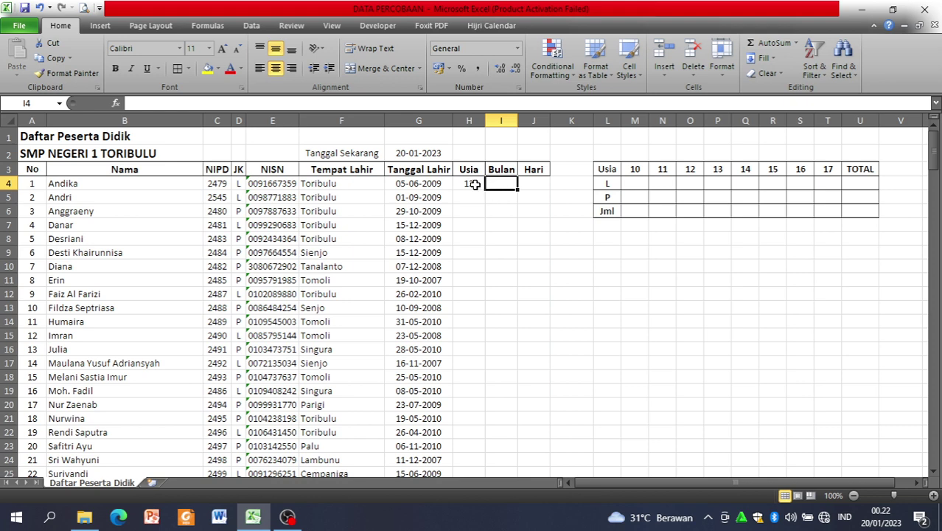
{"action": "left_click", "coordinate": [472, 184]}
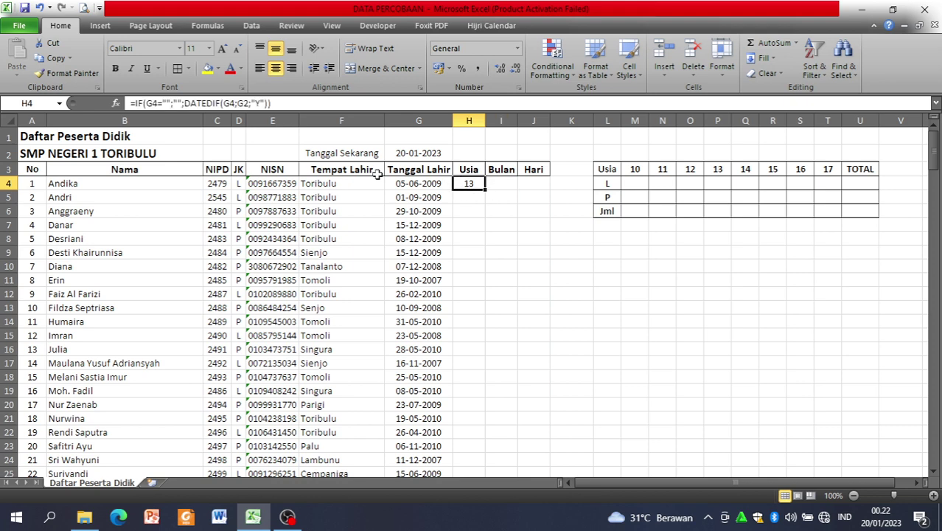
{"action": "left_click", "coordinate": [508, 185]}
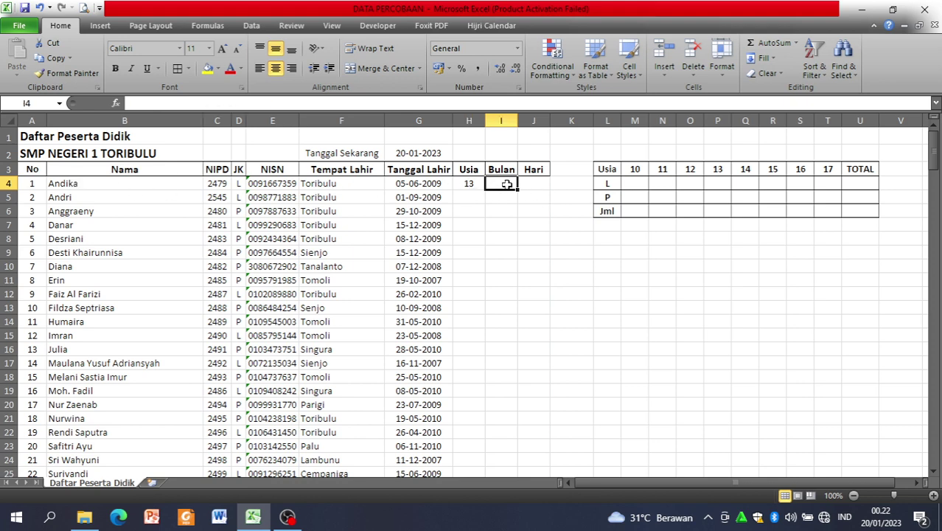
{"action": "type", "text": "=2"}
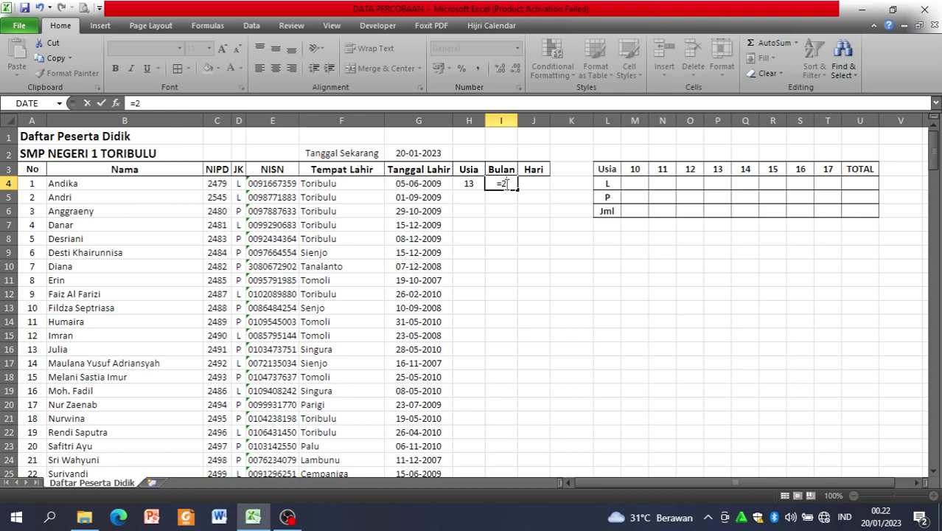
{"action": "type", "text": "023-2009"}
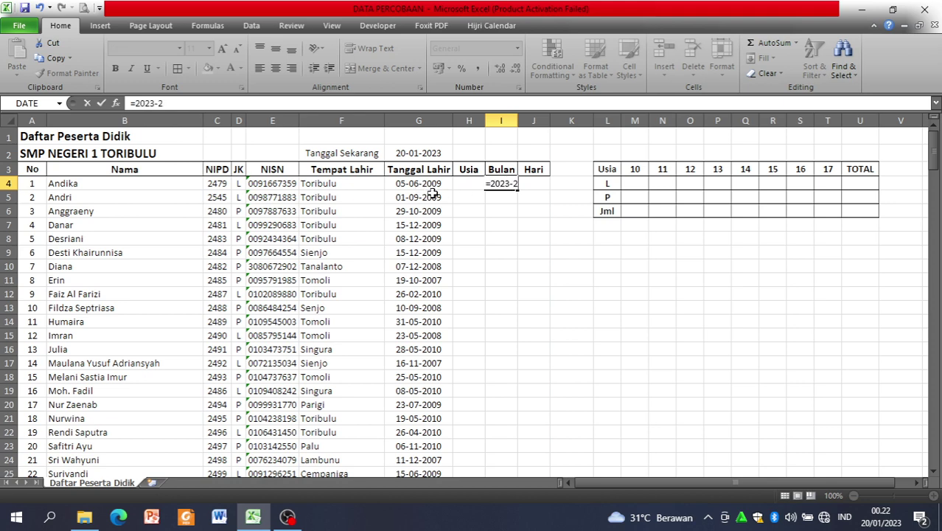
{"action": "key", "text": "Return"}
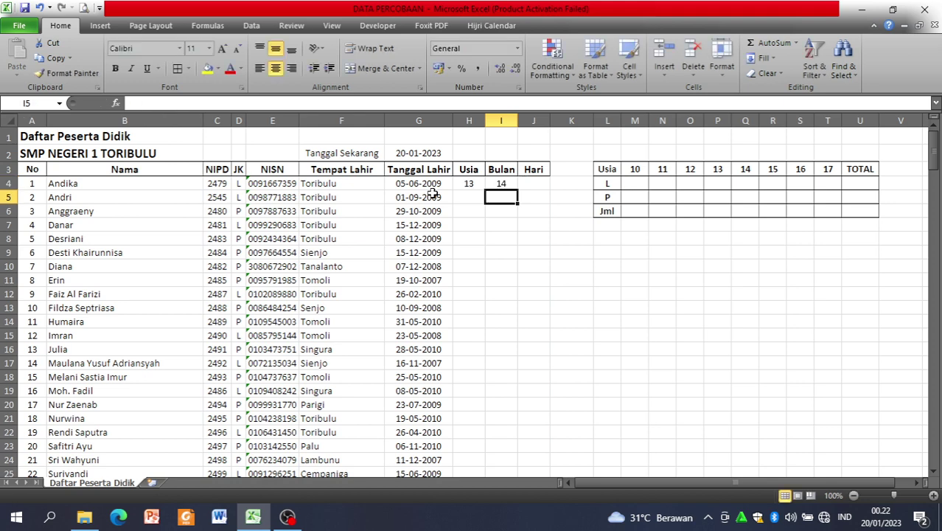
Step: Compare the trial year subtraction in I4 with the age in H4 and clear I4
{"action": "left_click", "coordinate": [507, 183]}
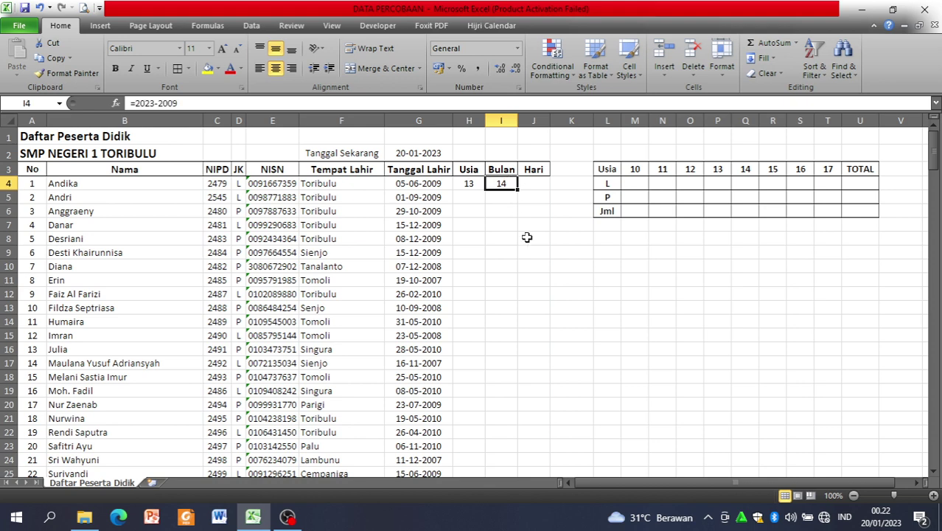
{"action": "left_click", "coordinate": [467, 182]}
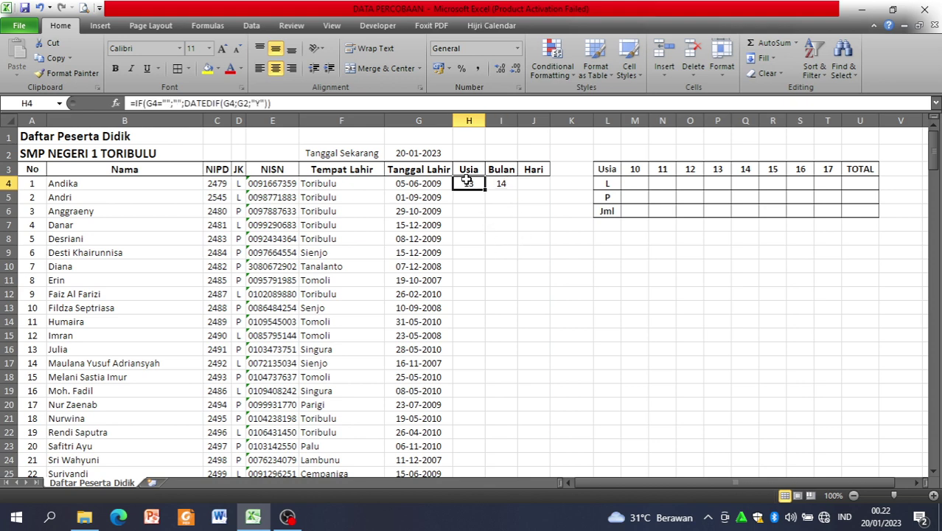
{"action": "left_click", "coordinate": [497, 184]}
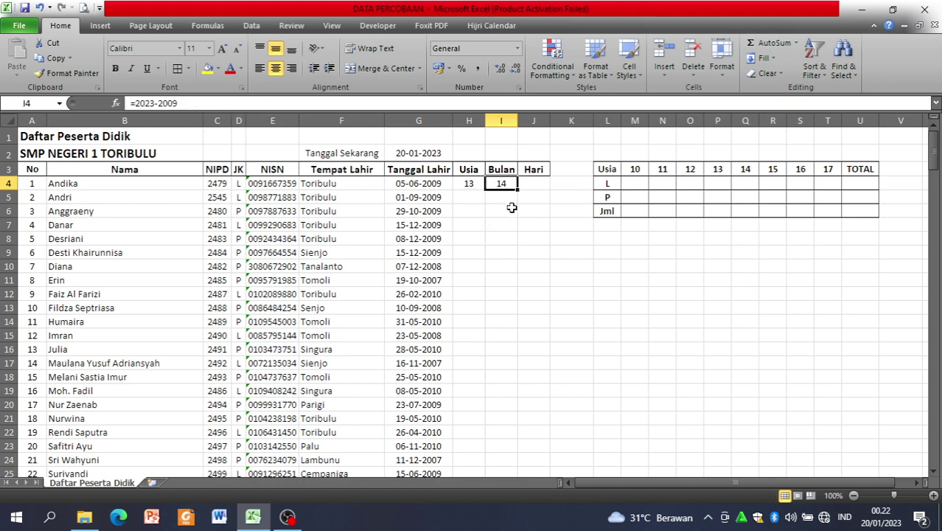
{"action": "key", "text": "Delete"}
Step: Copy the complete formula text of H4 without changing the cell
{"action": "left_click", "coordinate": [466, 181]}
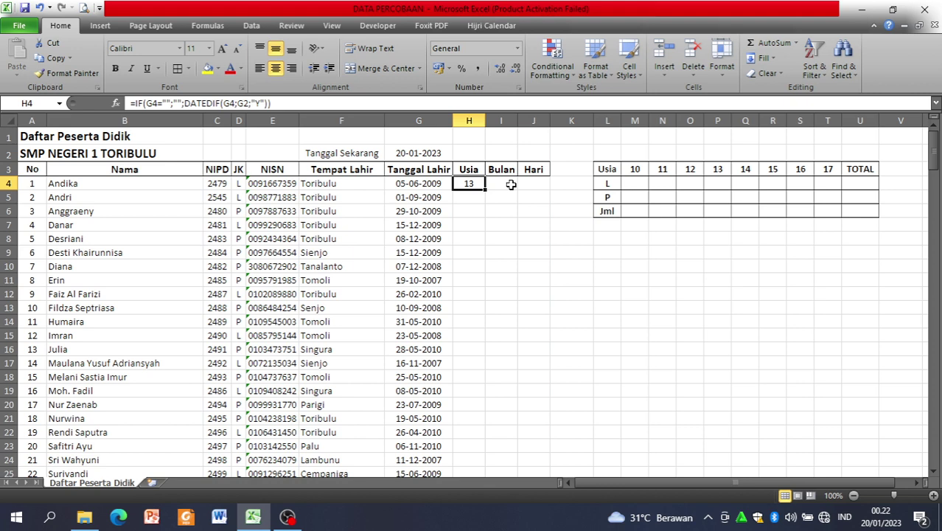
{"action": "left_click", "coordinate": [510, 184]}
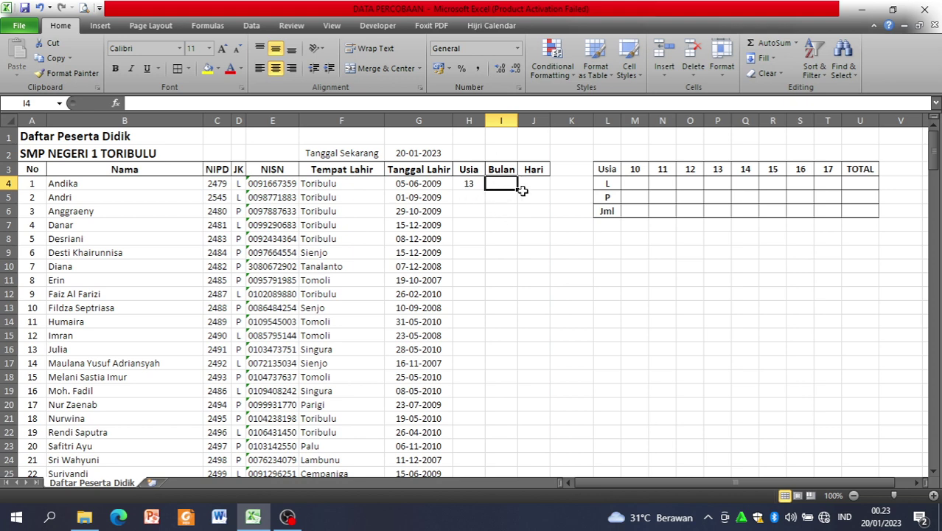
{"action": "left_click", "coordinate": [475, 186]}
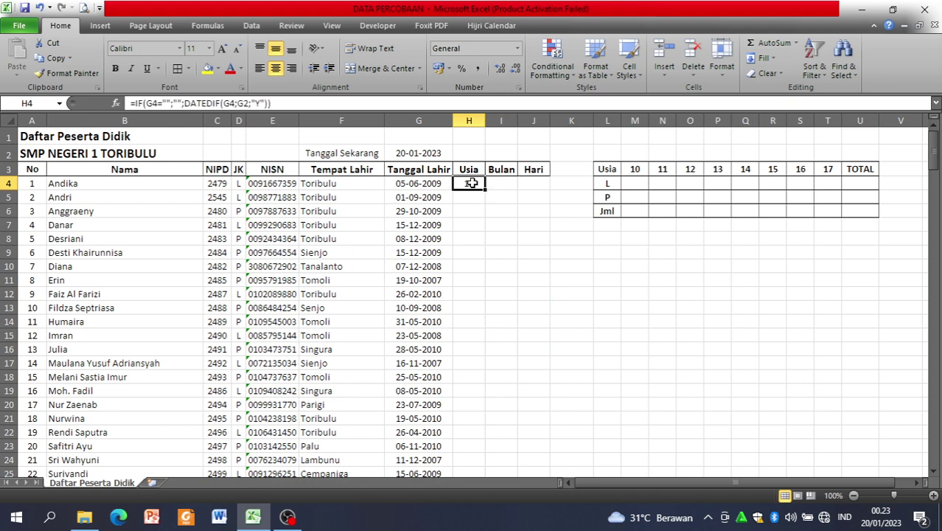
{"action": "left_click", "coordinate": [127, 103]}
{"action": "key", "text": "shift+End"}
{"action": "key", "text": "ctrl+c"}
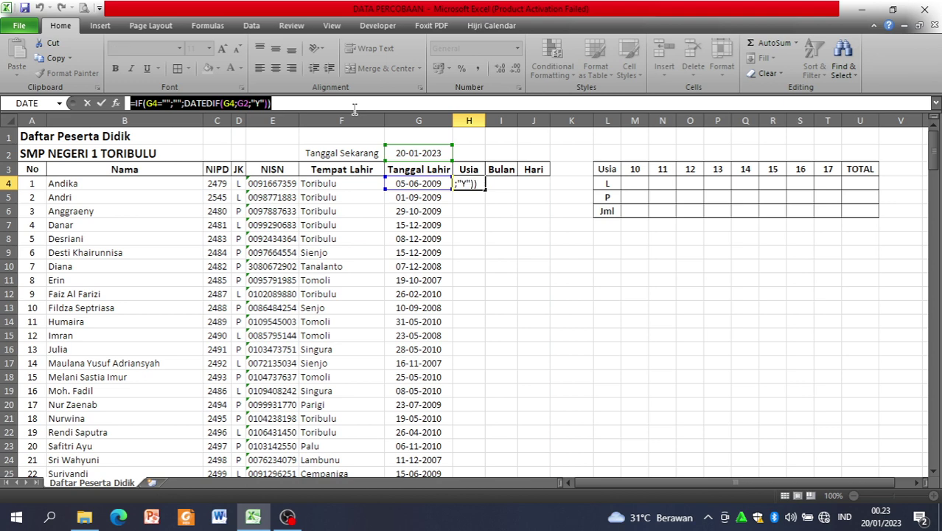
{"action": "key", "text": "Return"}
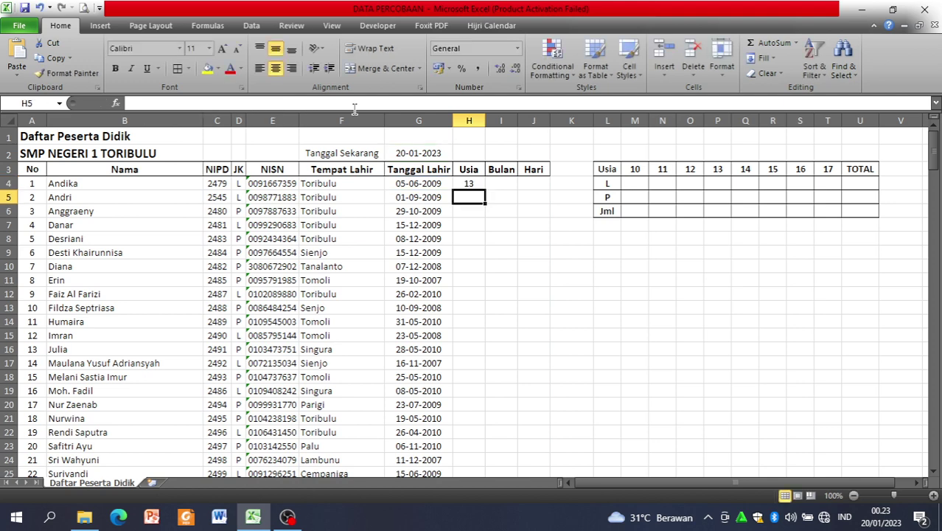
Step: Paste the copied formula text into I4 and change its unit to "YM" to return the remaining months: =IF(G4="";"";DATEDIF(G4;G2;"YM"))
{"action": "left_click", "coordinate": [494, 183]}
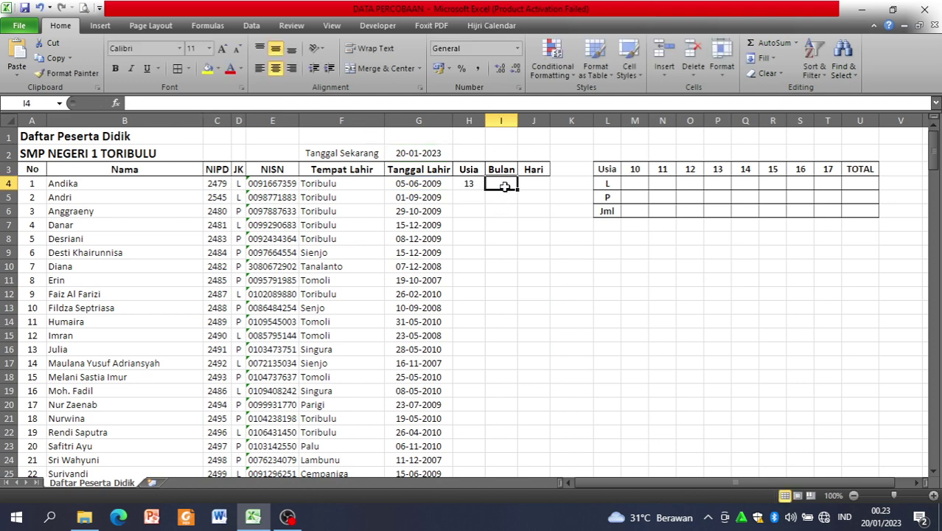
{"action": "left_click", "coordinate": [252, 103]}
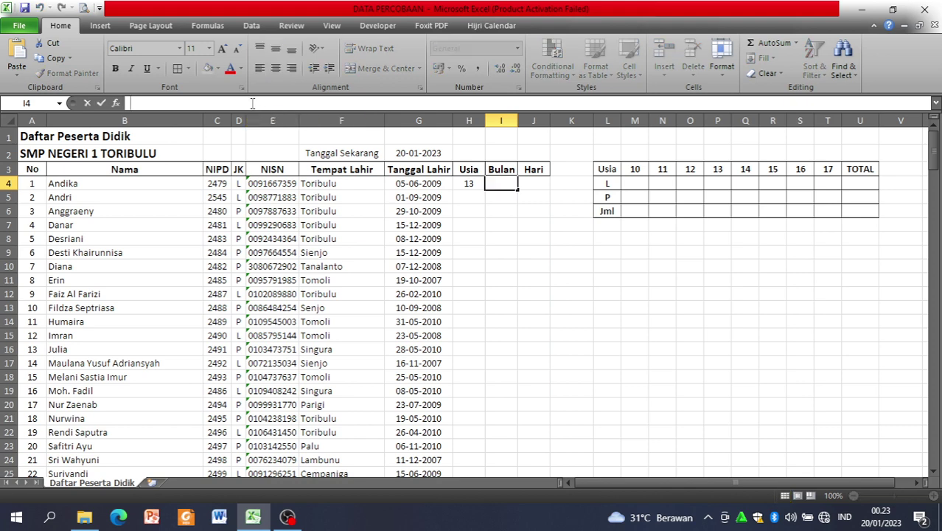
{"action": "key", "text": "ctrl+v"}
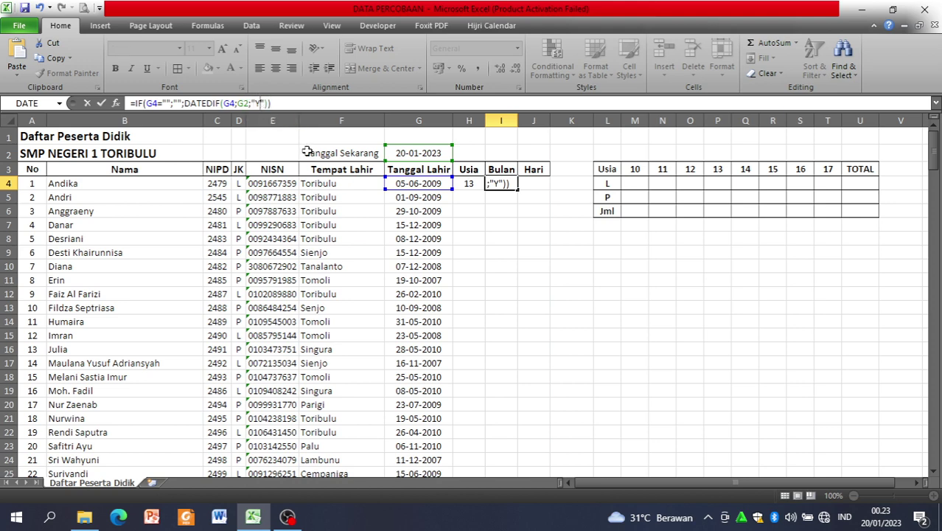
{"action": "type", "text": "M"}
{"action": "key", "text": "ctrl+Return"}
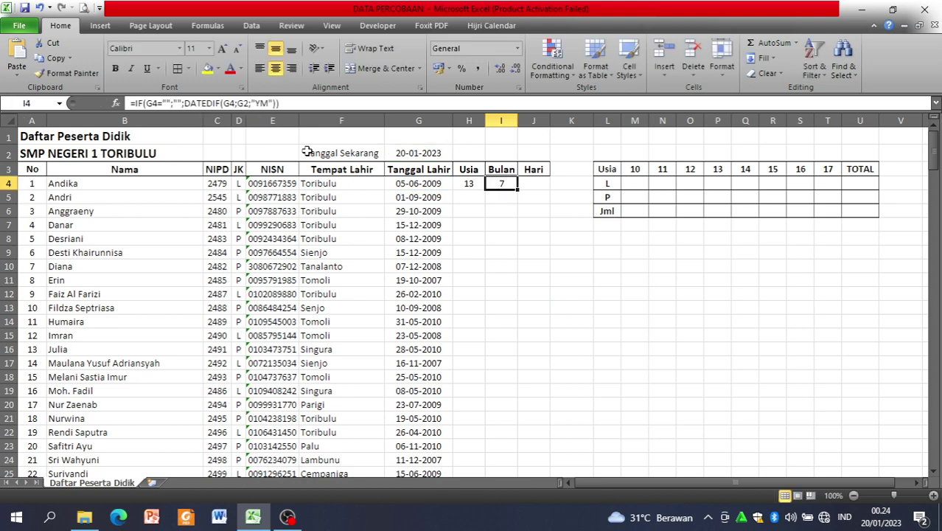
{"action": "key", "text": "Left"}
{"action": "key", "text": "Left"}
{"action": "key", "text": "Left"}
{"action": "key", "text": "Left"}
{"action": "key", "text": "Left"}
{"action": "key", "text": "Left"}
{"action": "key", "text": "Left"}
{"action": "key", "text": "Left"}
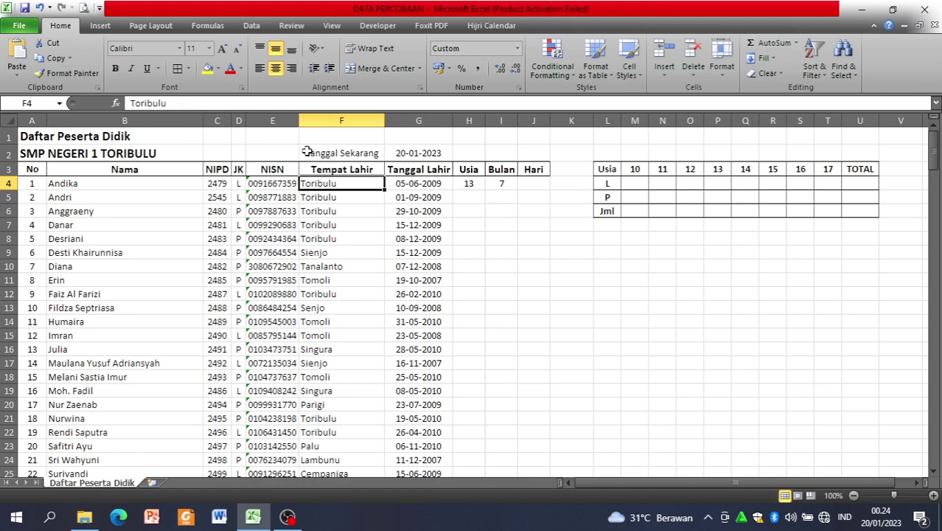
{"action": "key", "text": "Right"}
{"action": "key", "text": "Right"}
{"action": "key", "text": "Right"}
{"action": "key", "text": "Right"}
{"action": "key", "text": "Right"}
{"action": "key", "text": "Right"}
{"action": "key", "text": "Right"}
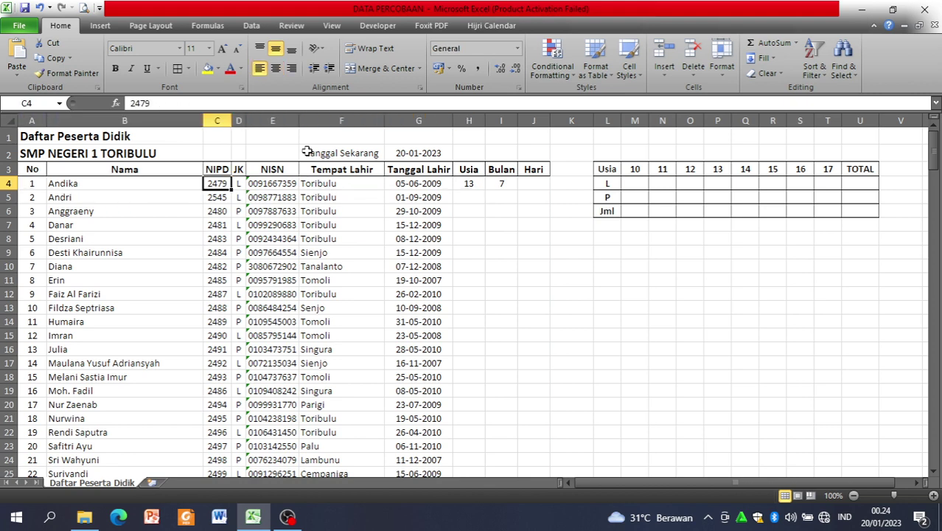
Step: Review the year formula in H4 and the month formula in I4
{"action": "key", "text": "Right"}
{"action": "key", "text": "Right"}
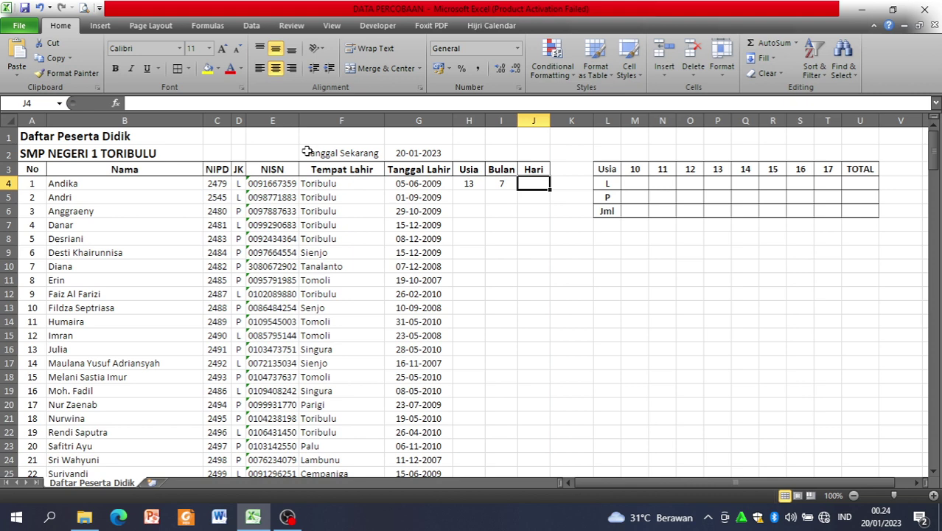
{"action": "left_click", "coordinate": [479, 223]}
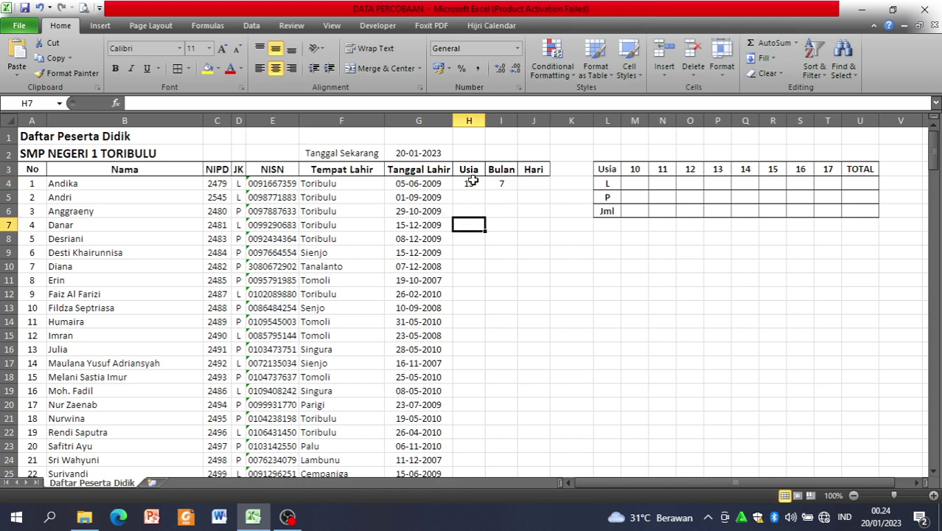
{"action": "left_click", "coordinate": [473, 181]}
{"action": "left_click", "coordinate": [506, 184]}
{"action": "left_click", "coordinate": [467, 182]}
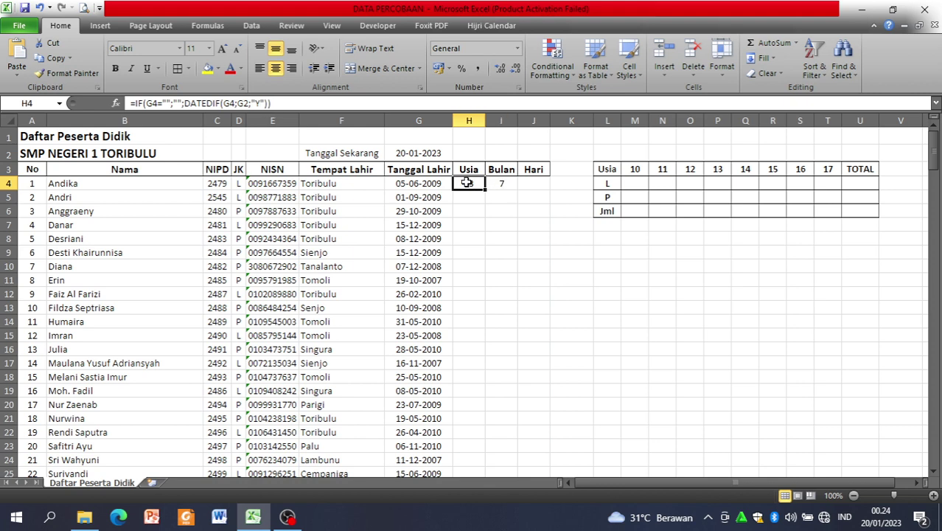
{"action": "left_click", "coordinate": [511, 184]}
Step: Paste the copied formula into J4 and change its unit to "MD" to return the remaining days: =IF(G4="";"";DATEDIF(G4;G2;"MD"))
{"action": "left_click", "coordinate": [528, 186]}
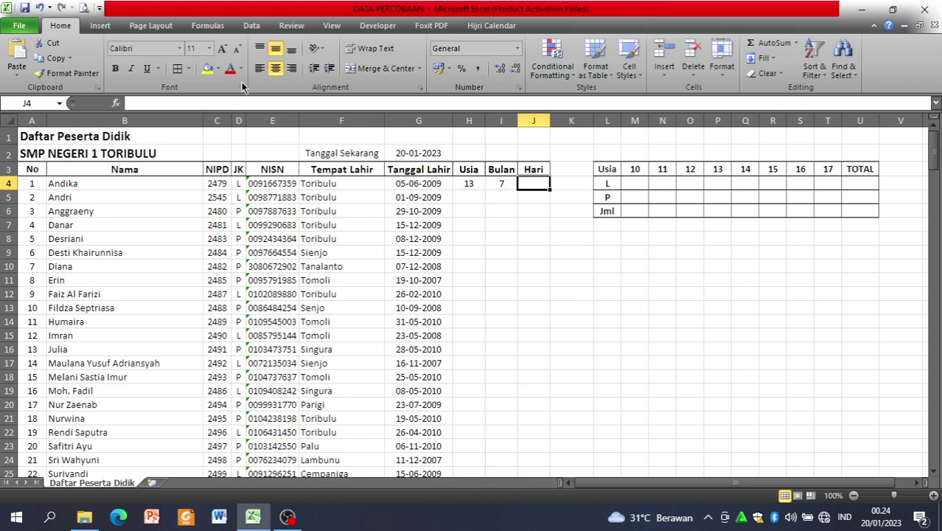
{"action": "left_click", "coordinate": [187, 102]}
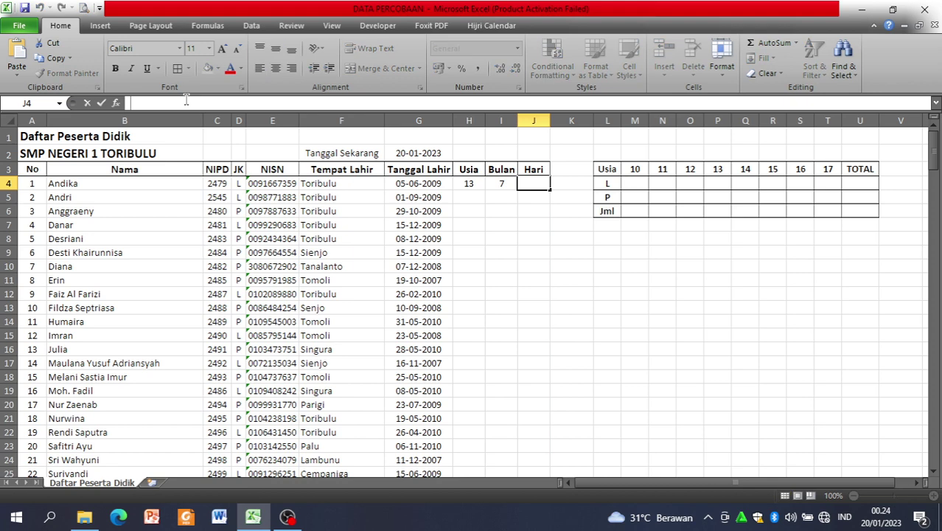
{"action": "type", "text": "=IF(G4=\"\";\"\";DATEDIF(G4;G2;\"Y\"))"}
{"action": "double_click", "coordinate": [256, 104]}
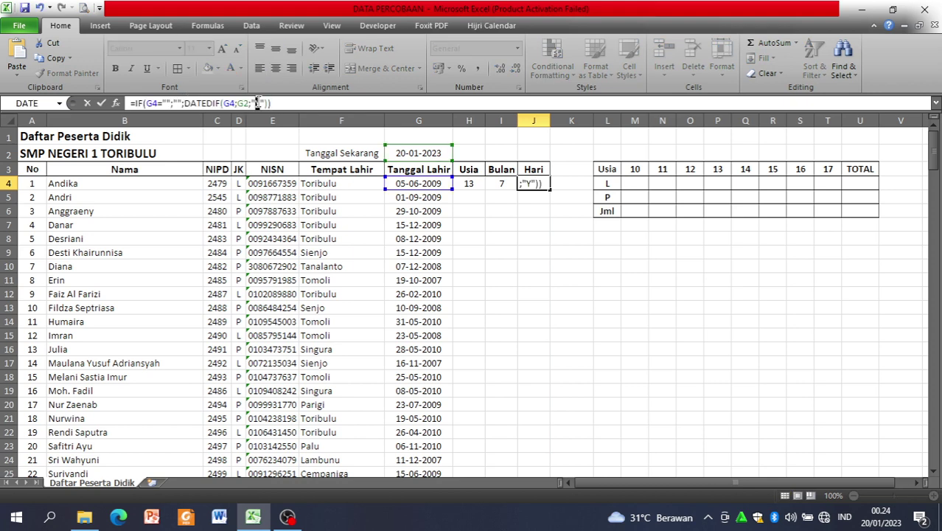
{"action": "left_click", "coordinate": [258, 102]}
{"action": "double_click", "coordinate": [256, 103]}
{"action": "type", "text": "MD"}
{"action": "key", "text": "Return"}
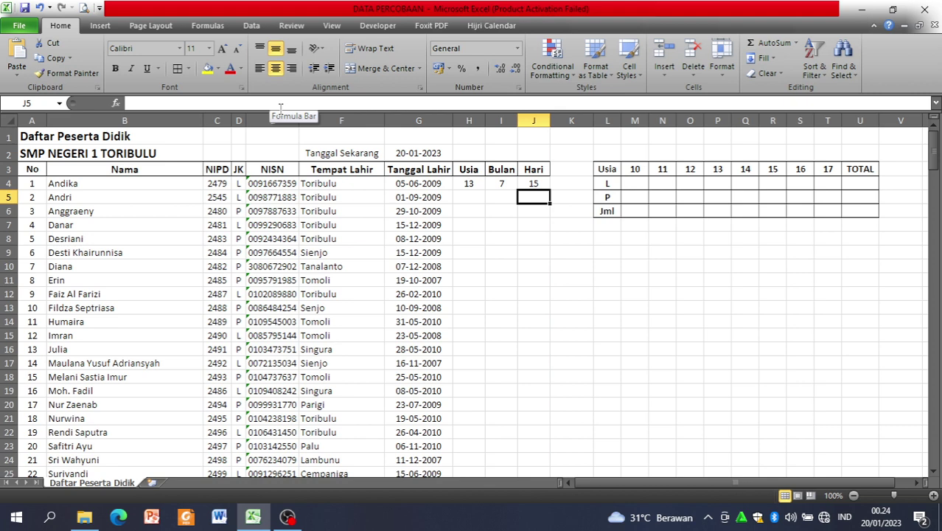
Step: Fill the year, month and day formulas from H4:J4 down through row 19
{"action": "left_click", "coordinate": [475, 182]}
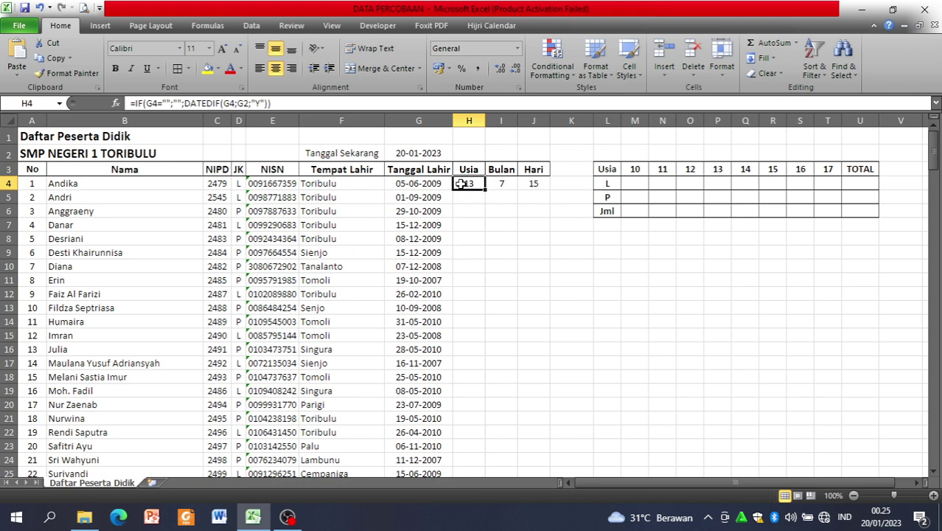
{"action": "left_click_drag", "start_coordinate": [463, 185], "coordinate": [564, 393]}
{"action": "left_click", "coordinate": [569, 292]}
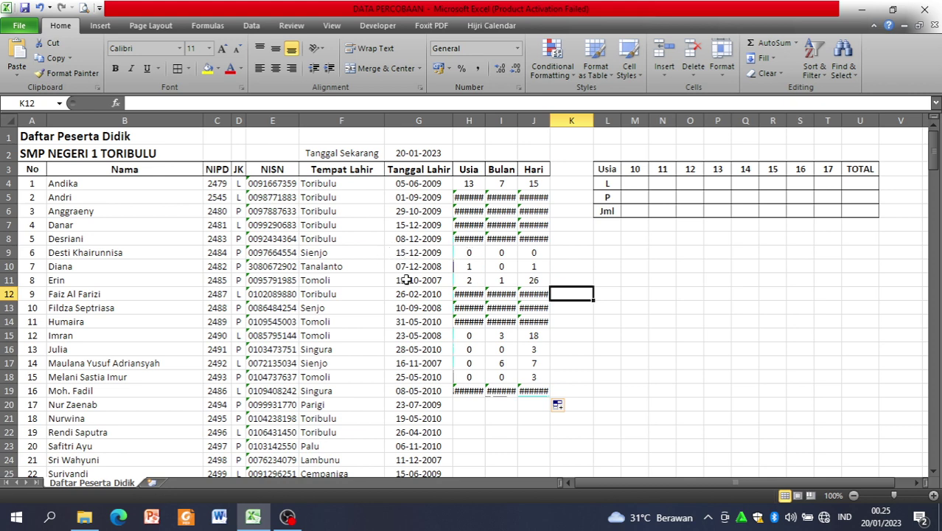
Step: Inspect the filled formulas in row 9 and clear the filled range H5:J19
{"action": "left_click", "coordinate": [470, 252]}
{"action": "left_click", "coordinate": [508, 252]}
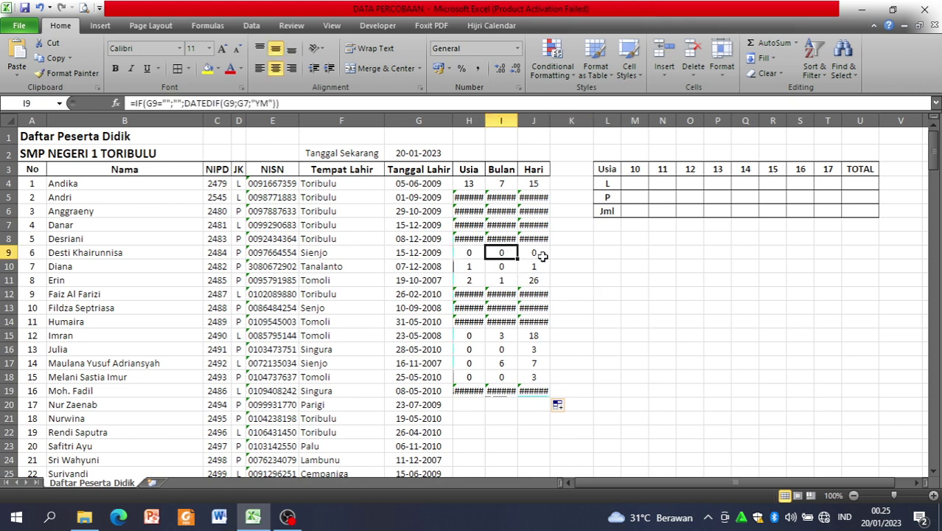
{"action": "left_click", "coordinate": [540, 254]}
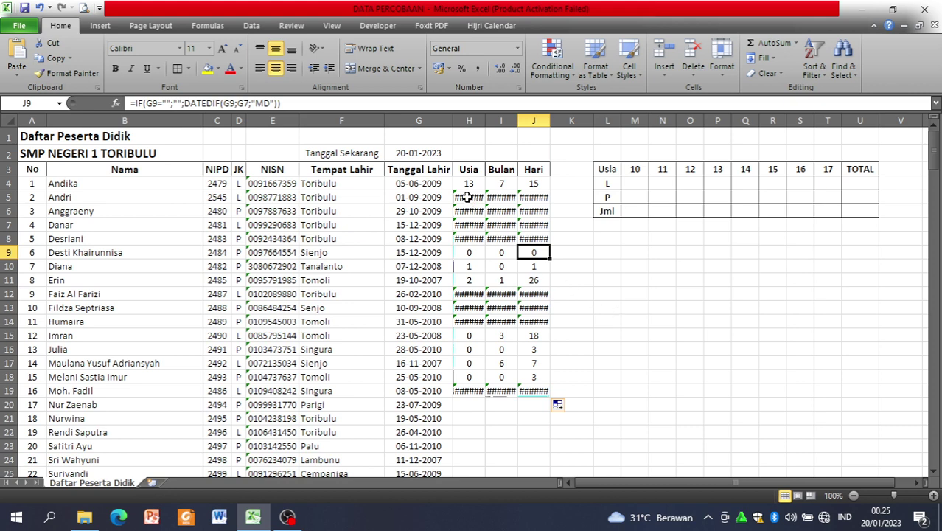
{"action": "left_click_drag", "start_coordinate": [467, 197], "coordinate": [547, 390]}
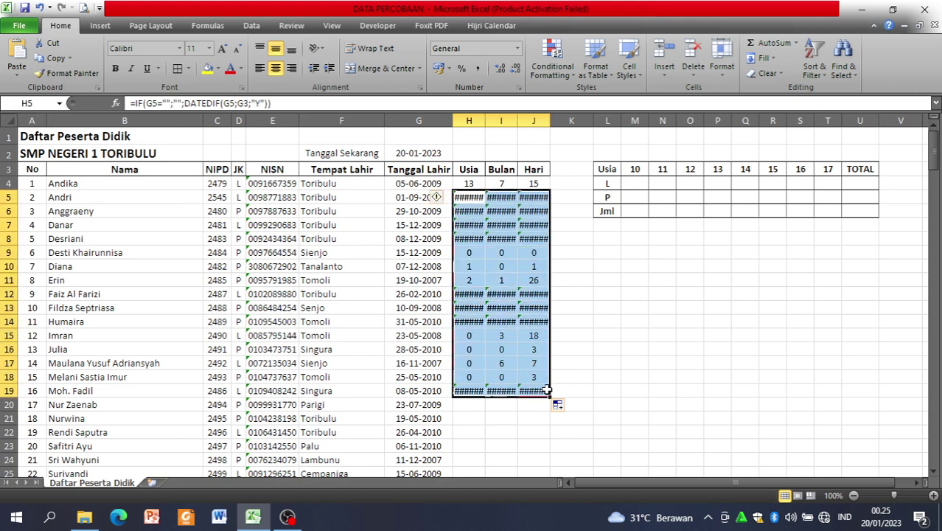
{"action": "key", "text": "Delete"}
{"action": "left_click", "coordinate": [606, 348]}
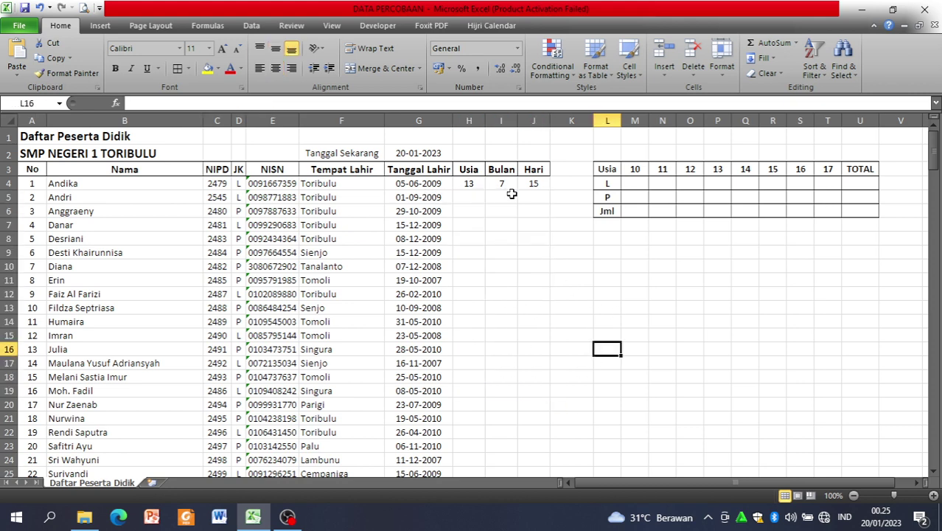
Step: Fill the formulas from H4:J4 down through row 15
{"action": "left_click_drag", "start_coordinate": [466, 184], "coordinate": [558, 340]}
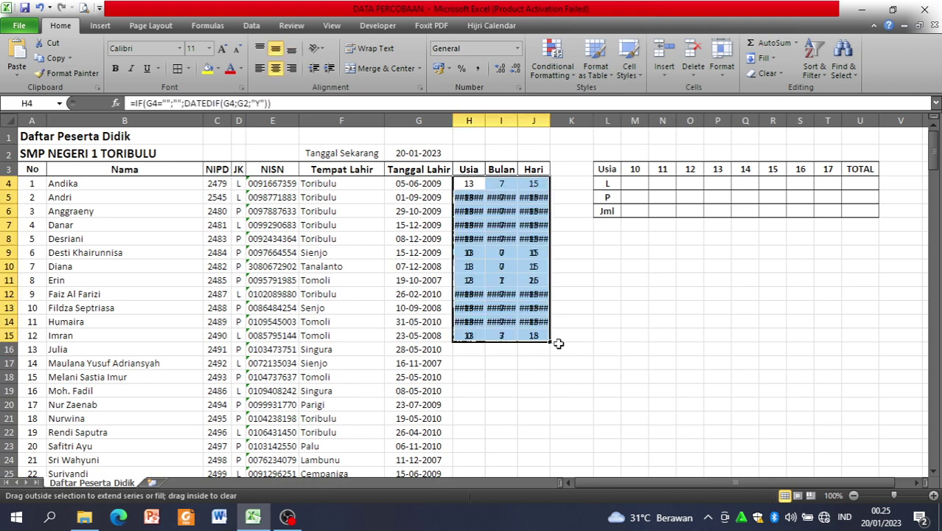
{"action": "left_click", "coordinate": [615, 318]}
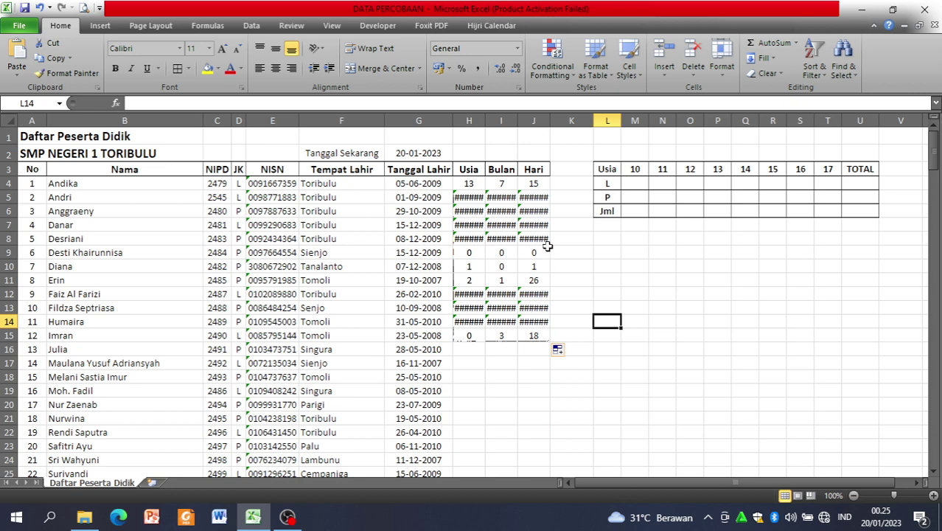
{"action": "left_click_drag", "start_coordinate": [460, 194], "coordinate": [542, 333]}
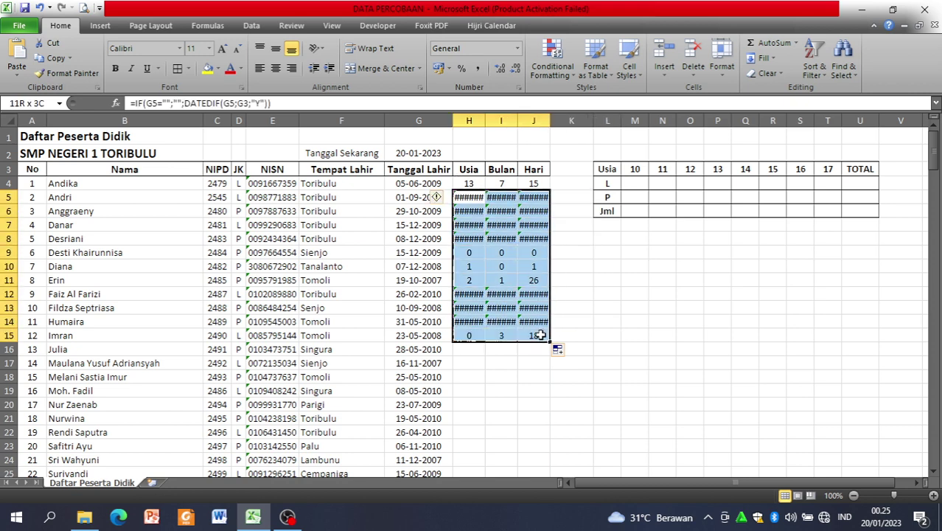
{"action": "left_click", "coordinate": [571, 307]}
Step: Try toggling the current-date reference in H4's formula to absolute $G$2 and restore it to relative G2
{"action": "left_click", "coordinate": [478, 184]}
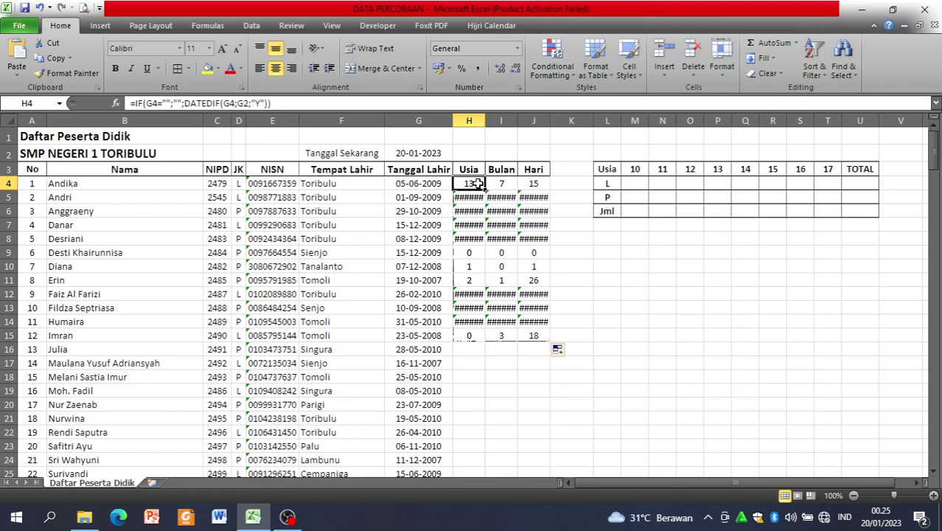
{"action": "left_click", "coordinate": [426, 153]}
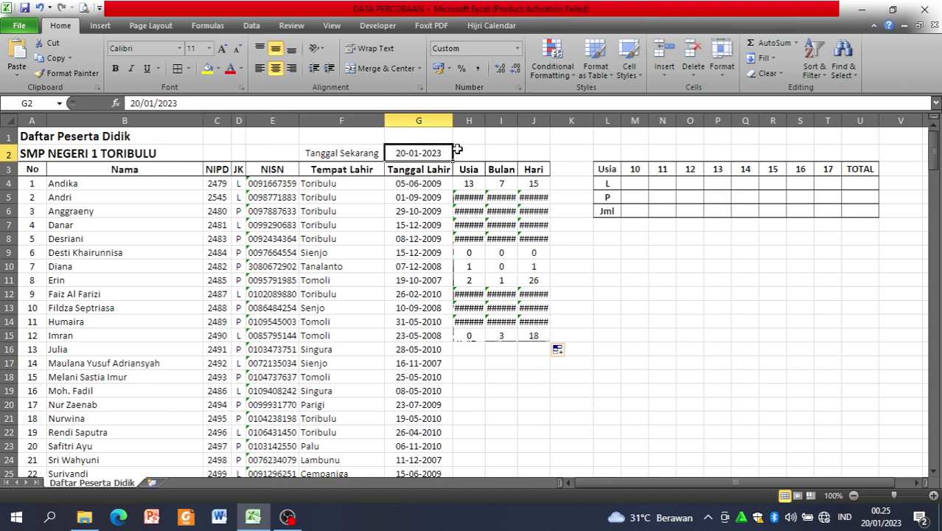
{"action": "left_click", "coordinate": [467, 184]}
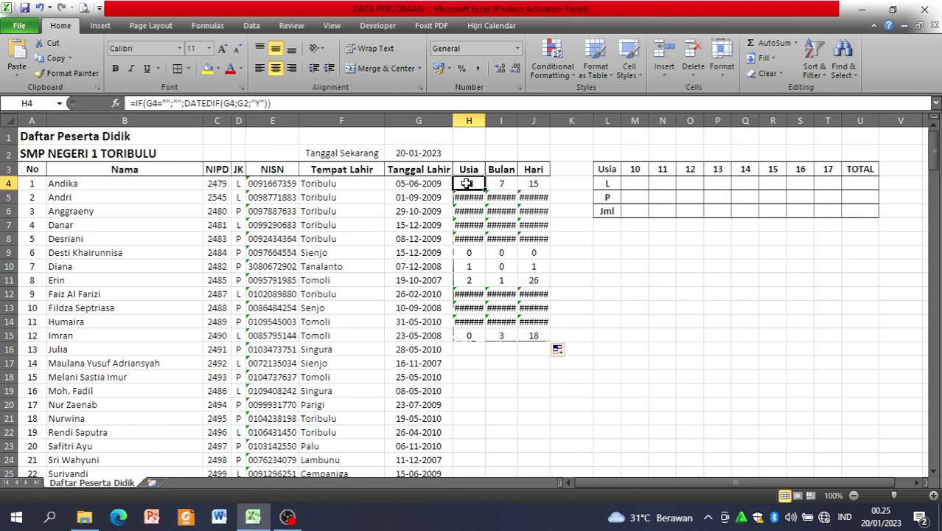
{"action": "left_click", "coordinate": [242, 104]}
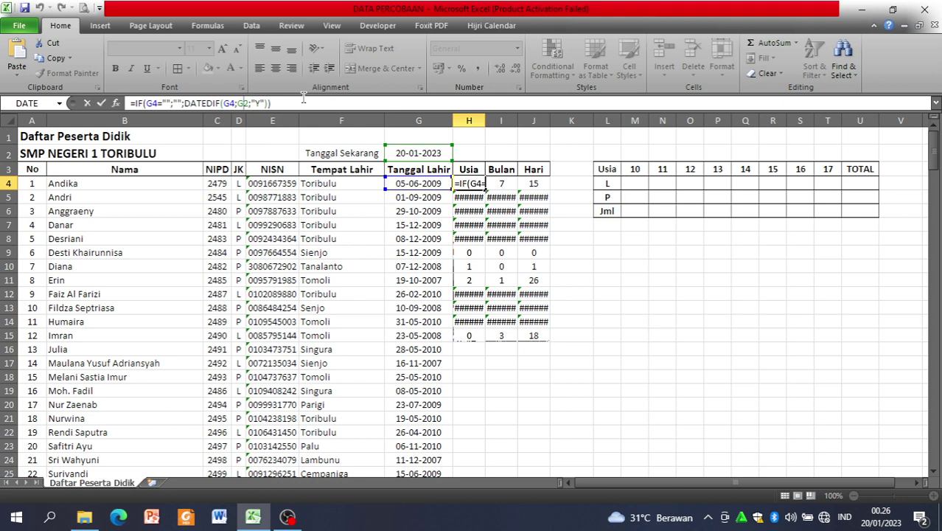
{"action": "key", "text": "F4"}
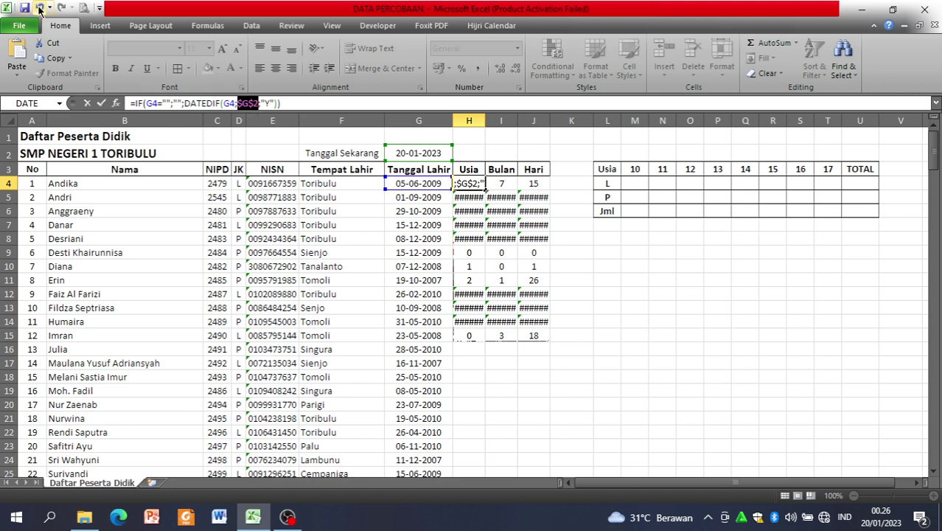
{"action": "key", "text": "F4"}
{"action": "key", "text": "F4"}
{"action": "key", "text": "F4"}
{"action": "left_click", "coordinate": [243, 103]}
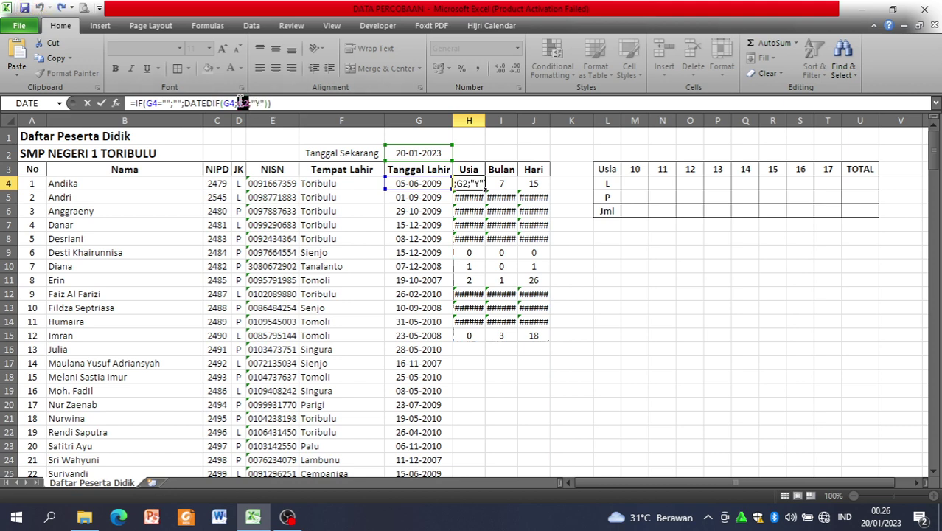
{"action": "key", "text": "F4"}
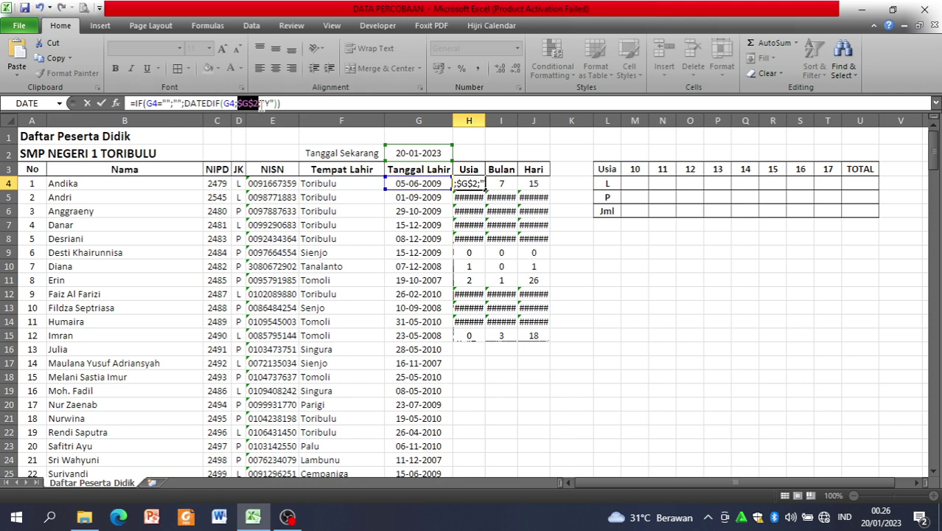
{"action": "left_click", "coordinate": [39, 7]}
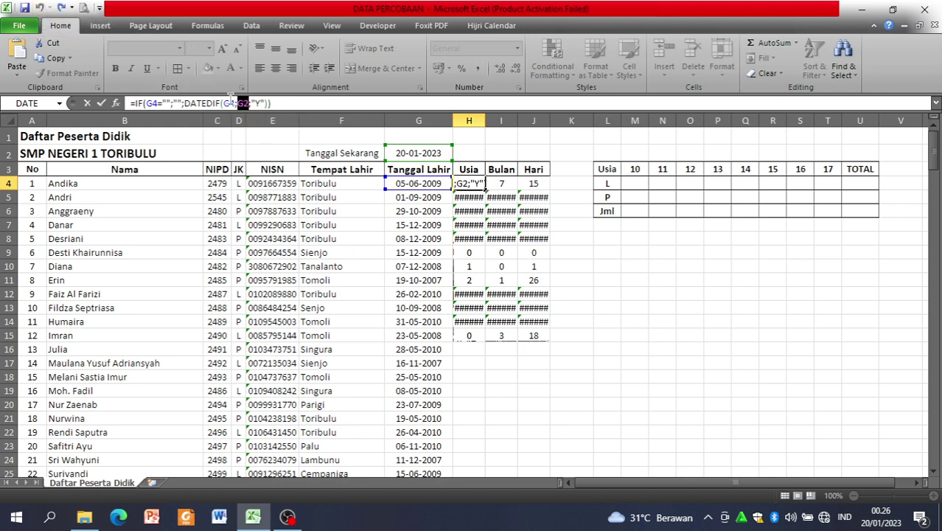
Step: Make the current-date reference in H4 absolute so the formula is =IF(G4="";"";DATEDIF(G4;$G$2;"Y"))
{"action": "left_click", "coordinate": [233, 103]}
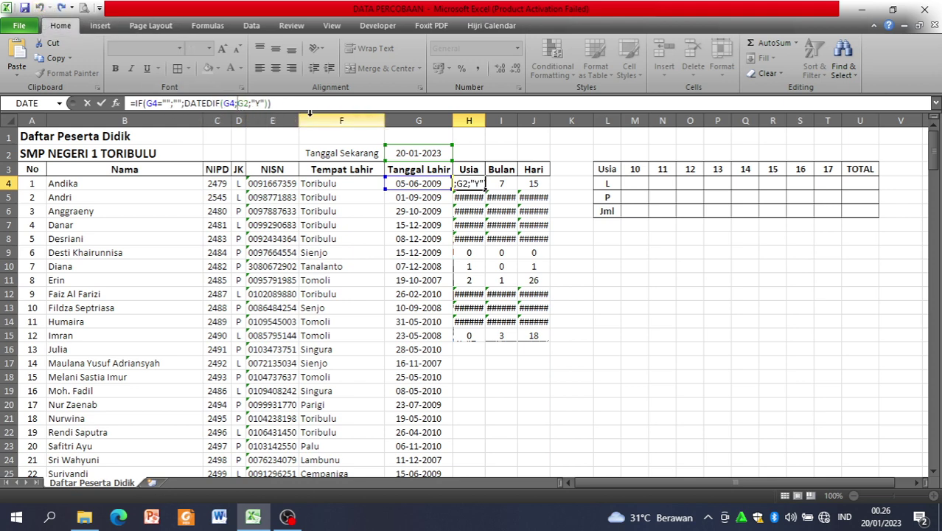
{"action": "key", "text": "Left"}
{"action": "key", "text": "Left"}
{"action": "key", "text": "Left"}
{"action": "type", "text": "$"}
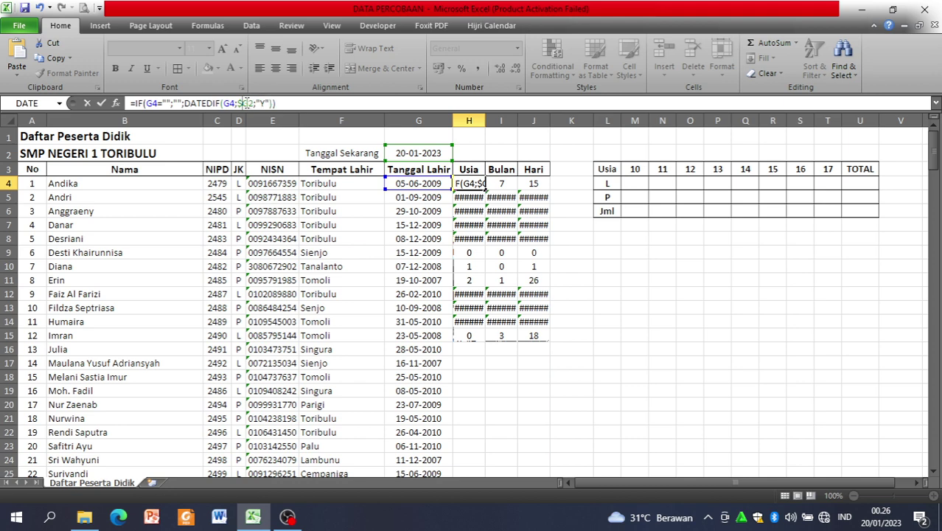
{"action": "key", "text": "Right"}
{"action": "key", "text": "Right"}
{"action": "type", "text": "$"}
{"action": "key", "text": "Return"}
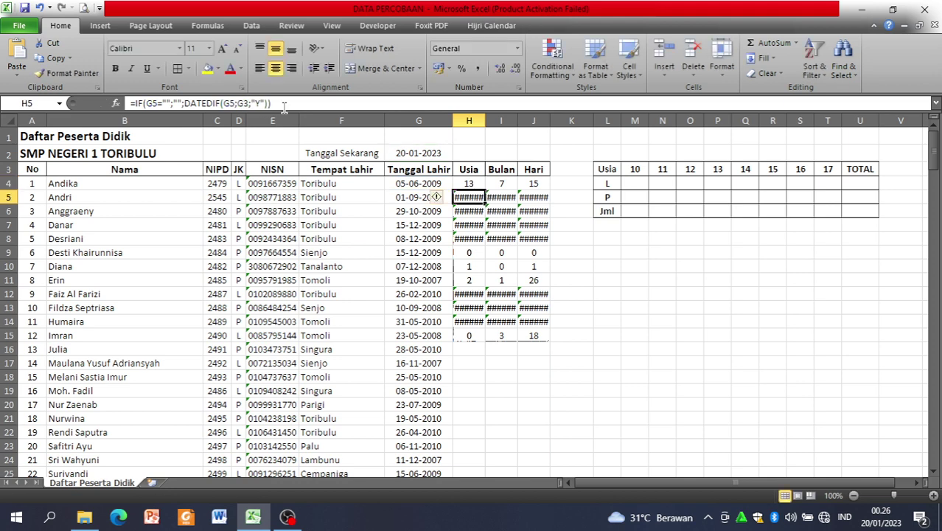
Step: Clear the old age formulas in H5:H16 and fill the corrected H4 formula down to H18
{"action": "left_click", "coordinate": [470, 182]}
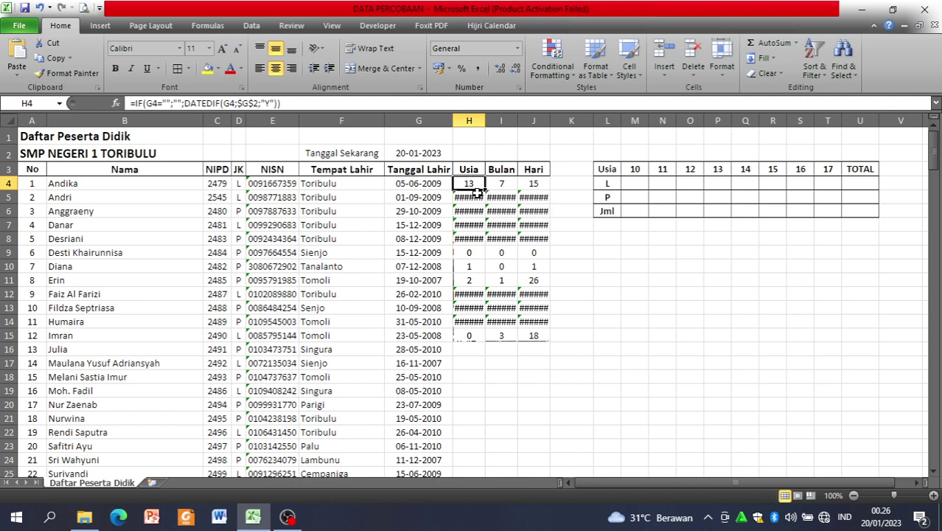
{"action": "left_click_drag", "start_coordinate": [476, 196], "coordinate": [478, 345]}
{"action": "key", "text": "Delete"}
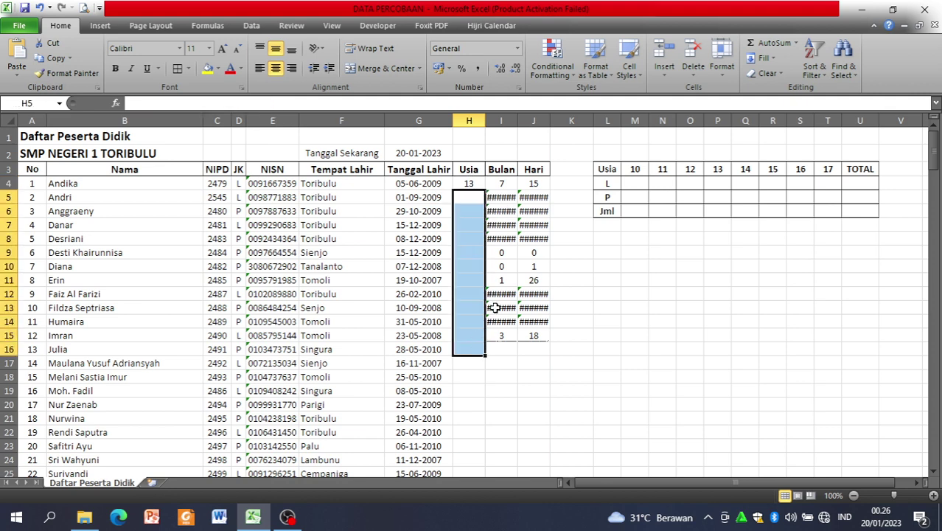
{"action": "left_click", "coordinate": [528, 262]}
{"action": "left_click", "coordinate": [469, 182]}
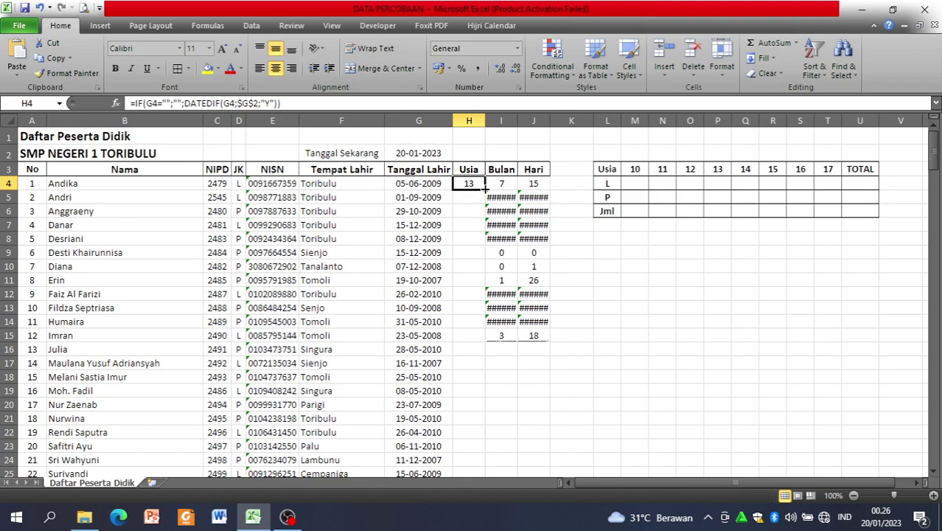
{"action": "left_click_drag", "start_coordinate": [486, 190], "coordinate": [485, 380]}
{"action": "left_click", "coordinate": [534, 308]}
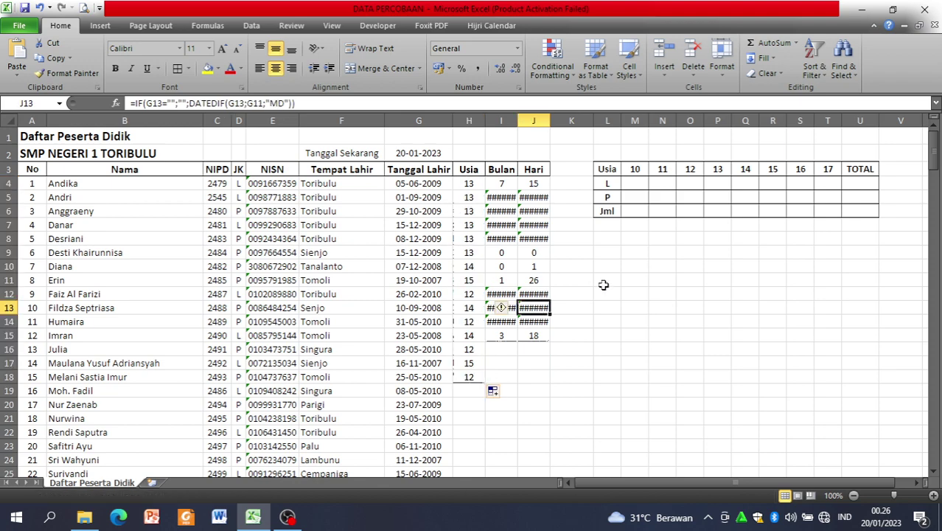
{"action": "scroll", "coordinate": [604, 291], "scroll_direction": "down", "scroll_amount": 4}
{"action": "scroll", "coordinate": [603, 294], "scroll_direction": "up", "scroll_amount": 4}
{"action": "scroll", "coordinate": [604, 294], "scroll_direction": "down", "scroll_amount": 4}
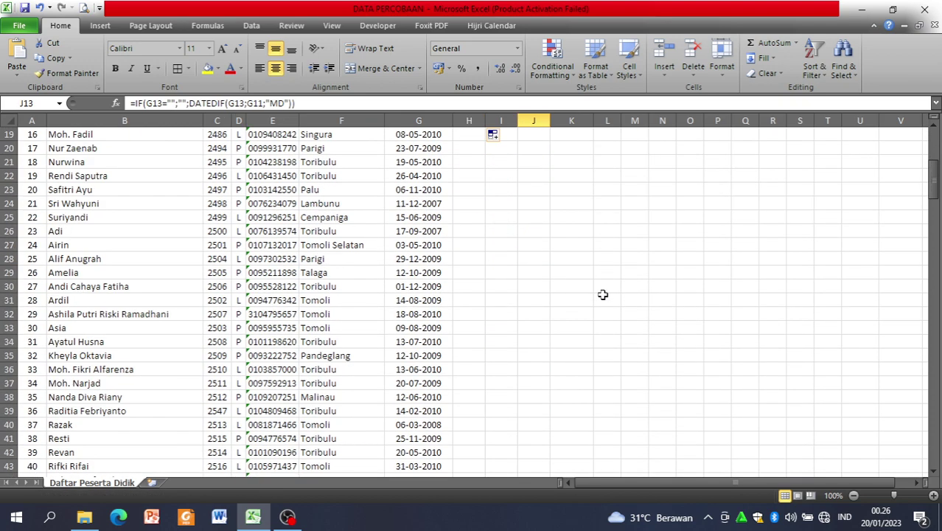
{"action": "scroll", "coordinate": [603, 294], "scroll_direction": "up", "scroll_amount": 4}
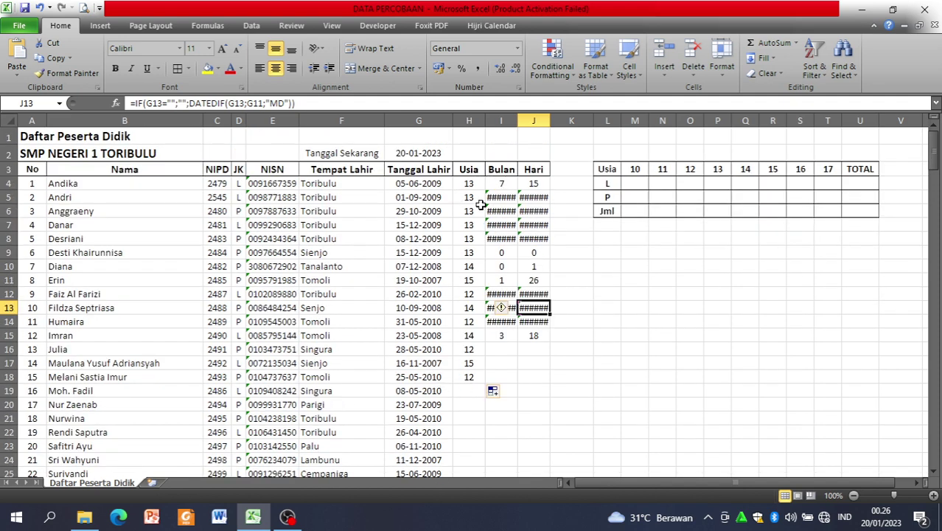
Step: Review the absolute current-date reference in the age formulas of H4 and H5
{"action": "left_click", "coordinate": [472, 183]}
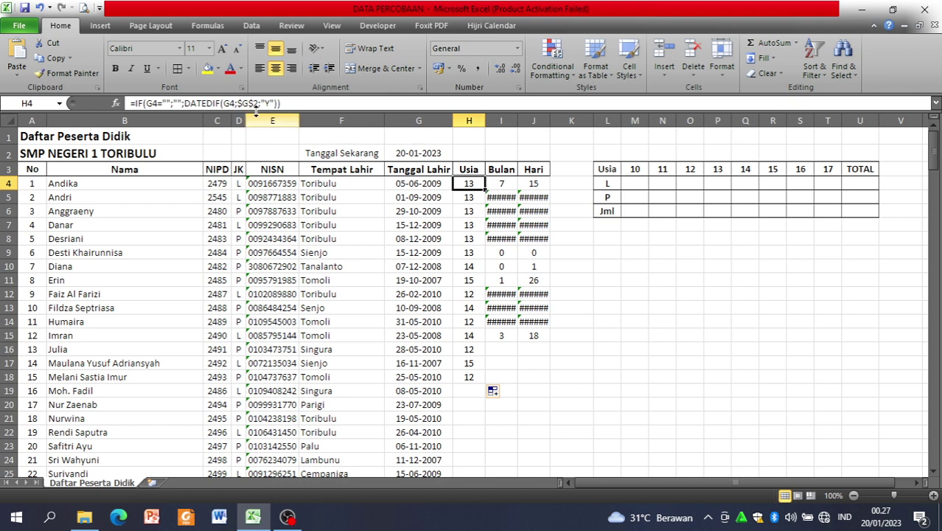
{"action": "key", "text": "F2"}
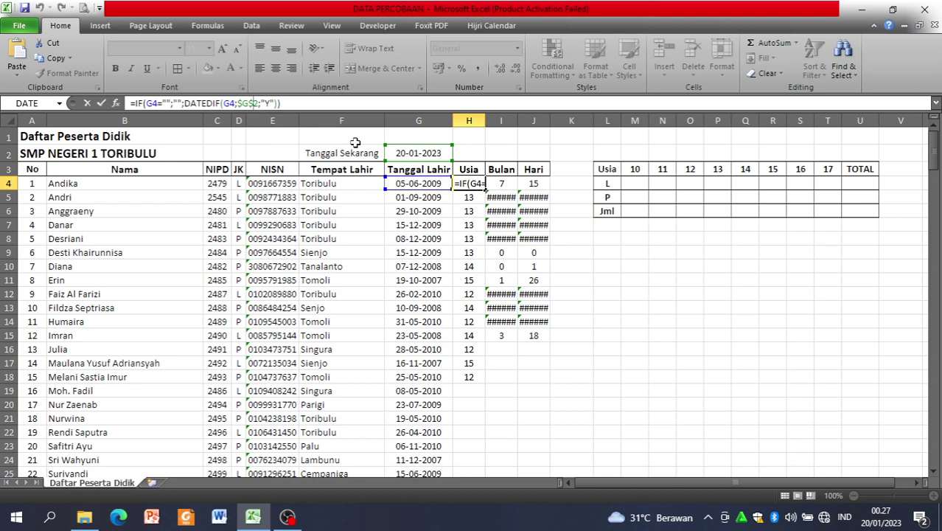
{"action": "key", "text": "Return"}
{"action": "left_click", "coordinate": [315, 102]}
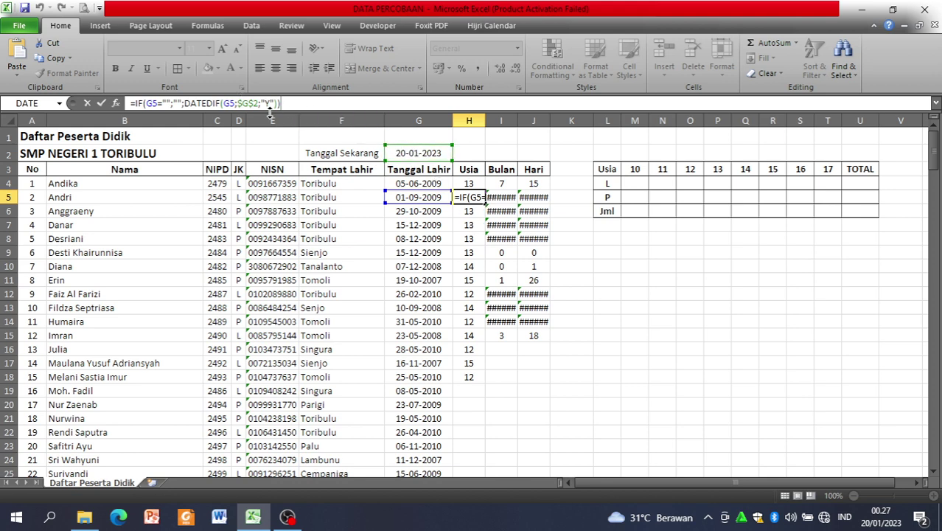
{"action": "key", "text": "Return"}
Step: Make the current-date reference absolute as $G$2 in the "YM" formula in I4 and the "MD" formula in J4
{"action": "left_click", "coordinate": [502, 183]}
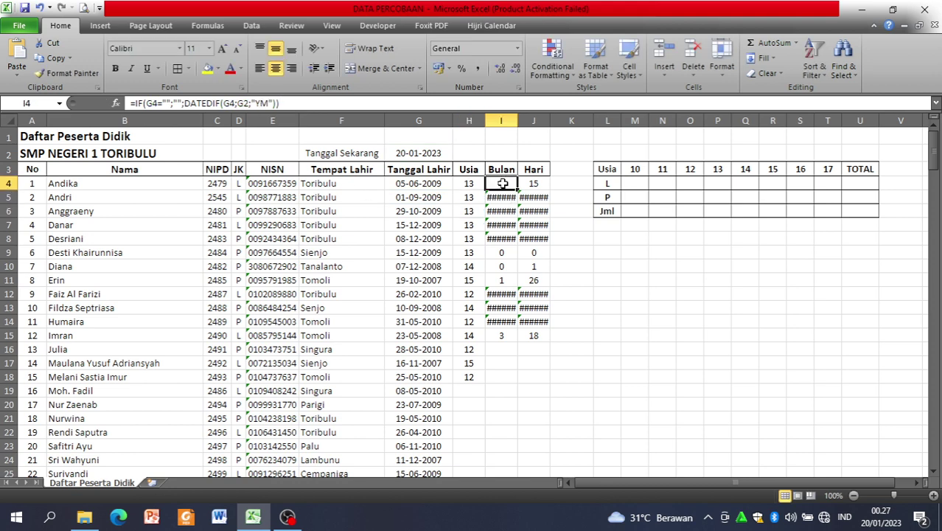
{"action": "left_click", "coordinate": [238, 102]}
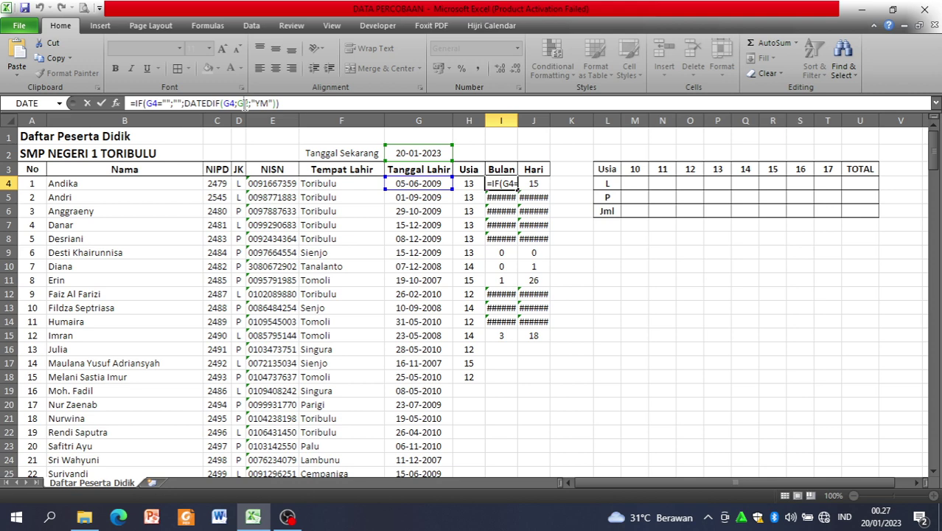
{"action": "key", "text": "F4"}
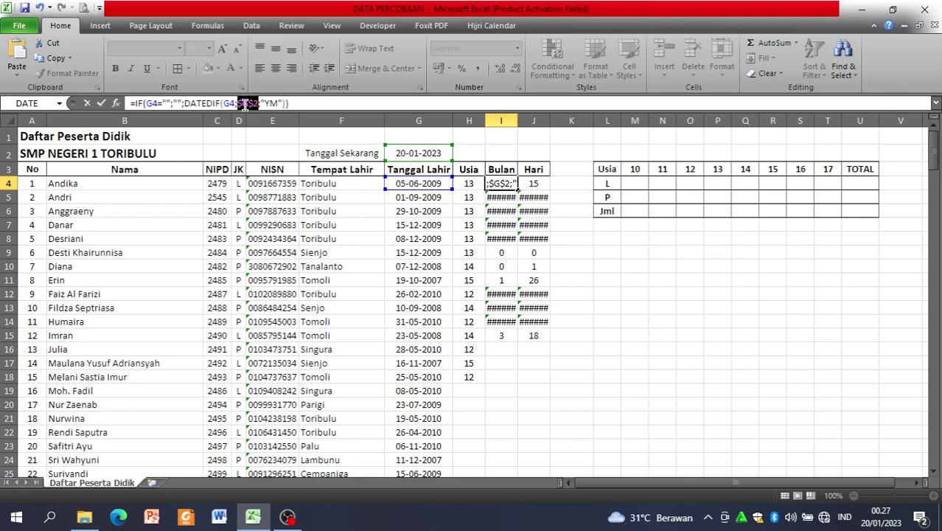
{"action": "left_click", "coordinate": [534, 185]}
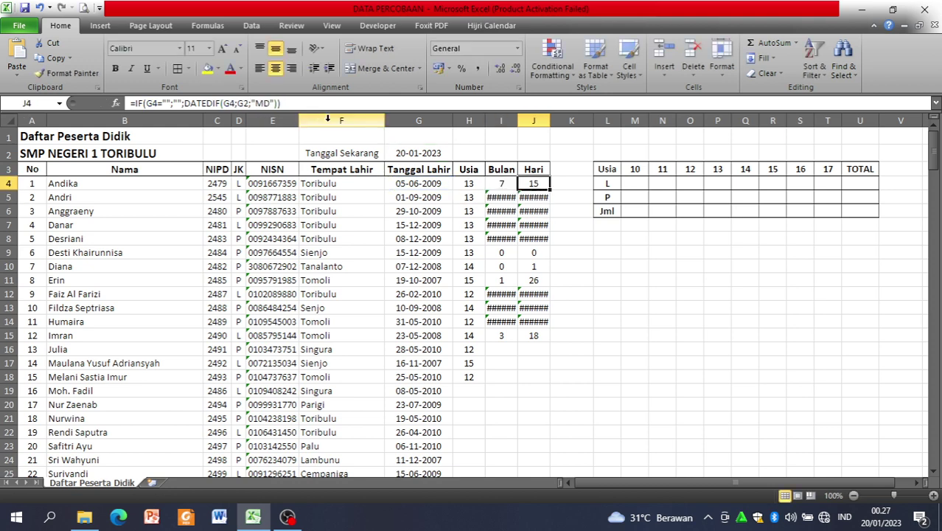
{"action": "left_click", "coordinate": [242, 103]}
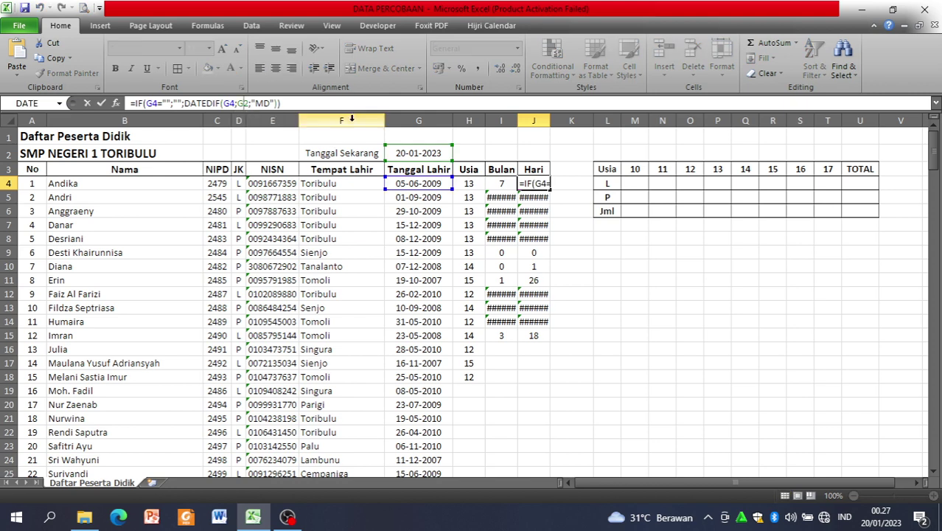
{"action": "key", "text": "F4"}
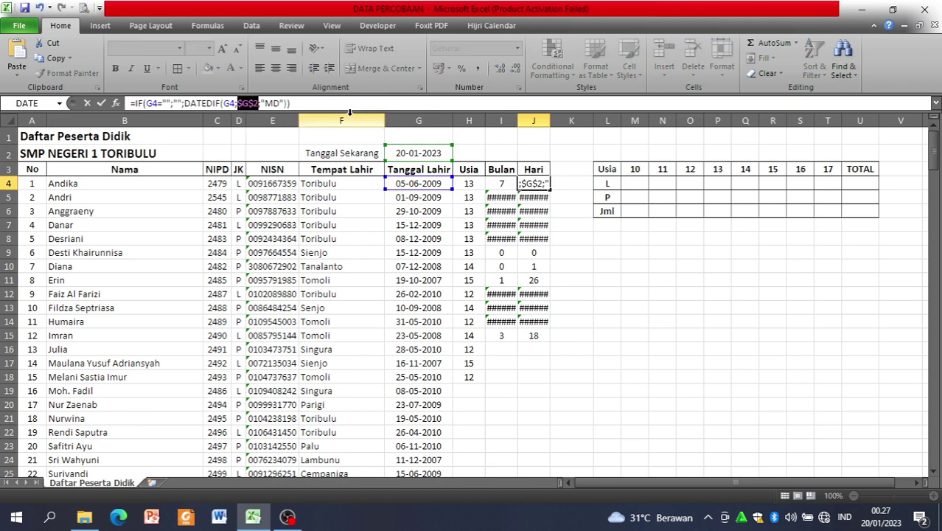
{"action": "key", "text": "Return"}
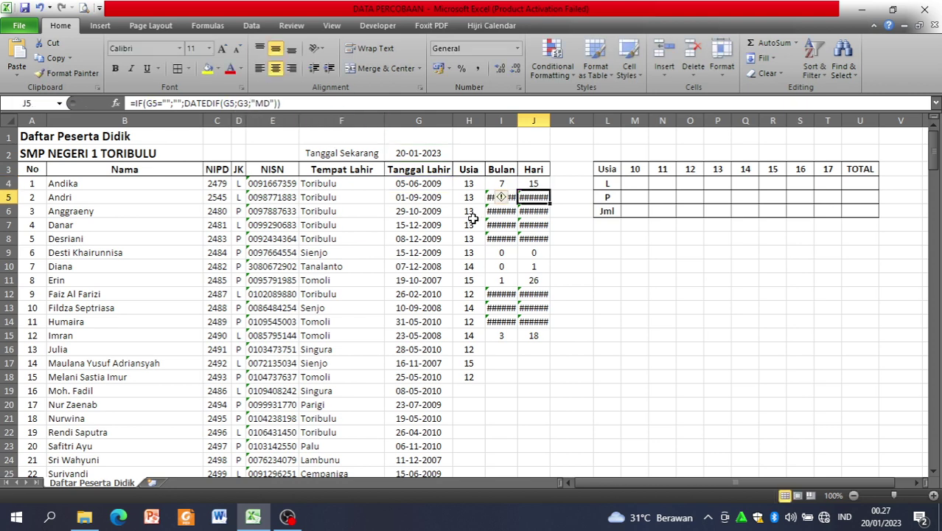
Step: Locate the last student row at the end of the list
{"action": "left_click", "coordinate": [462, 181]}
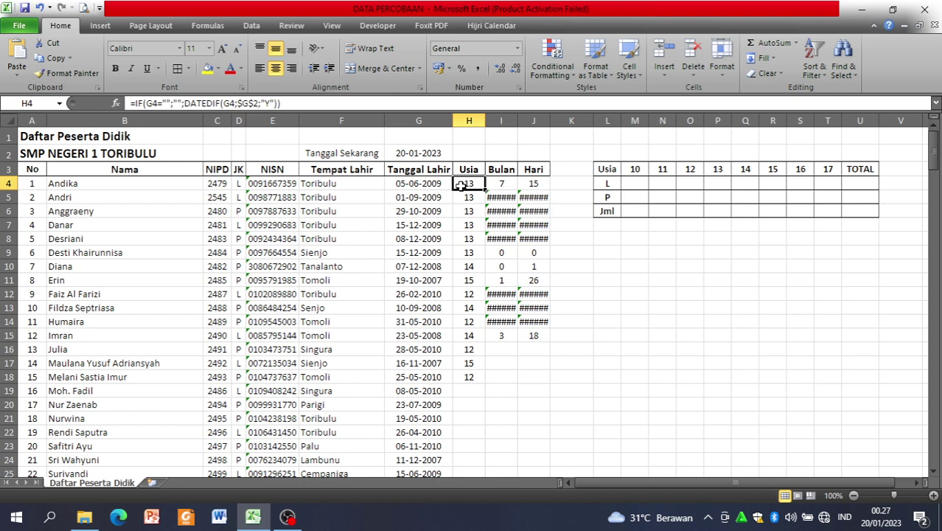
{"action": "left_click_drag", "start_coordinate": [460, 184], "coordinate": [523, 183]}
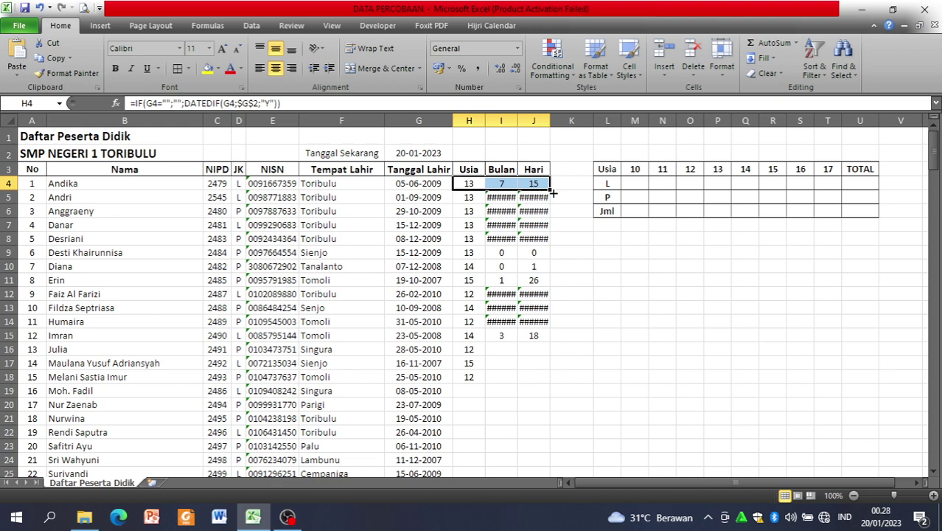
{"action": "scroll", "coordinate": [571, 256], "scroll_direction": "down", "scroll_amount": 16}
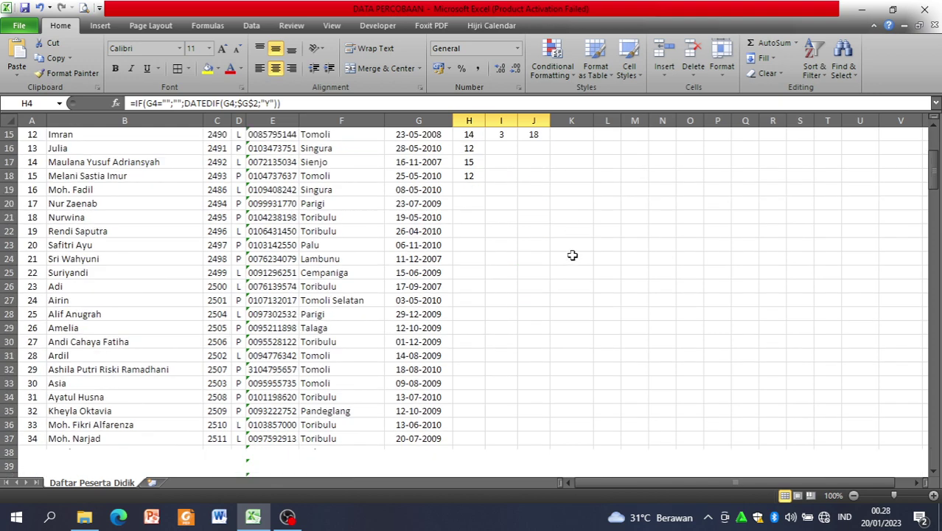
{"action": "scroll", "coordinate": [572, 259], "scroll_direction": "down", "scroll_amount": 20}
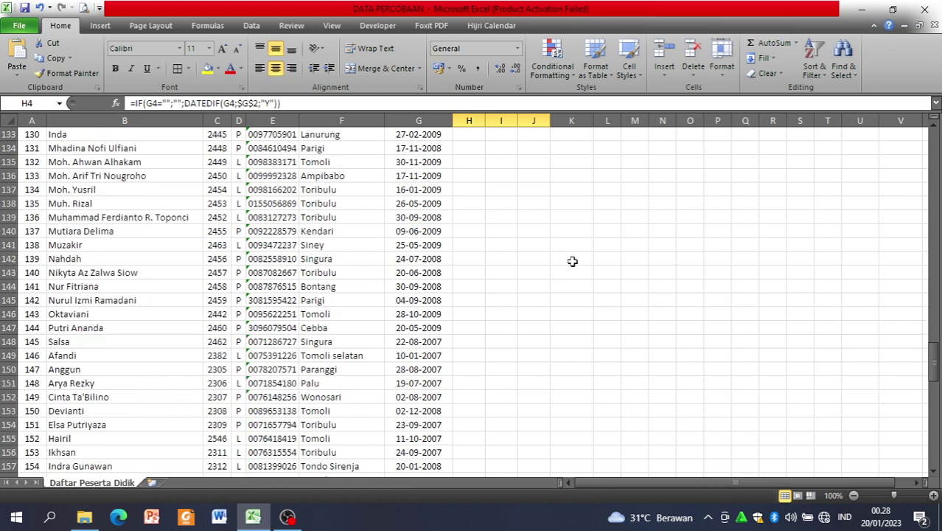
{"action": "scroll", "coordinate": [572, 260], "scroll_direction": "down", "scroll_amount": 17}
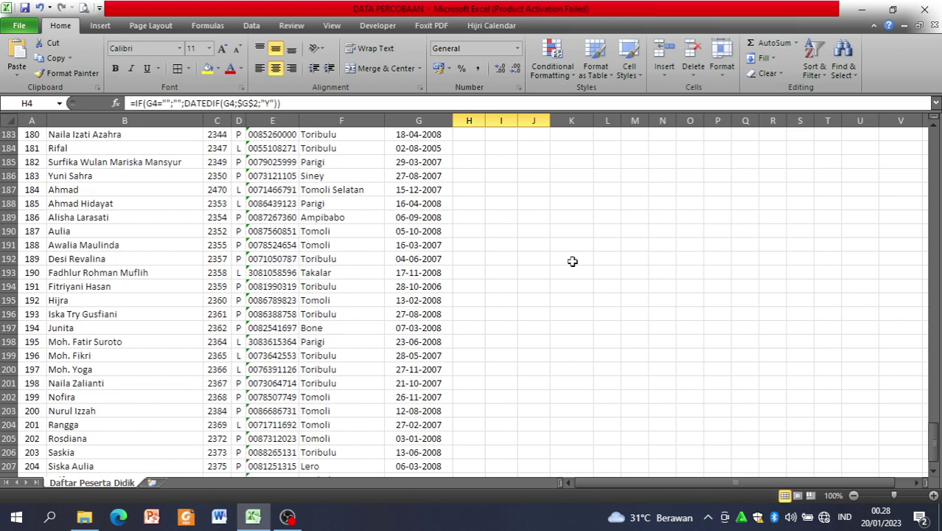
{"action": "left_click", "coordinate": [459, 177]}
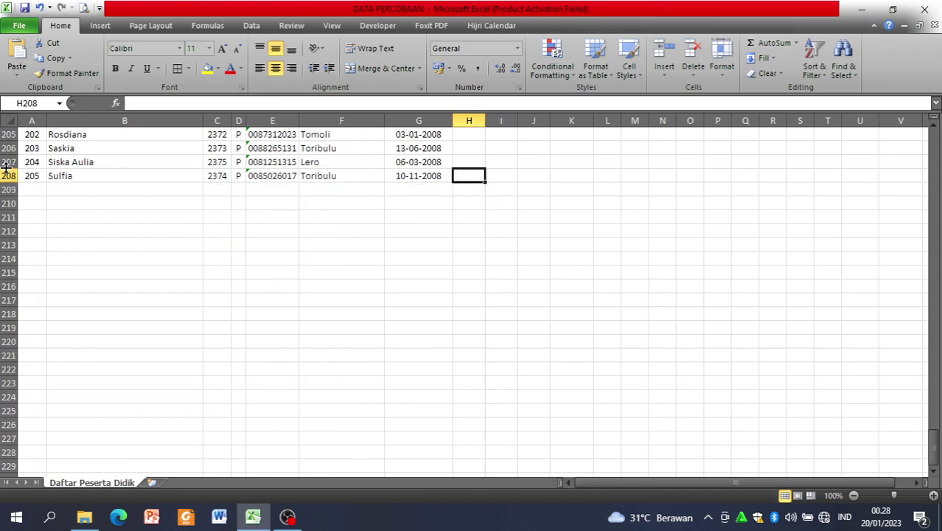
{"action": "left_click_drag", "start_coordinate": [31, 176], "coordinate": [498, 177]}
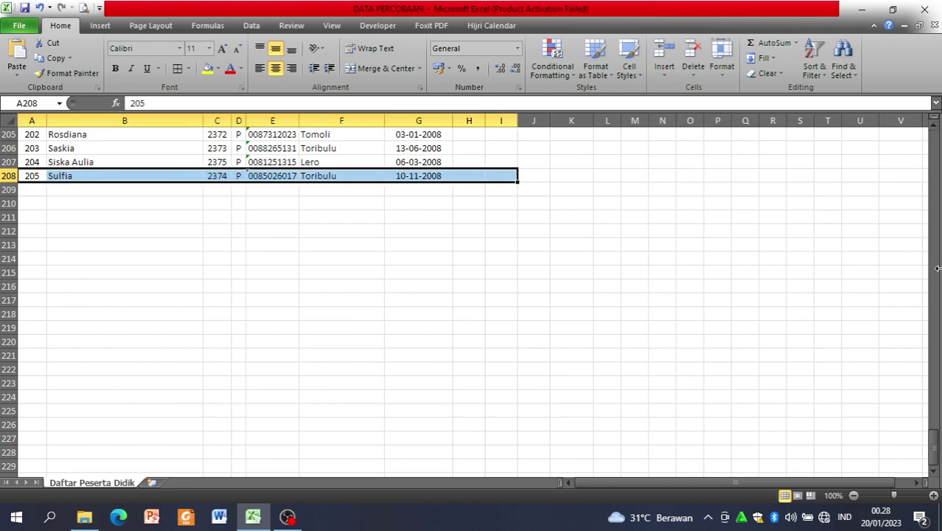
{"action": "left_click_drag", "start_coordinate": [938, 428], "coordinate": [934, 133]}
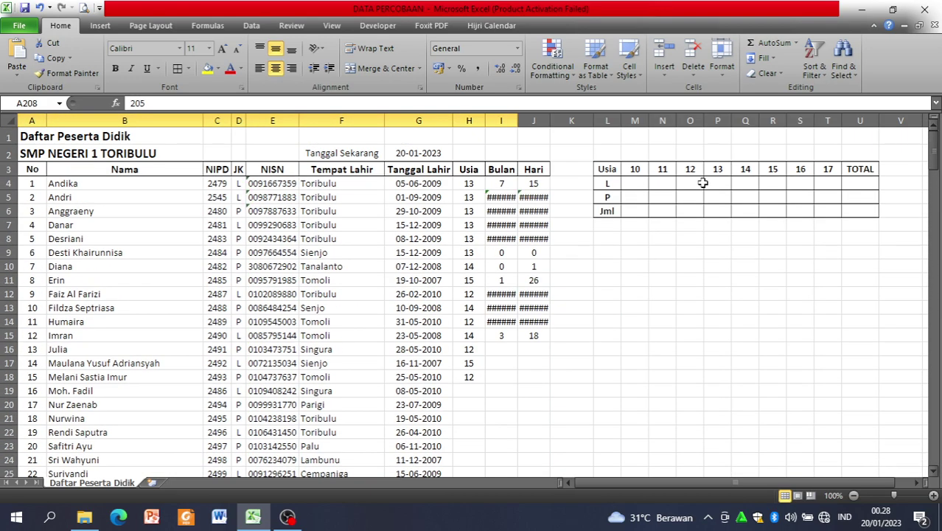
Step: Fill the H4:J4 formulas down to row 208, and clear the filled results below row 4
{"action": "left_click_drag", "start_coordinate": [467, 183], "coordinate": [550, 454]}
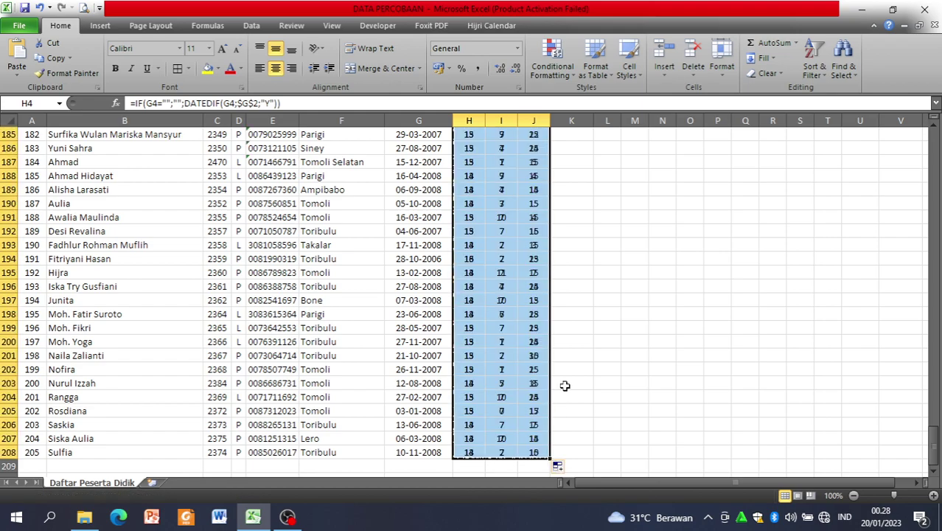
{"action": "scroll", "coordinate": [571, 351], "scroll_direction": "up", "scroll_amount": 4}
{"action": "scroll", "coordinate": [571, 351], "scroll_direction": "up", "scroll_amount": 20}
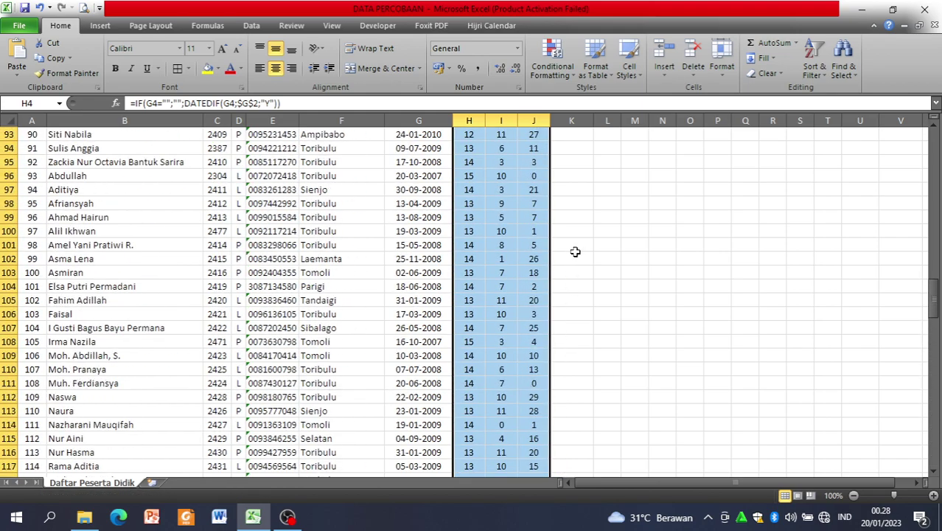
{"action": "scroll", "coordinate": [574, 244], "scroll_direction": "up", "scroll_amount": 20}
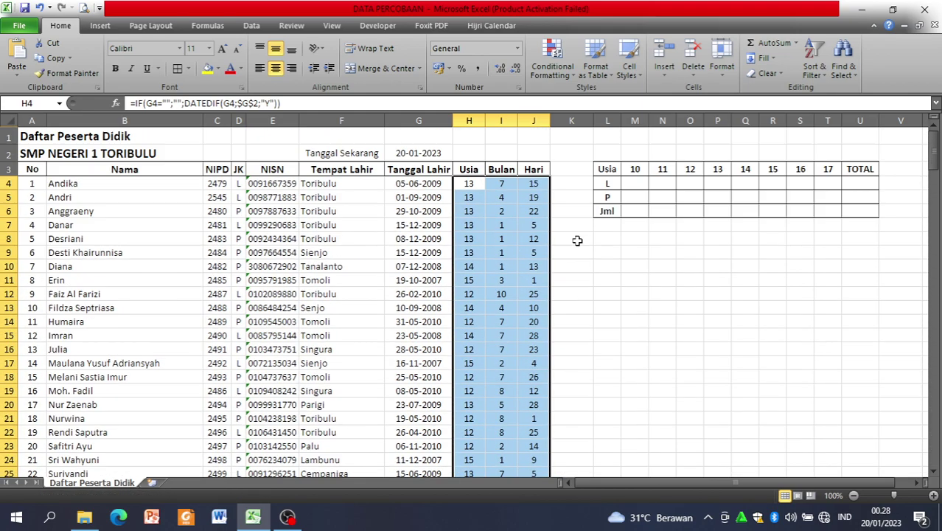
{"action": "left_click_drag", "start_coordinate": [469, 198], "coordinate": [540, 413]}
{"action": "key", "text": "Delete"}
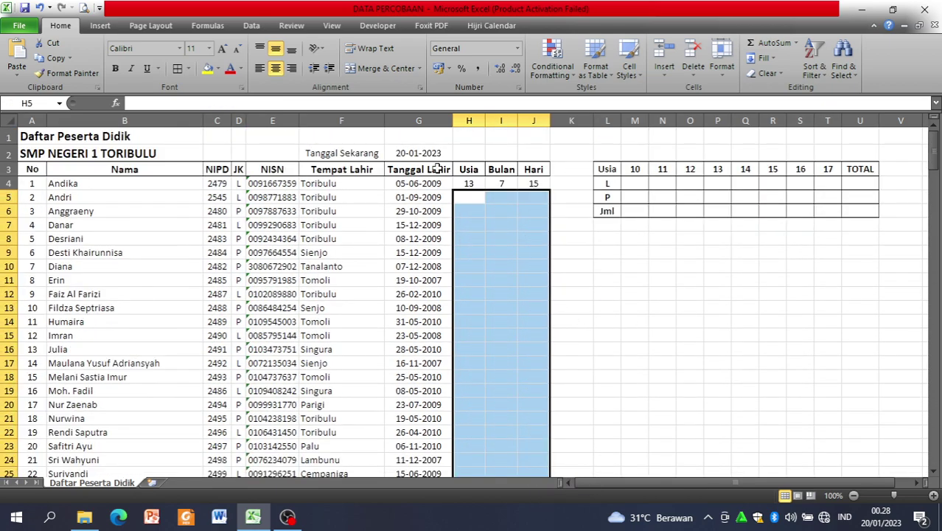
Step: Auto-fill the year, month and day formulas from H4:J4 down the whole student list to row 208
{"action": "left_click_drag", "start_coordinate": [462, 184], "coordinate": [544, 185]}
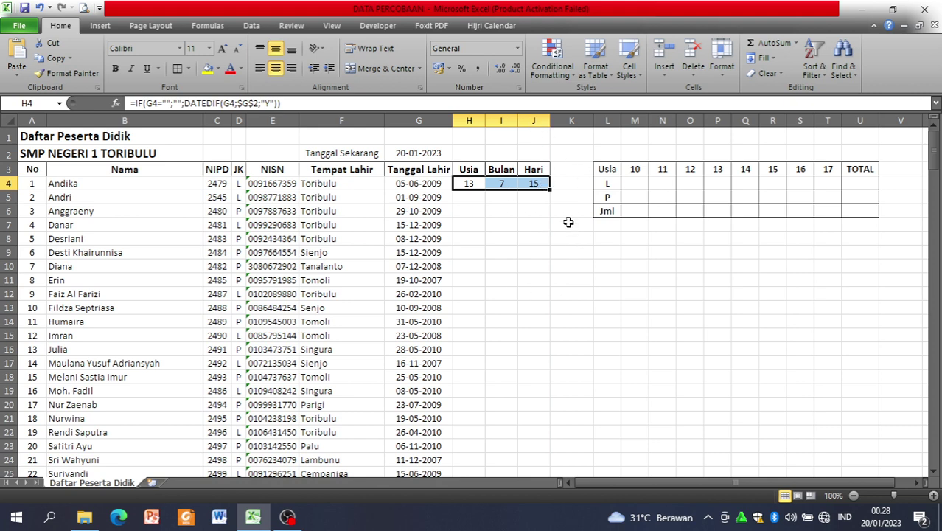
{"action": "double_click", "coordinate": [549, 189]}
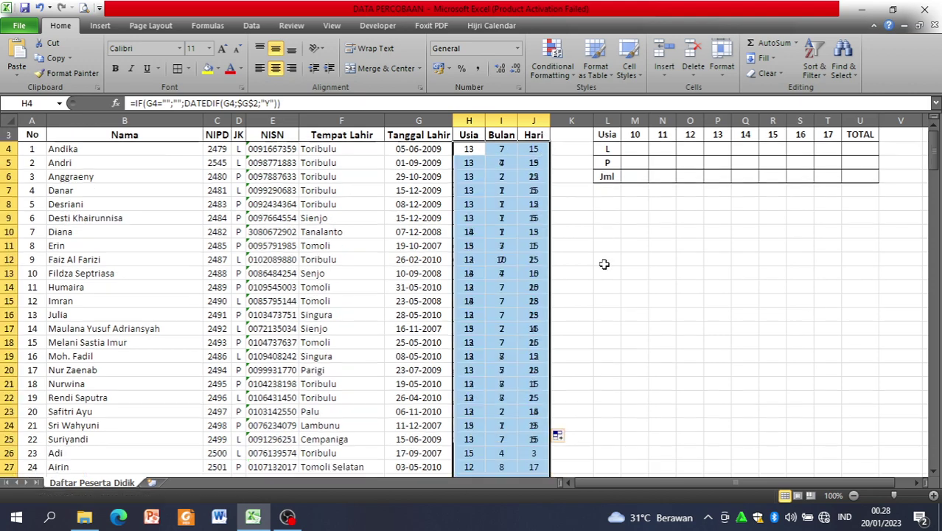
{"action": "scroll", "coordinate": [603, 267], "scroll_direction": "down", "scroll_amount": 20}
{"action": "scroll", "coordinate": [603, 266], "scroll_direction": "down", "scroll_amount": 20}
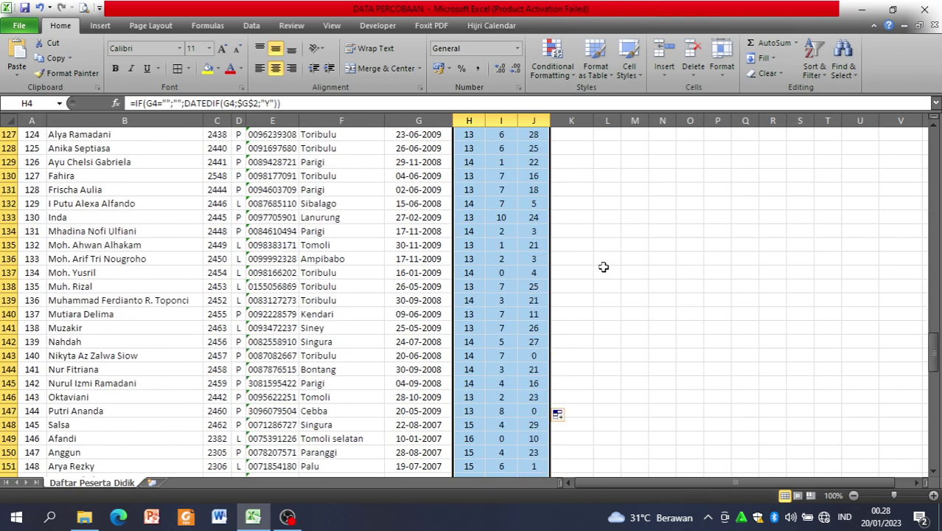
{"action": "scroll", "coordinate": [603, 263], "scroll_direction": "down", "scroll_amount": 4}
{"action": "scroll", "coordinate": [603, 260], "scroll_direction": "up", "scroll_amount": 4}
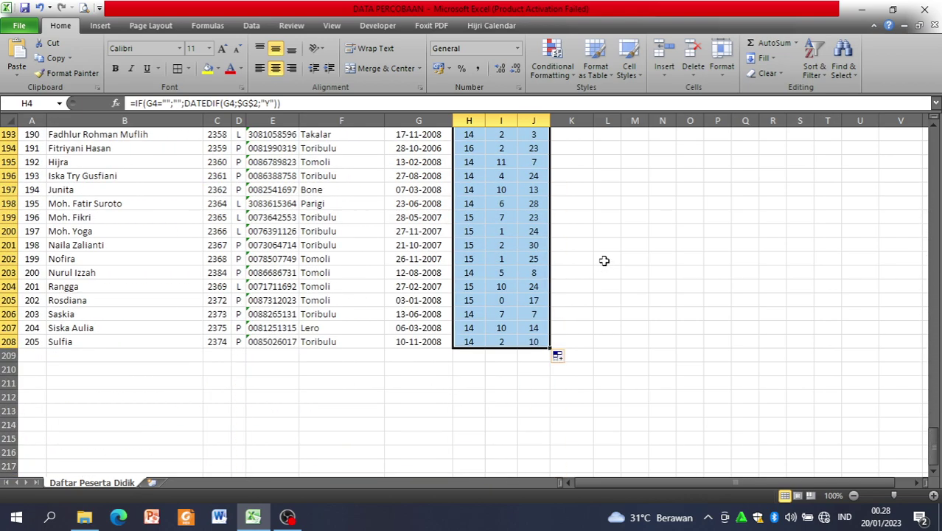
Step: Check the last student's birth date and age results in row 208, and look back over the filled columns
{"action": "left_click", "coordinate": [459, 343]}
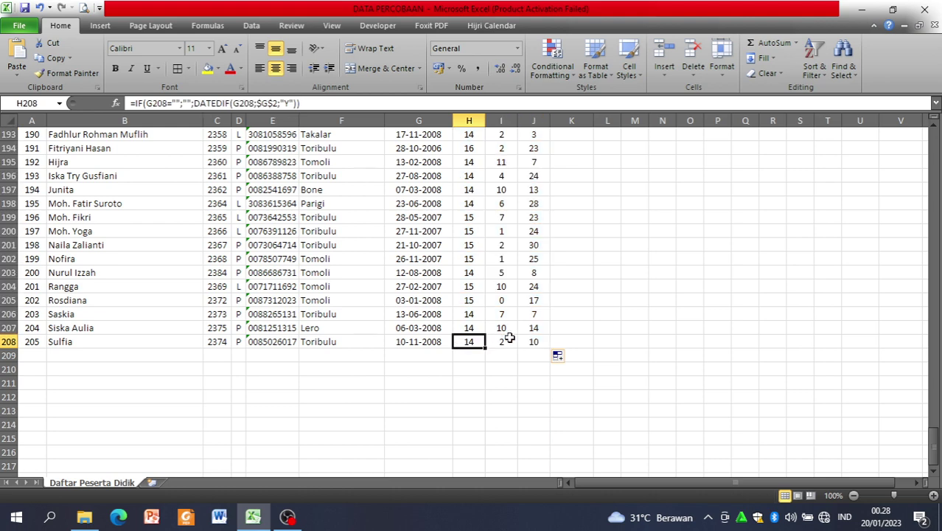
{"action": "left_click", "coordinate": [535, 341]}
{"action": "left_click", "coordinate": [597, 341]}
{"action": "left_click", "coordinate": [462, 341]}
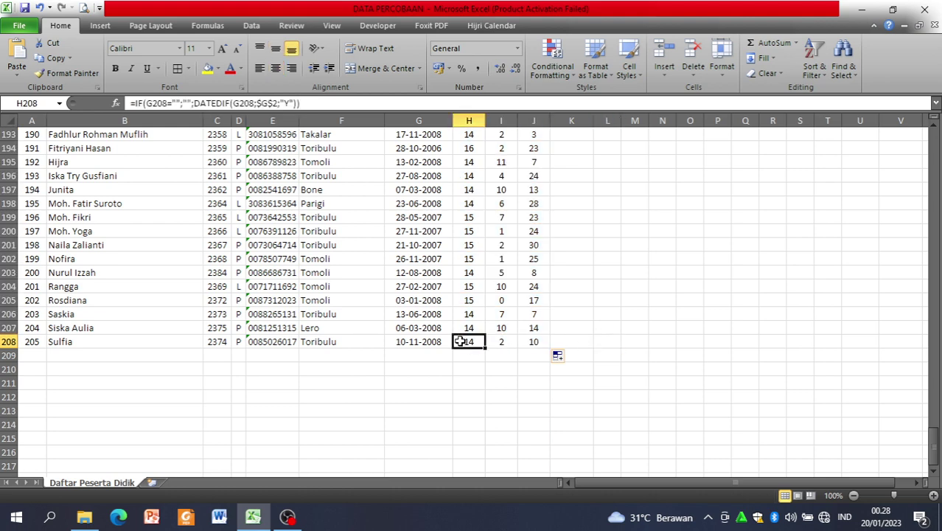
{"action": "left_click", "coordinate": [393, 344]}
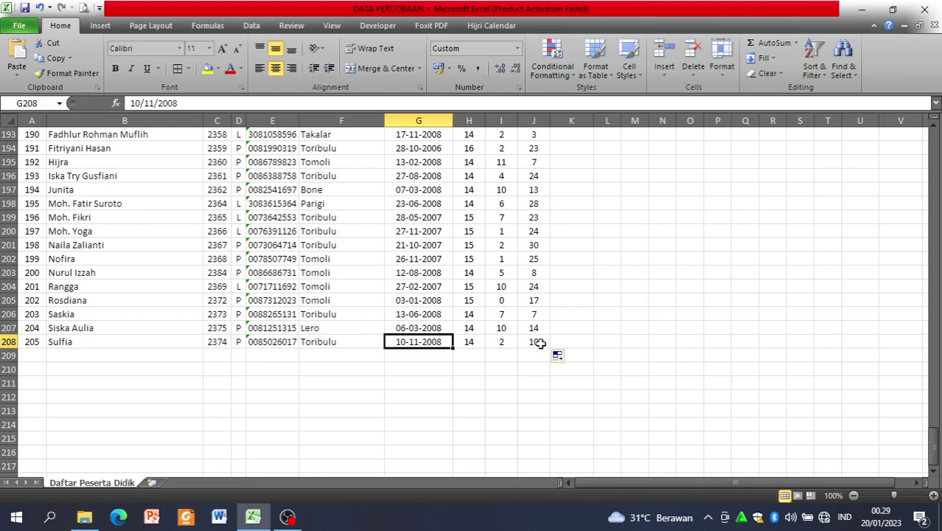
{"action": "scroll", "coordinate": [682, 318], "scroll_direction": "up", "scroll_amount": 9}
{"action": "scroll", "coordinate": [694, 308], "scroll_direction": "up", "scroll_amount": 20}
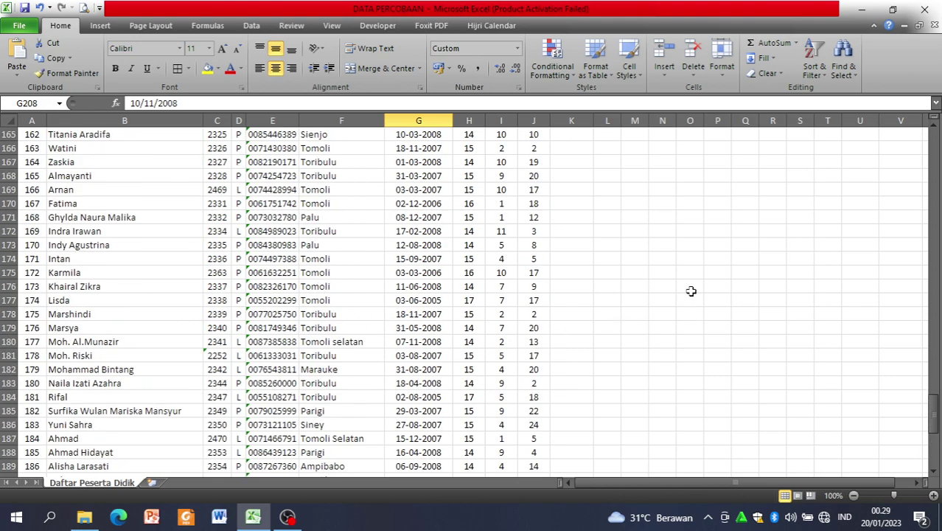
{"action": "scroll", "coordinate": [689, 286], "scroll_direction": "up", "scroll_amount": 20}
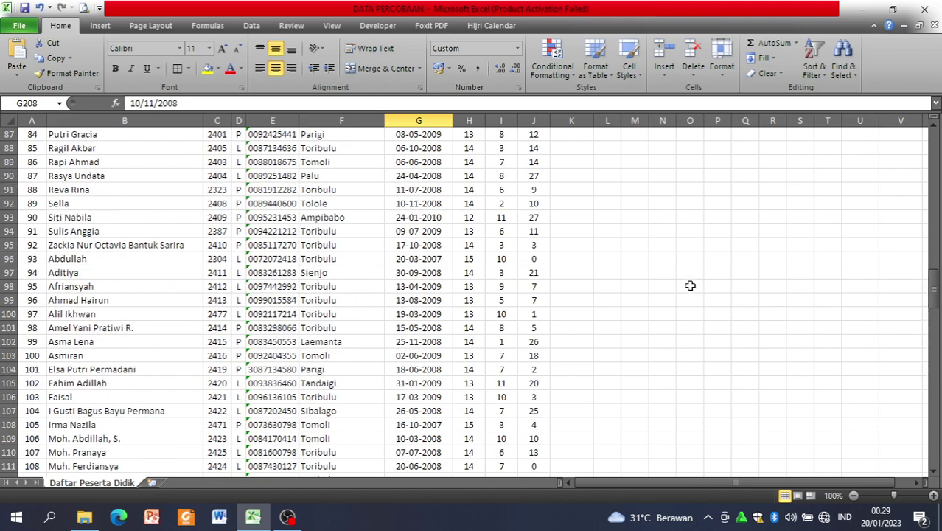
{"action": "scroll", "coordinate": [757, 240], "scroll_direction": "up", "scroll_amount": 2}
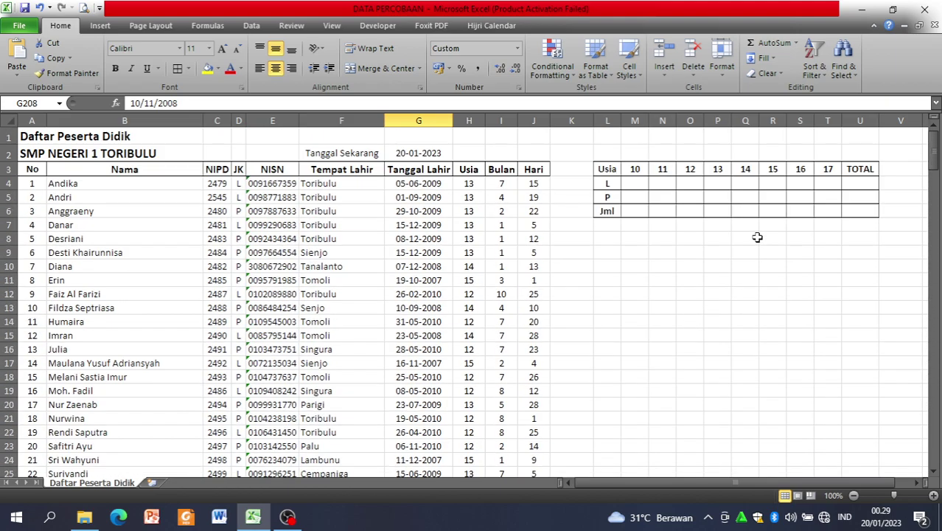
{"action": "left_click", "coordinate": [634, 182]}
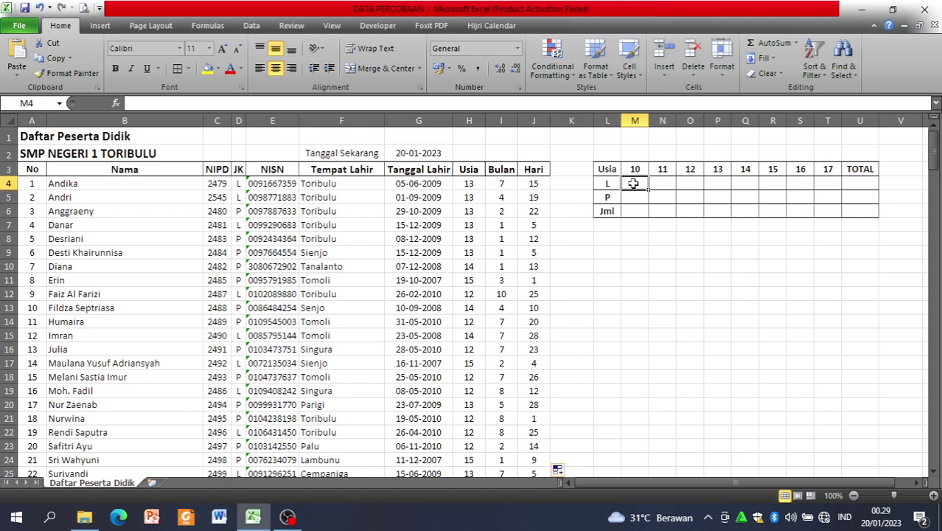
{"action": "left_click", "coordinate": [828, 183]}
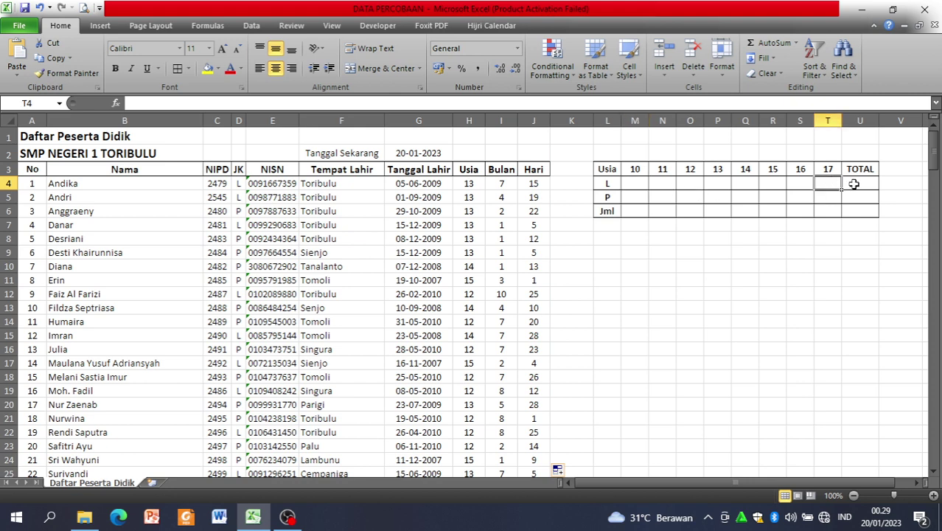
{"action": "left_click", "coordinate": [858, 182]}
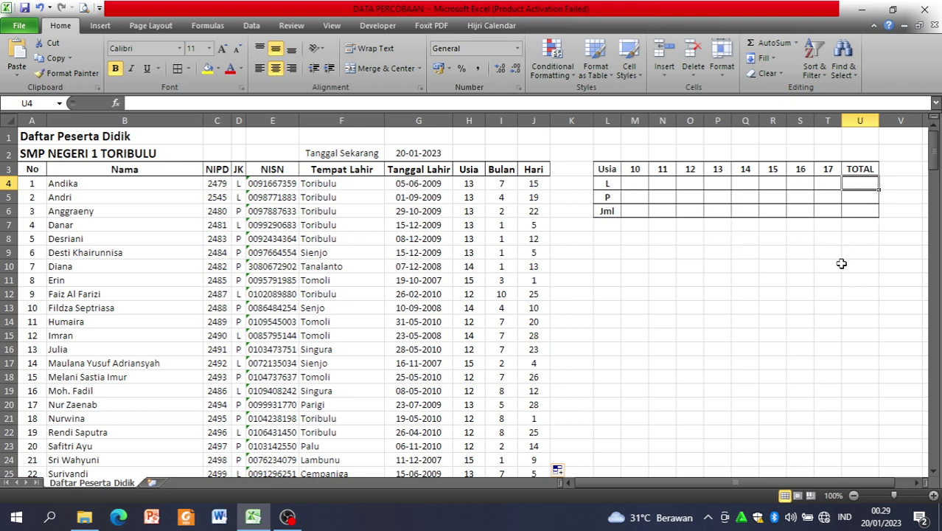
Step: For cell M4, look through the Math & Trig, Lookup & Reference and Date & Time function lists for a counting function
{"action": "left_click", "coordinate": [635, 185]}
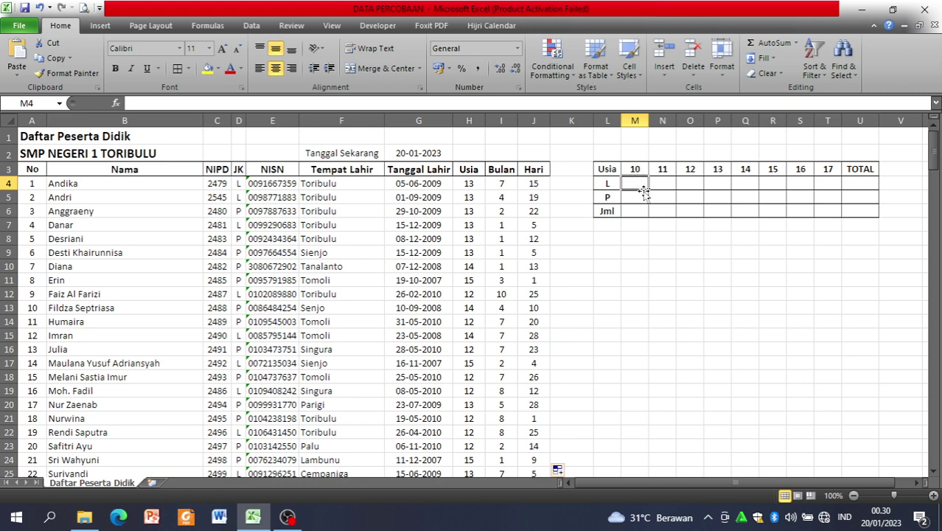
{"action": "left_click", "coordinate": [197, 26]}
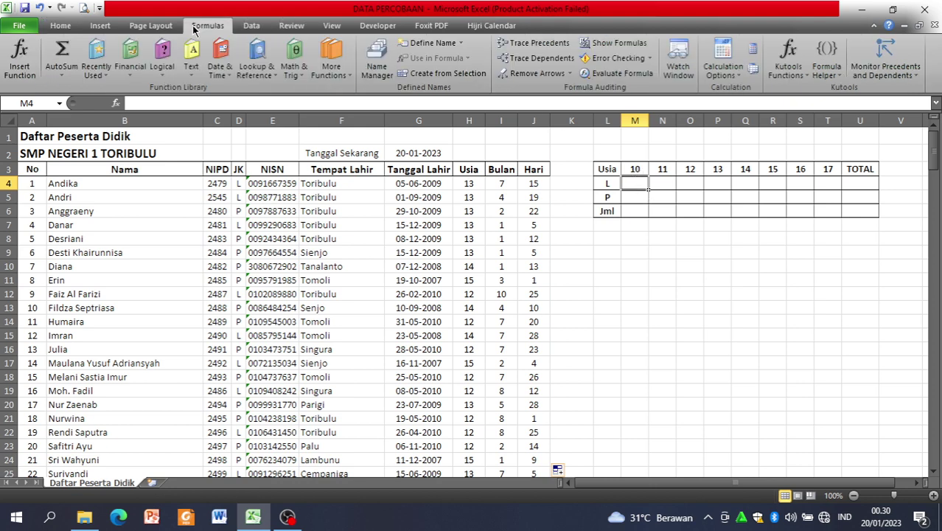
{"action": "left_click", "coordinate": [349, 75]}
{"action": "left_click", "coordinate": [345, 77]}
{"action": "left_click", "coordinate": [294, 74]}
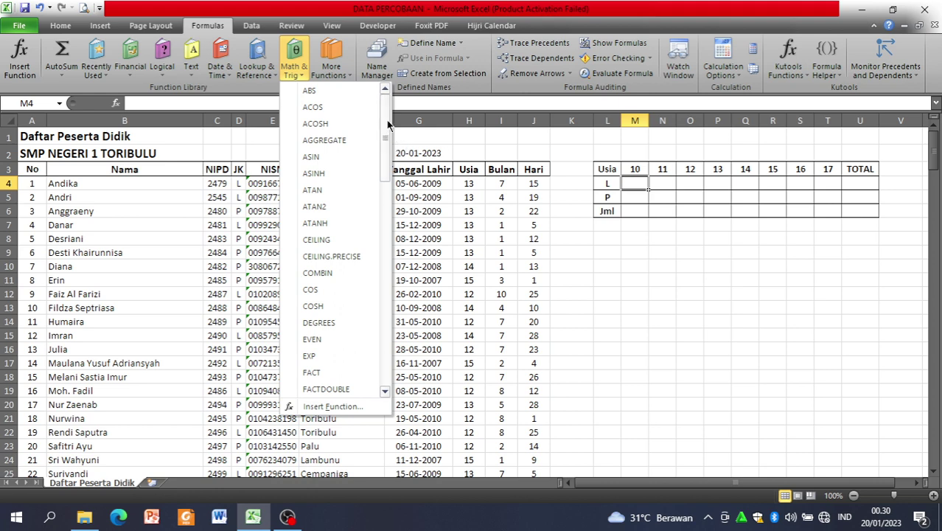
{"action": "left_click_drag", "start_coordinate": [388, 126], "coordinate": [399, 333]}
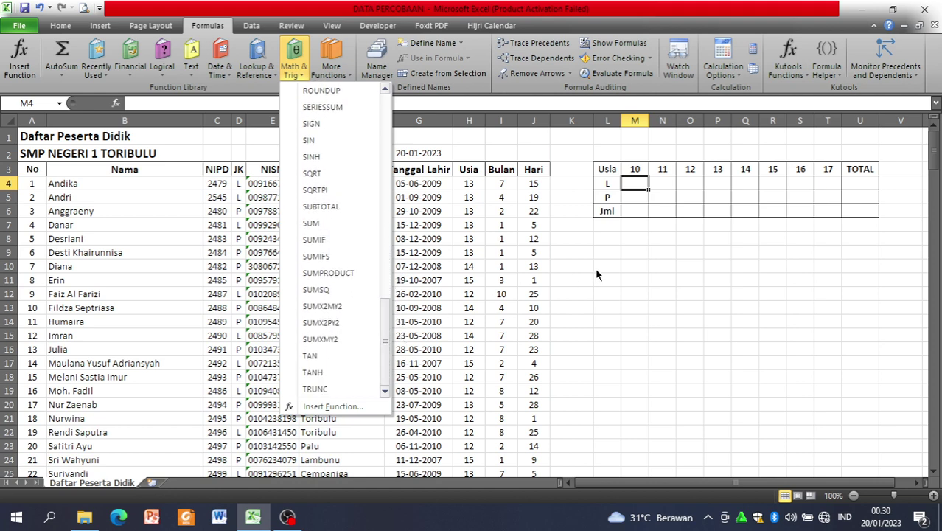
{"action": "left_click", "coordinate": [632, 183]}
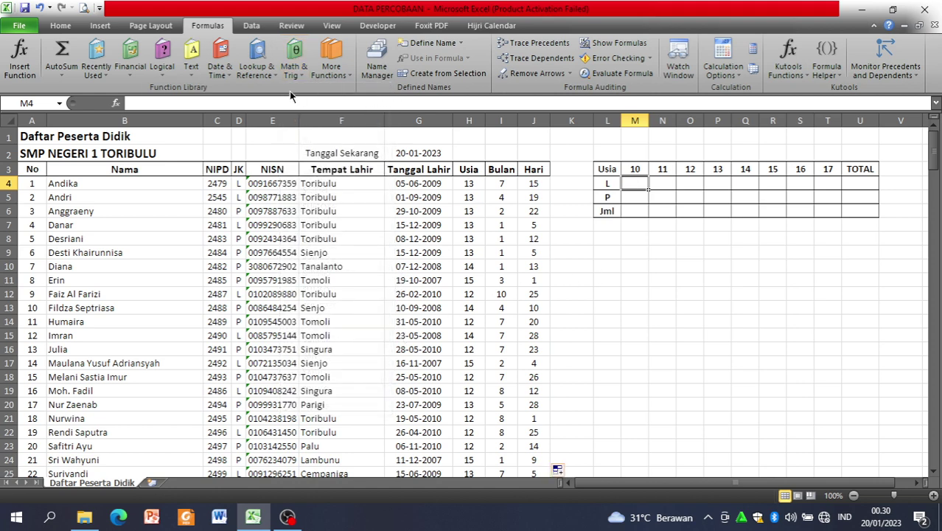
{"action": "left_click", "coordinate": [264, 77]}
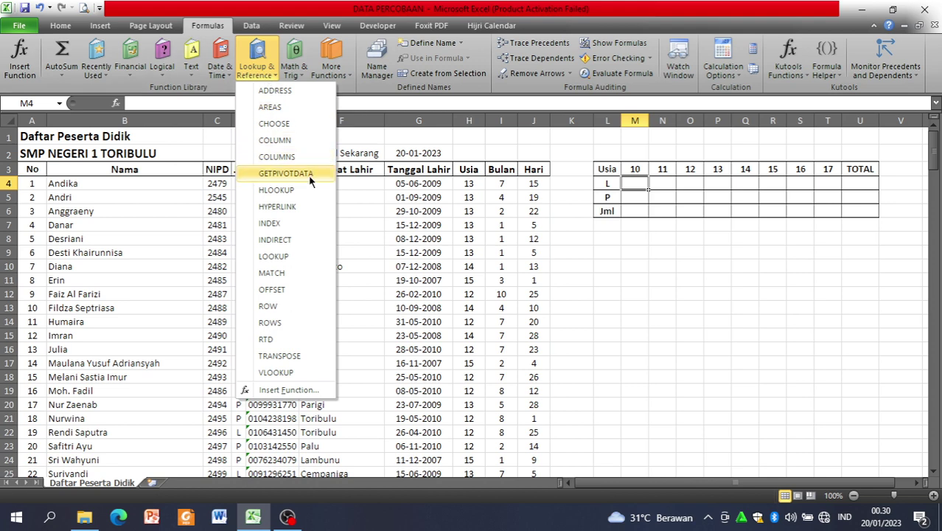
{"action": "left_click", "coordinate": [523, 189]}
{"action": "left_click", "coordinate": [227, 77]}
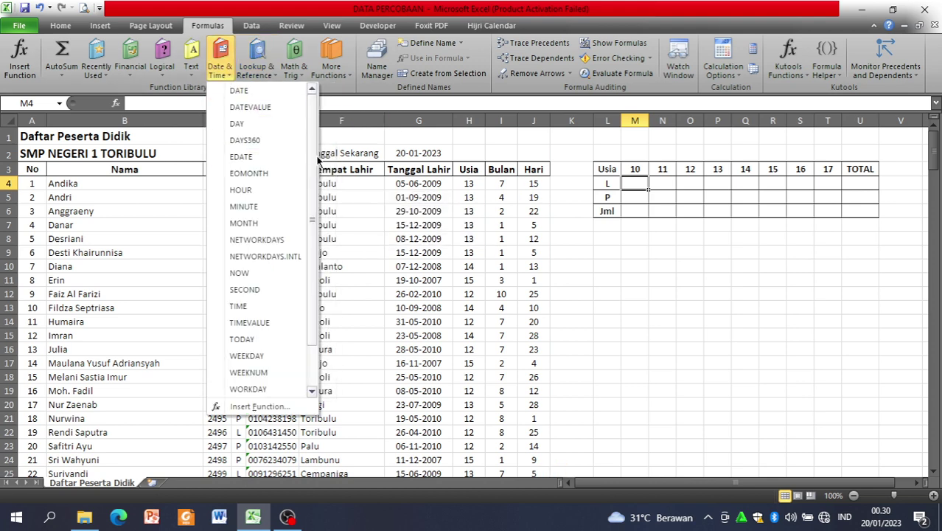
{"action": "scroll", "coordinate": [315, 132], "scroll_direction": "down", "scroll_amount": 1}
{"action": "scroll", "coordinate": [314, 192], "scroll_direction": "up", "scroll_amount": 1}
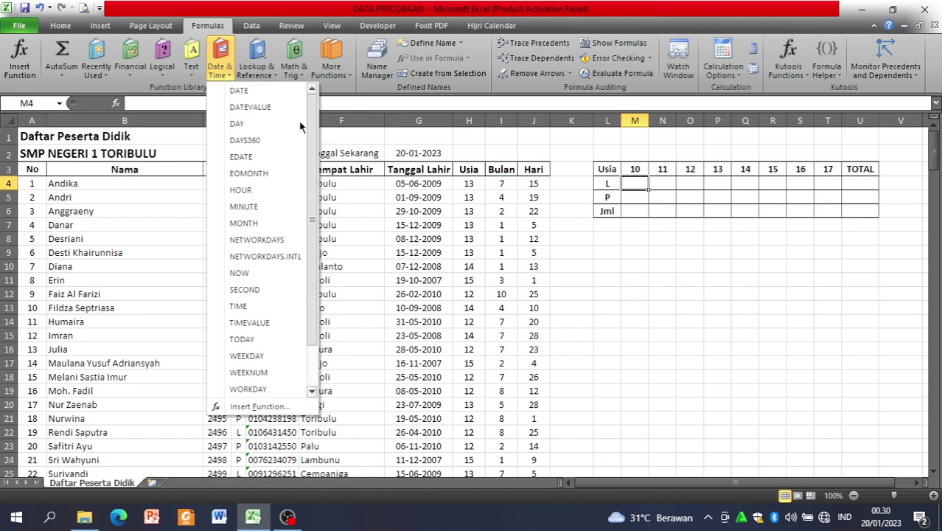
{"action": "key", "text": "Escape"}
Step: Look through the Text, Logical, Financial, Recently Used and AutoSum function lists for a counting function
{"action": "left_click", "coordinate": [197, 70]}
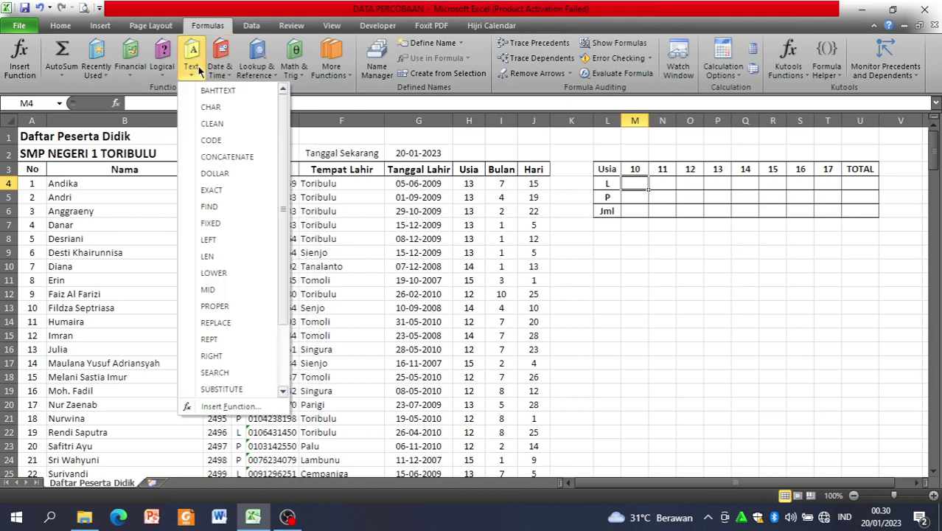
{"action": "left_click", "coordinate": [163, 70]}
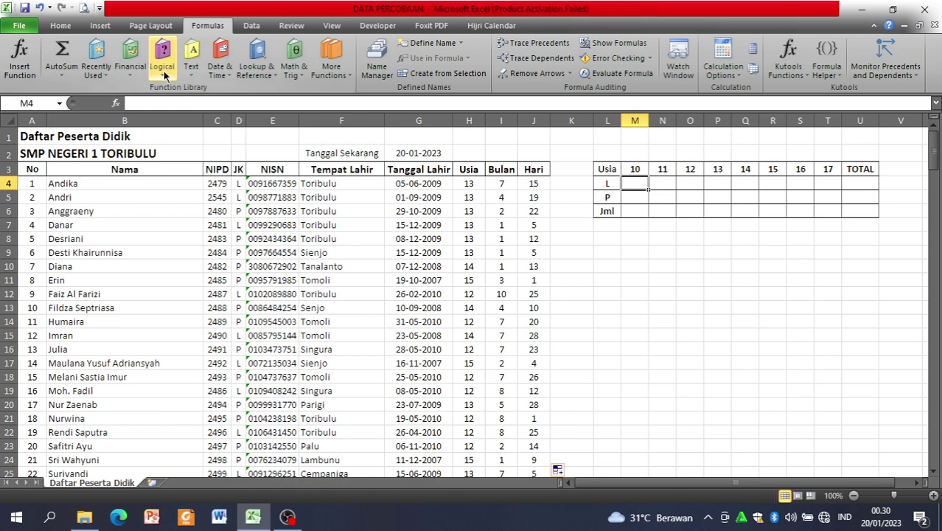
{"action": "left_click", "coordinate": [163, 71]}
{"action": "left_click", "coordinate": [135, 71]}
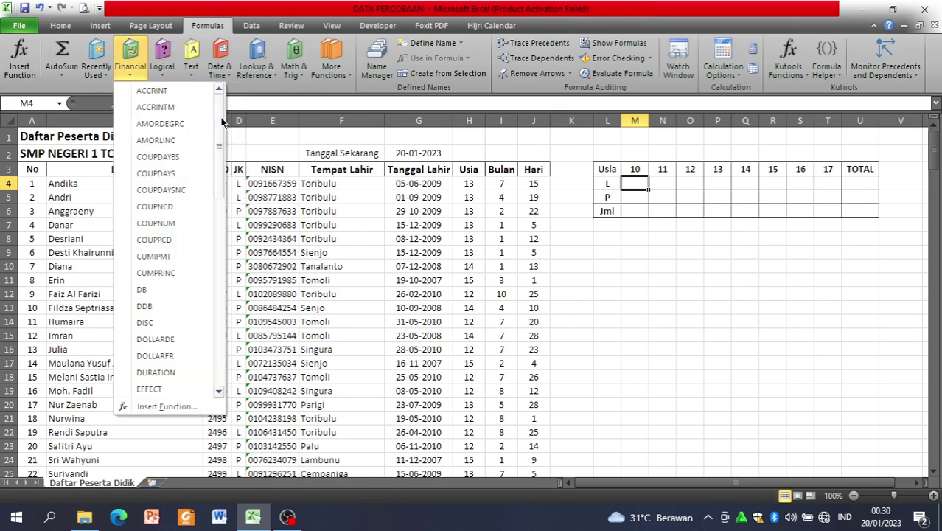
{"action": "left_click_drag", "start_coordinate": [220, 116], "coordinate": [237, 335]}
{"action": "left_click", "coordinate": [430, 263]}
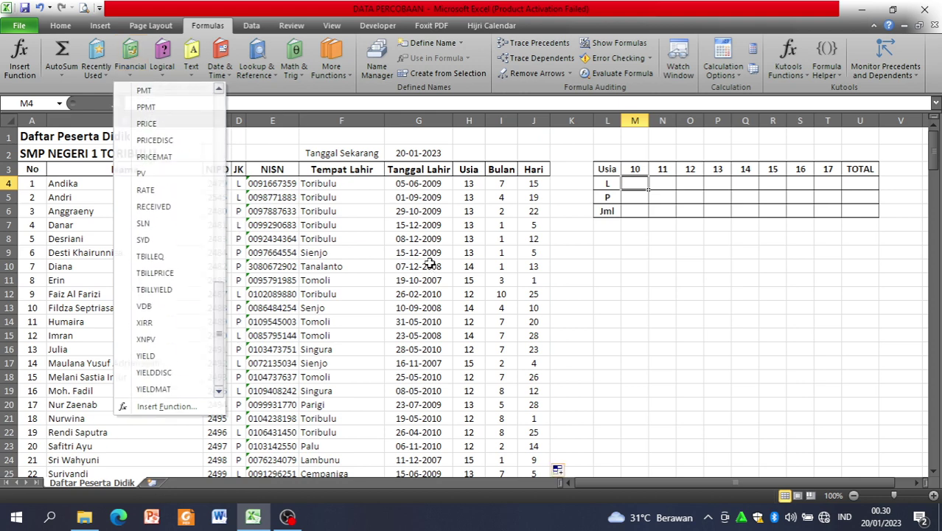
{"action": "left_click", "coordinate": [107, 71]}
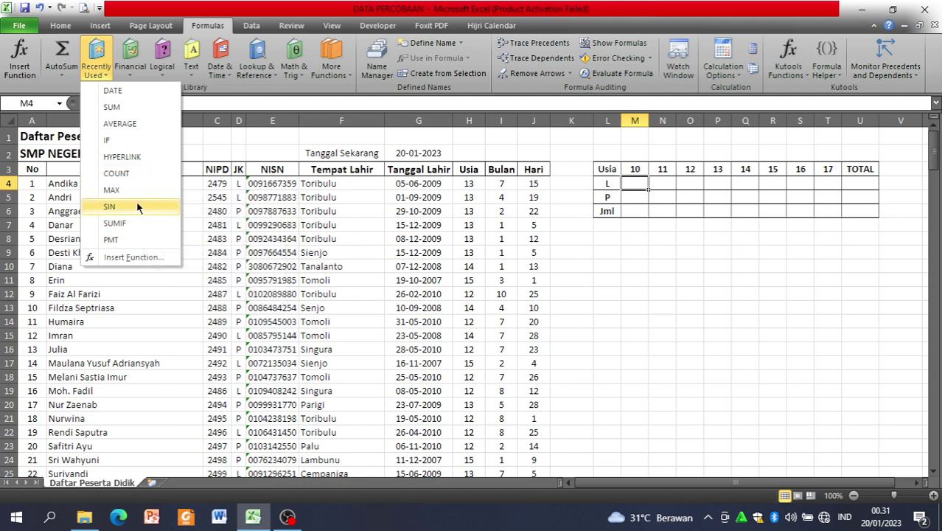
{"action": "left_click", "coordinate": [109, 108]}
{"action": "left_click", "coordinate": [62, 73]}
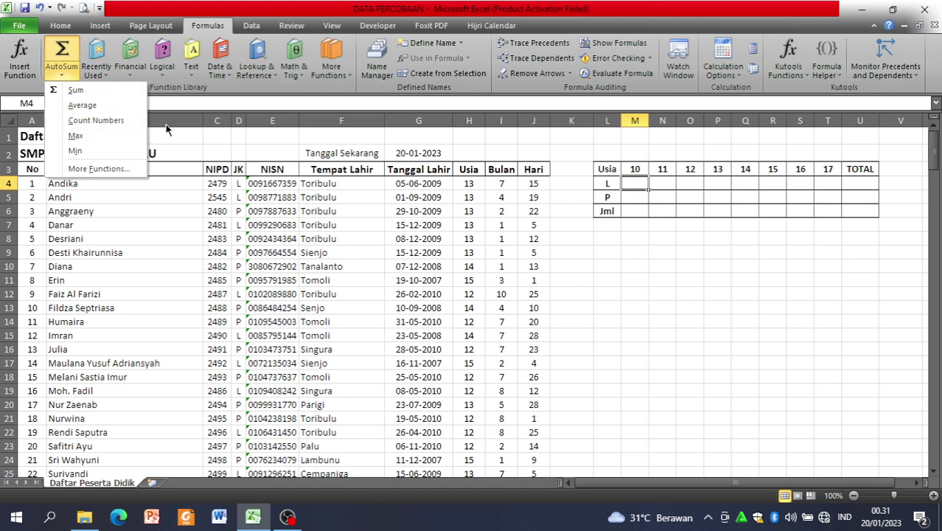
{"action": "left_click", "coordinate": [96, 169]}
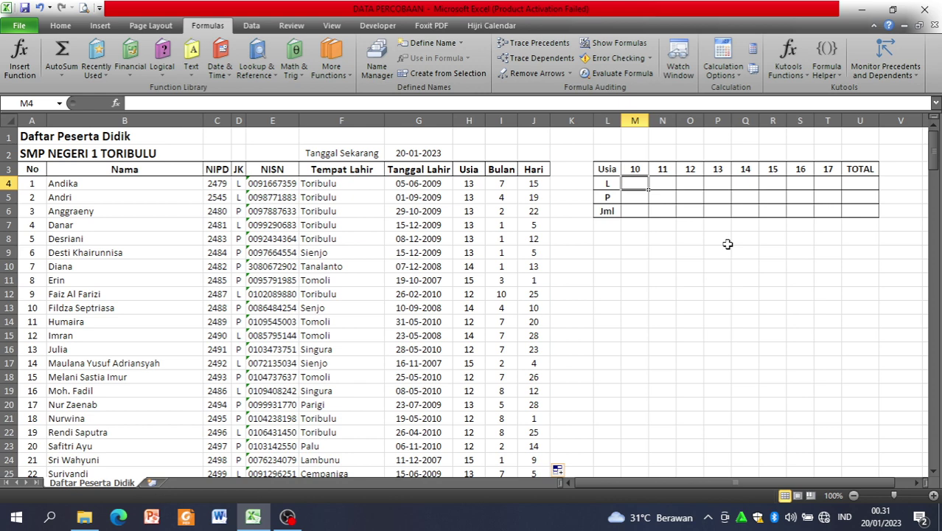
Step: Start a COUNTIFS formula in M4 with the gender range D4:D208 and the criterion "L"
{"action": "type", "text": "=cou"}
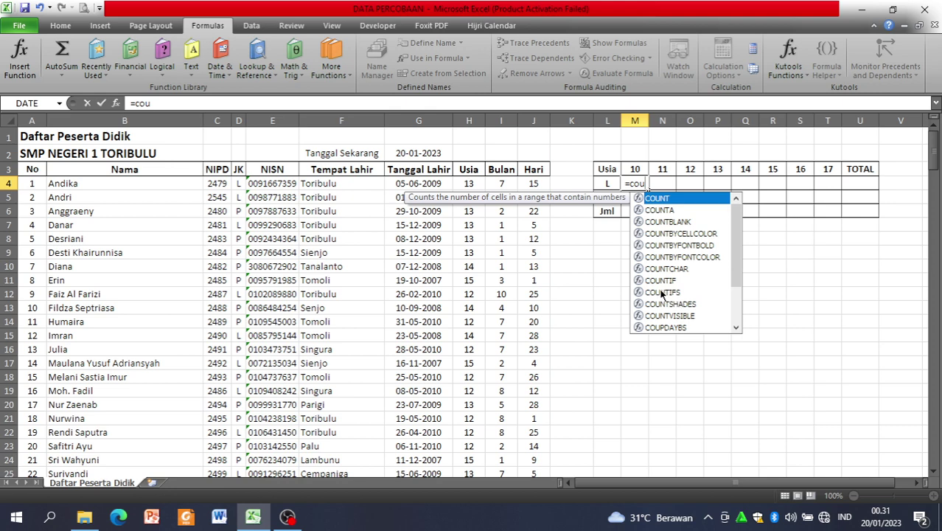
{"action": "double_click", "coordinate": [661, 292]}
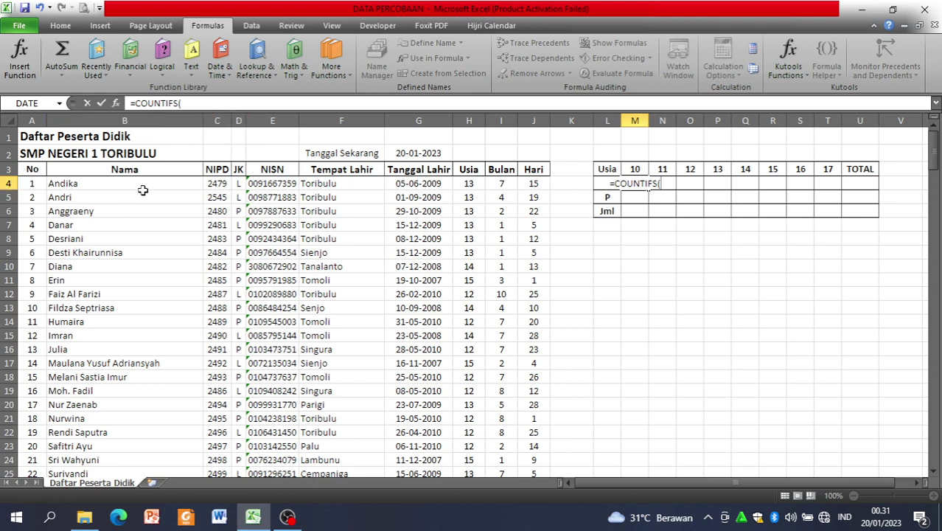
{"action": "left_click_drag", "start_coordinate": [242, 184], "coordinate": [238, 456]}
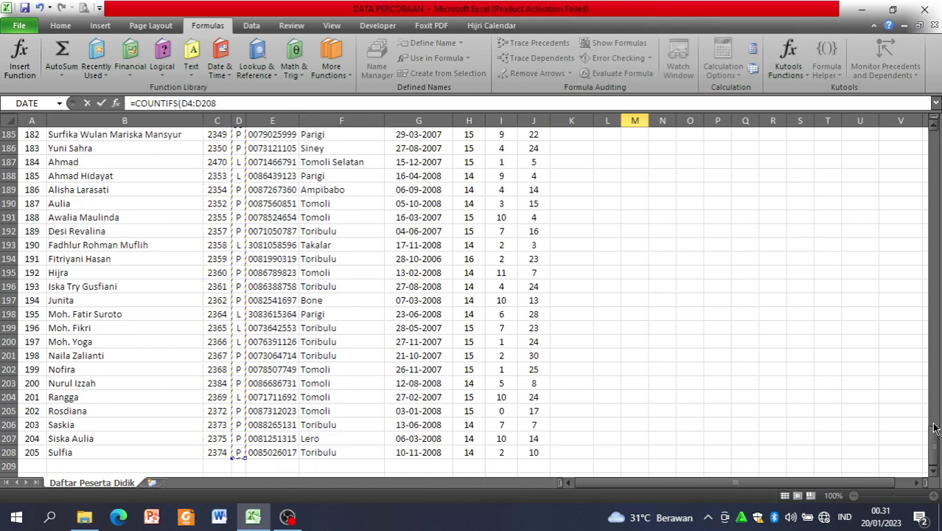
{"action": "left_click_drag", "start_coordinate": [935, 428], "coordinate": [931, 145]}
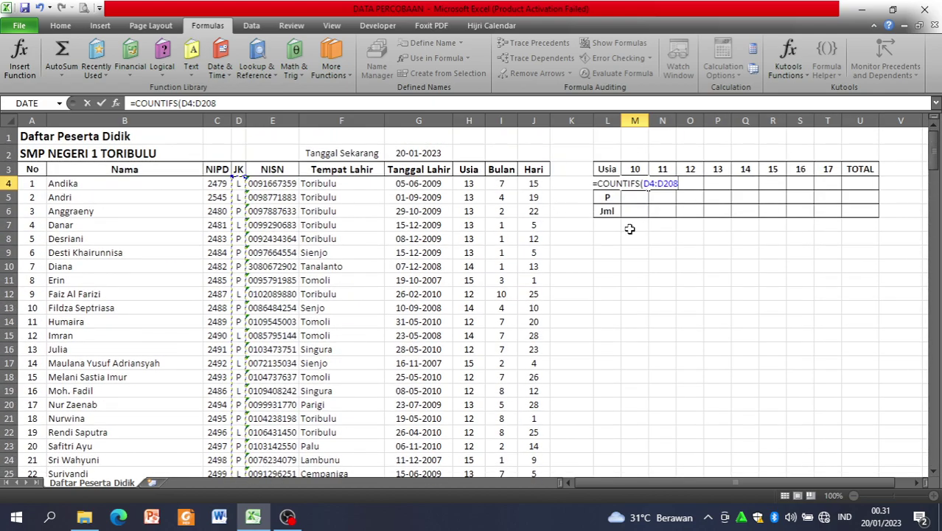
{"action": "type", "text": ";"}
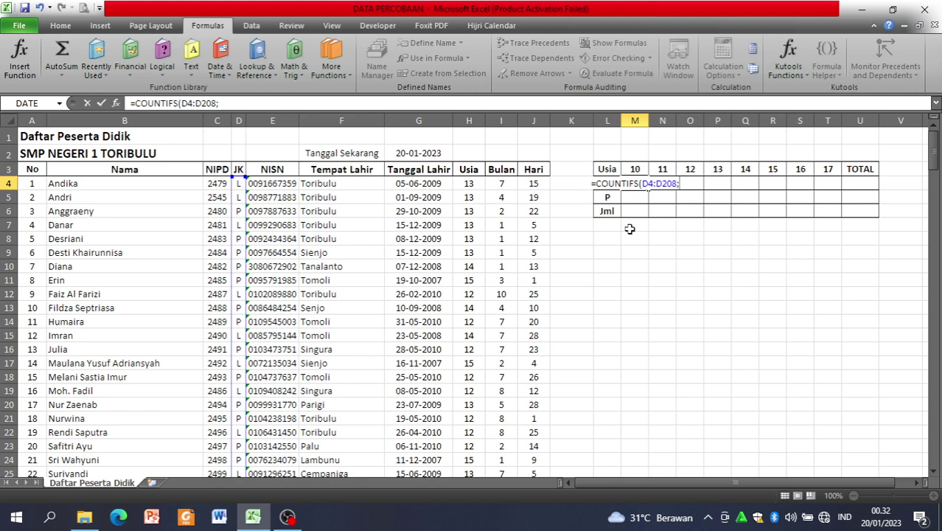
{"action": "type", "text": "\""}
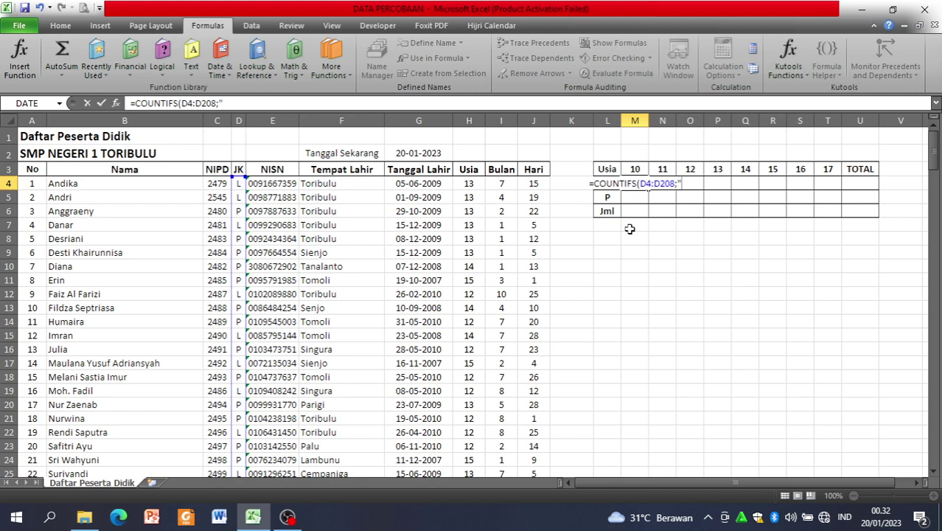
{"action": "type", "text": "L"}
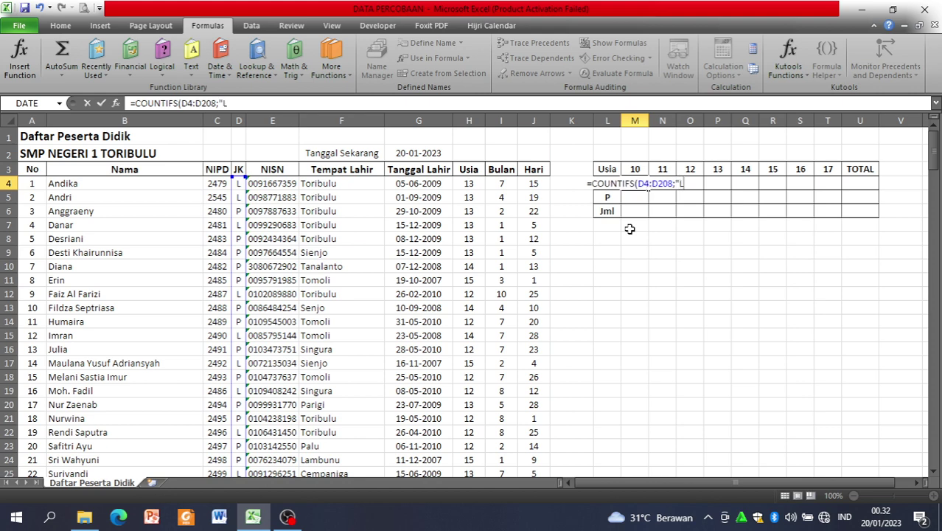
{"action": "type", "text": "\""}
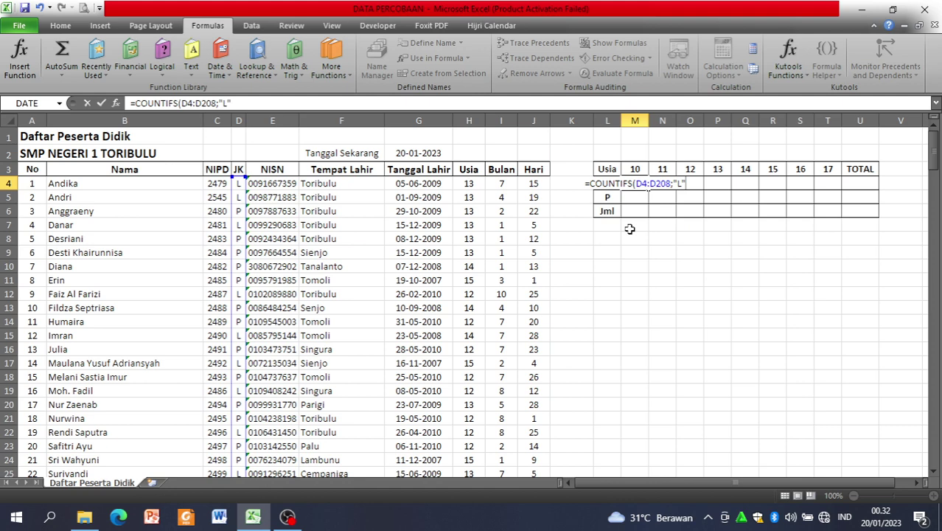
Step: Add the age range H4:H208 with criterion 10 to the M4 COUNTIFS formula, complete it and reselect the cell
{"action": "type", "text": ";"}
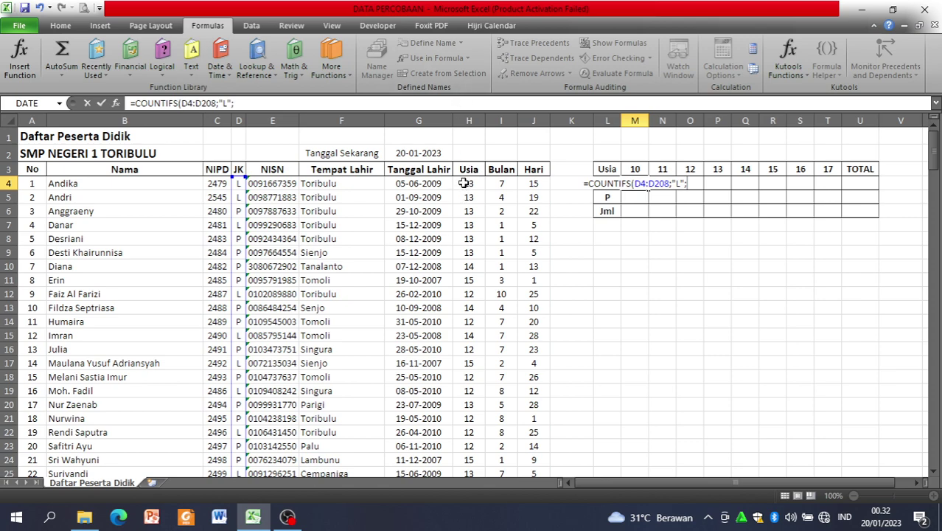
{"action": "left_click_drag", "start_coordinate": [463, 183], "coordinate": [468, 451]}
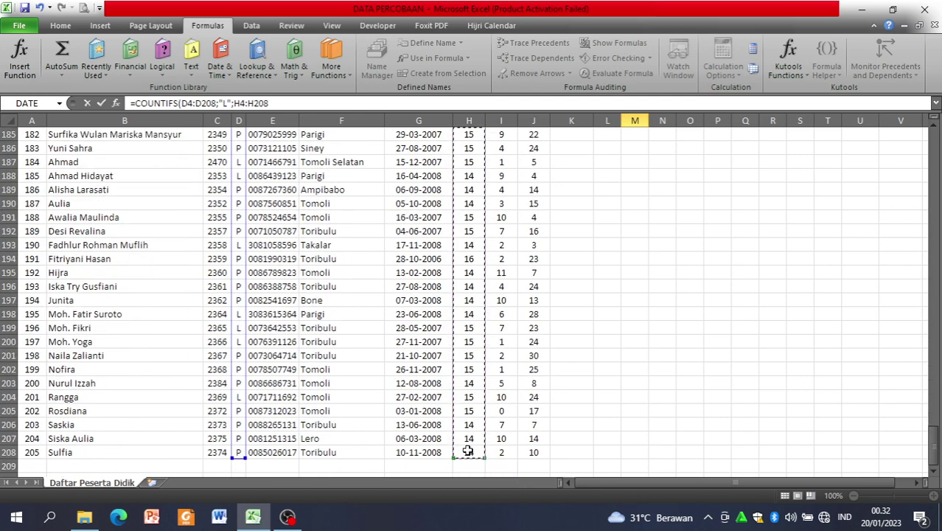
{"action": "type", "text": ";"}
{"action": "left_click_drag", "start_coordinate": [937, 446], "coordinate": [910, 135]}
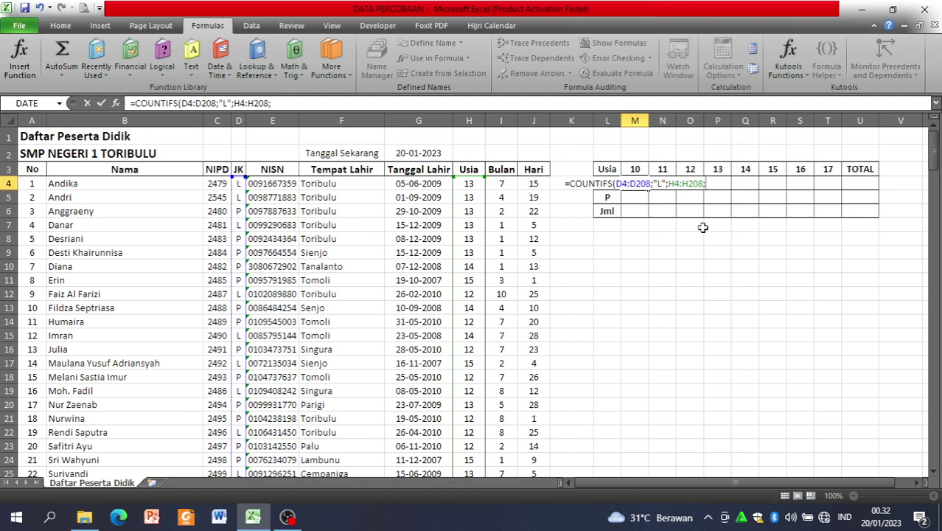
{"action": "type", "text": "10"}
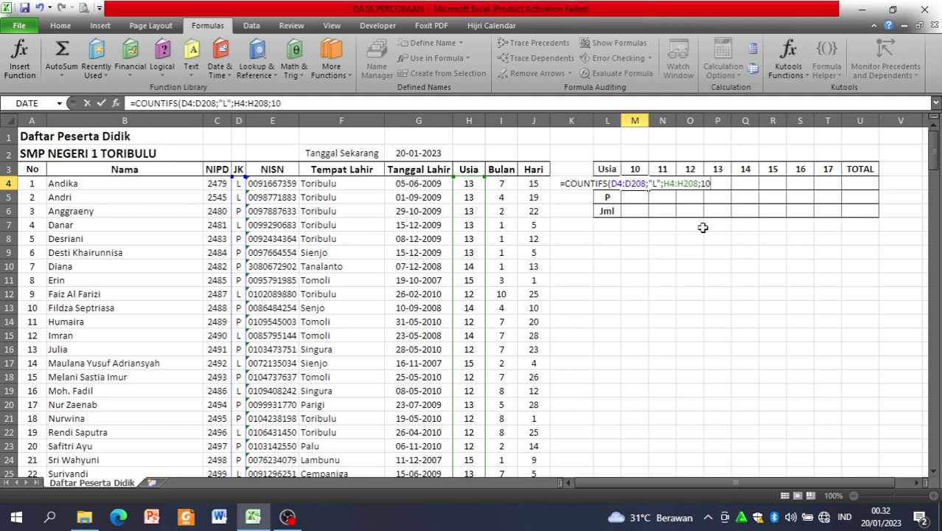
{"action": "key", "text": "Return"}
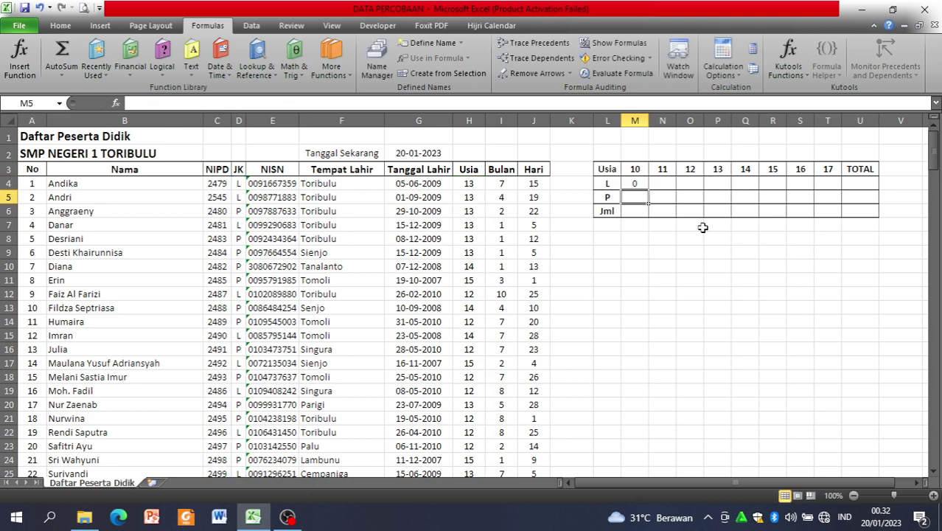
{"action": "key", "text": "Up"}
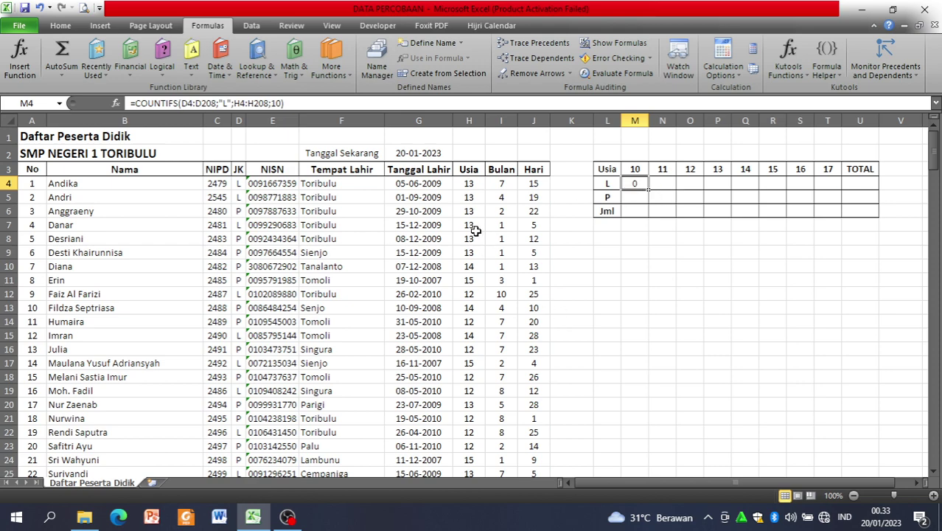
Step: Look over the student age column, turn on filtering for the list and open the Usia column's filter to check which ages occur
{"action": "scroll", "coordinate": [476, 231], "scroll_direction": "down", "scroll_amount": 5}
{"action": "scroll", "coordinate": [477, 231], "scroll_direction": "down", "scroll_amount": 6}
{"action": "scroll", "coordinate": [477, 230], "scroll_direction": "up", "scroll_amount": 11}
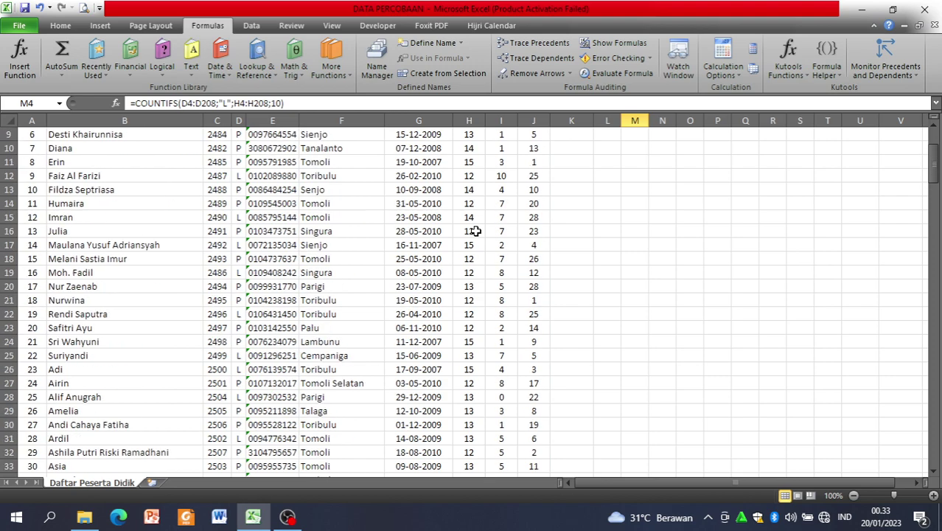
{"action": "left_click", "coordinate": [471, 184]}
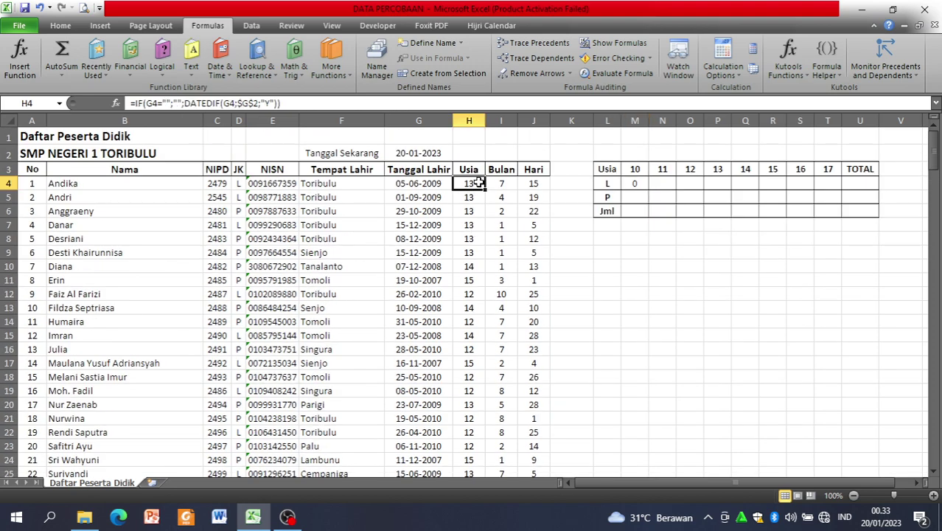
{"action": "left_click", "coordinate": [61, 25]}
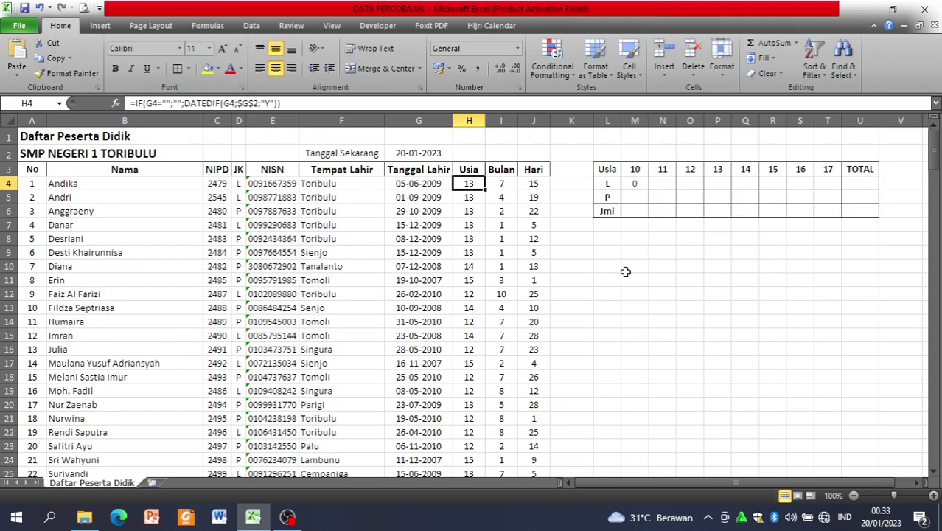
{"action": "left_click", "coordinate": [818, 71]}
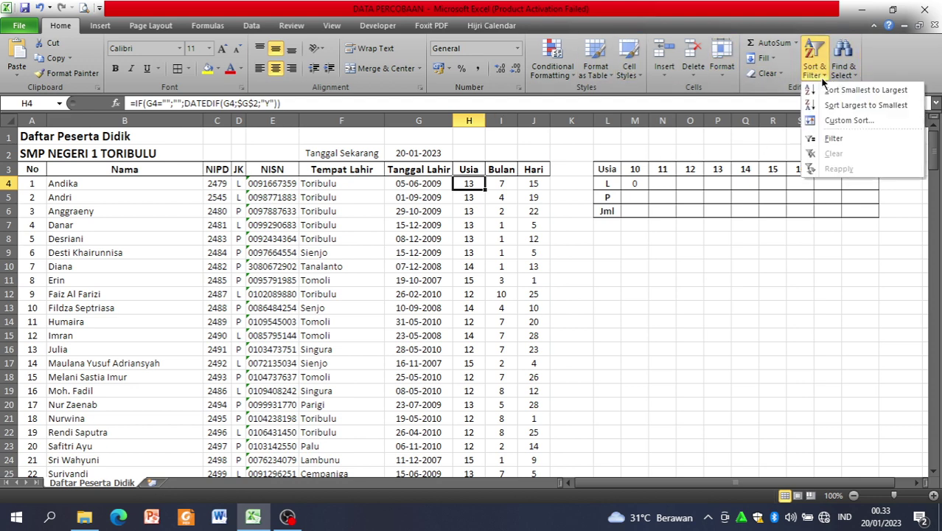
{"action": "left_click", "coordinate": [831, 139]}
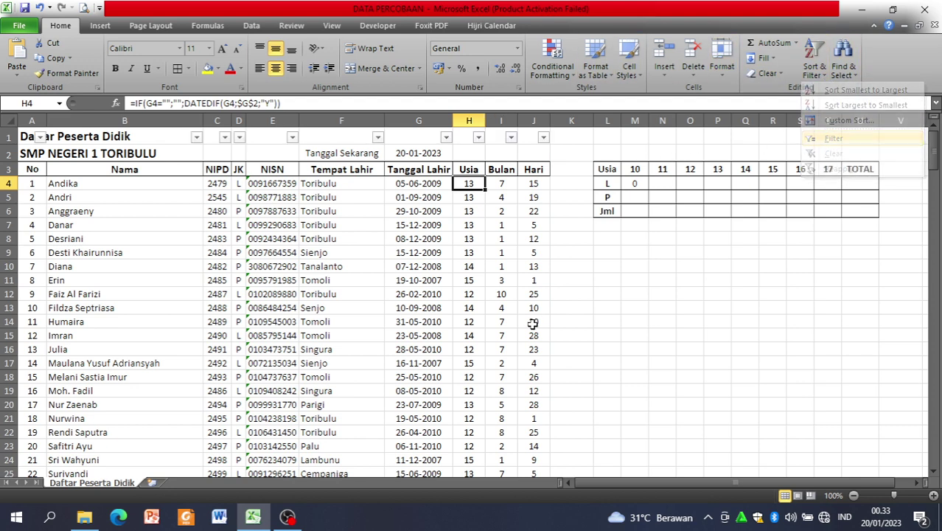
{"action": "left_click", "coordinate": [480, 138]}
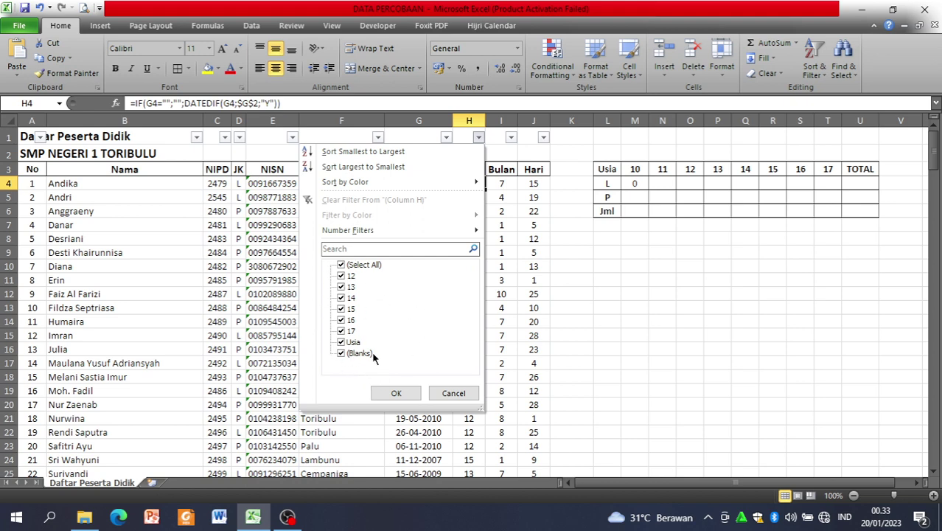
Step: Close the Usia filter list without filtering and turn off filtering for the student list
{"action": "left_click", "coordinate": [453, 393]}
{"action": "left_click", "coordinate": [830, 74]}
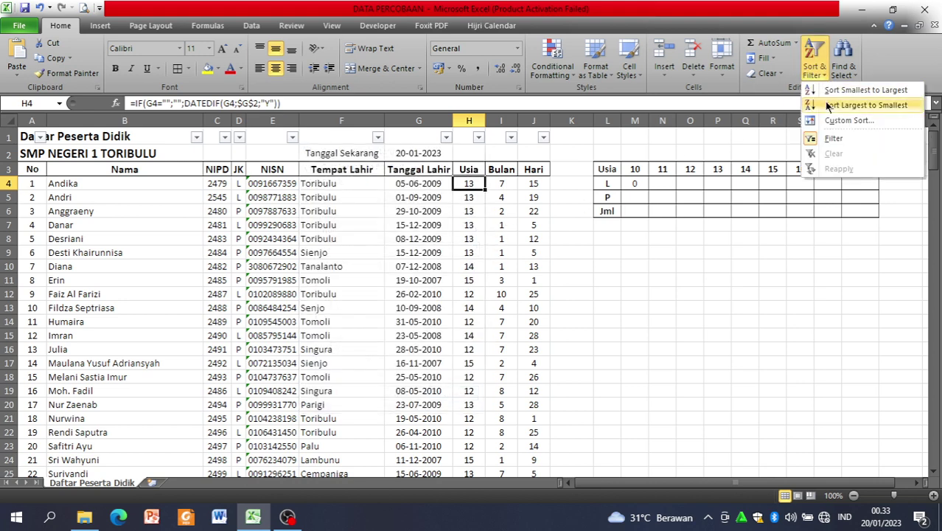
{"action": "left_click", "coordinate": [832, 140]}
{"action": "left_click", "coordinate": [690, 348]}
{"action": "left_click", "coordinate": [483, 188]}
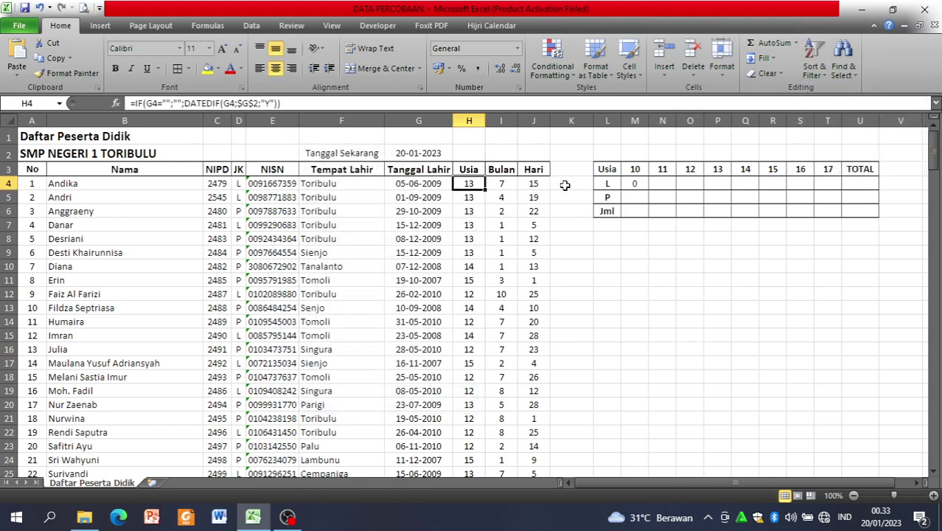
Step: Make both ranges in the M4 COUNTIFS formula absolute, as $D$4:$D$208 and $H$4:$H$208
{"action": "left_click", "coordinate": [635, 184]}
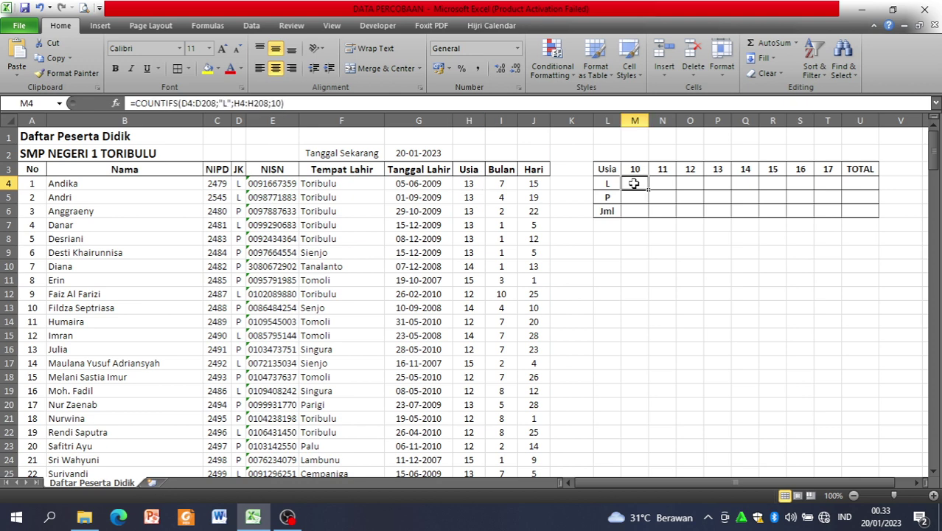
{"action": "left_click", "coordinate": [454, 101]}
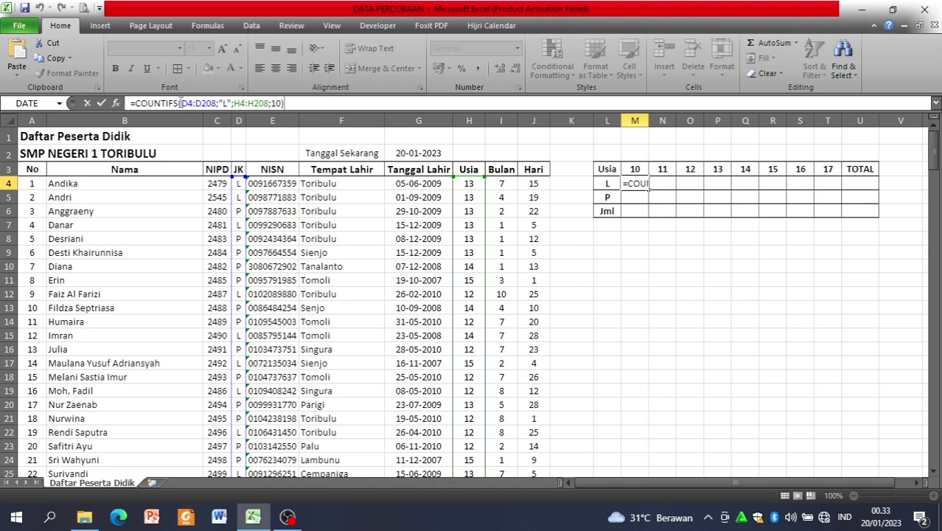
{"action": "left_click_drag", "start_coordinate": [181, 103], "coordinate": [209, 104]}
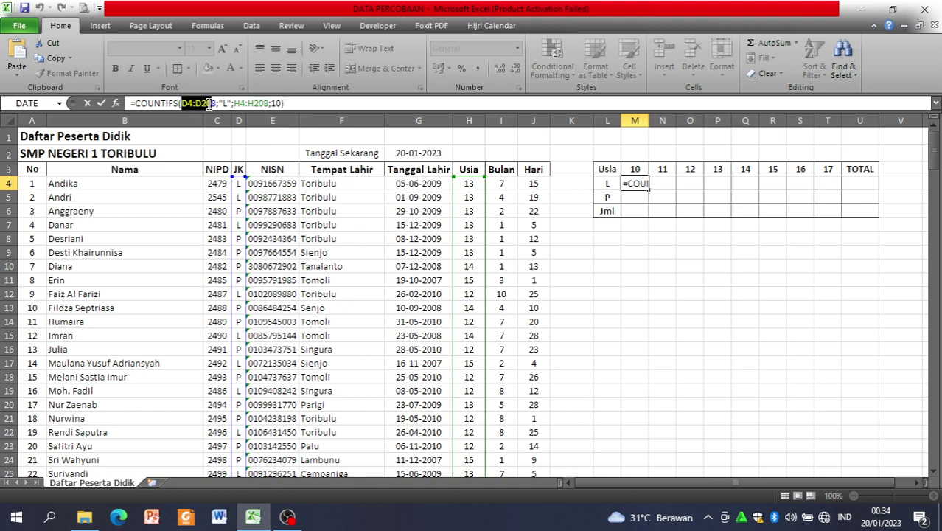
{"action": "key", "text": "F4"}
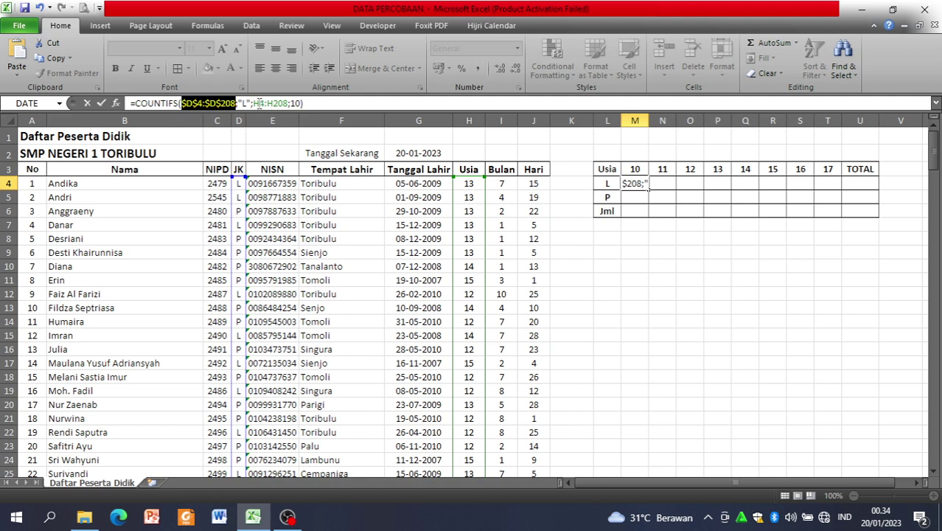
{"action": "left_click_drag", "start_coordinate": [258, 103], "coordinate": [281, 104]}
{"action": "key", "text": "F4"}
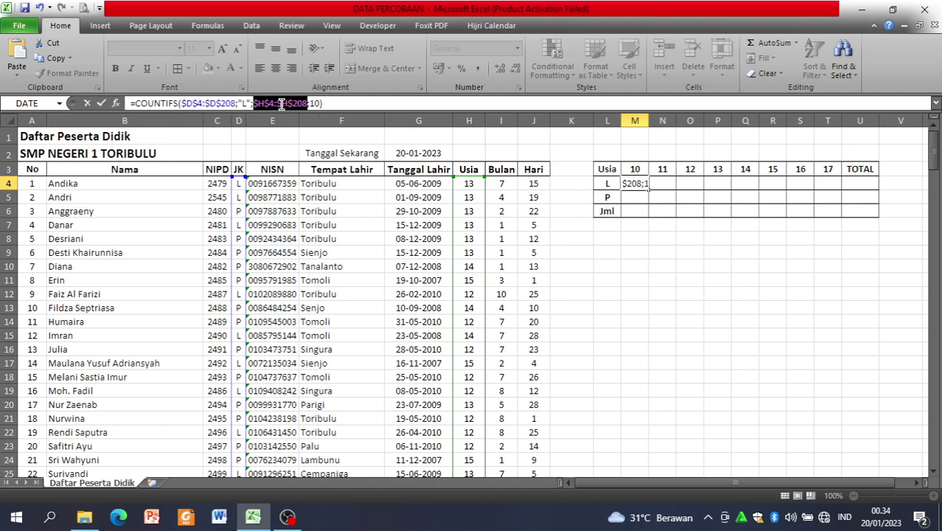
{"action": "left_click", "coordinate": [340, 102]}
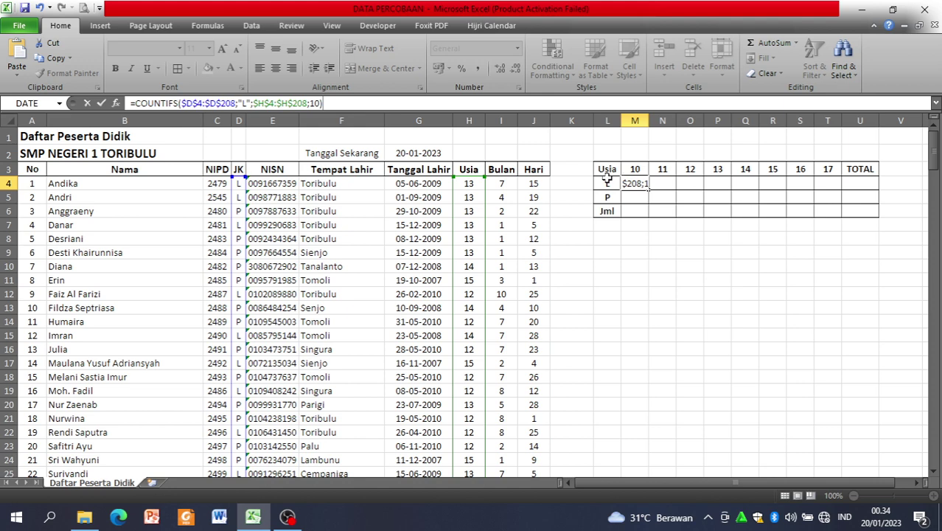
Step: Try replacing the "L" criterion in the M4 formula with a reference to L4, and undo it
{"action": "double_click", "coordinate": [247, 104]}
{"action": "left_click", "coordinate": [604, 181]}
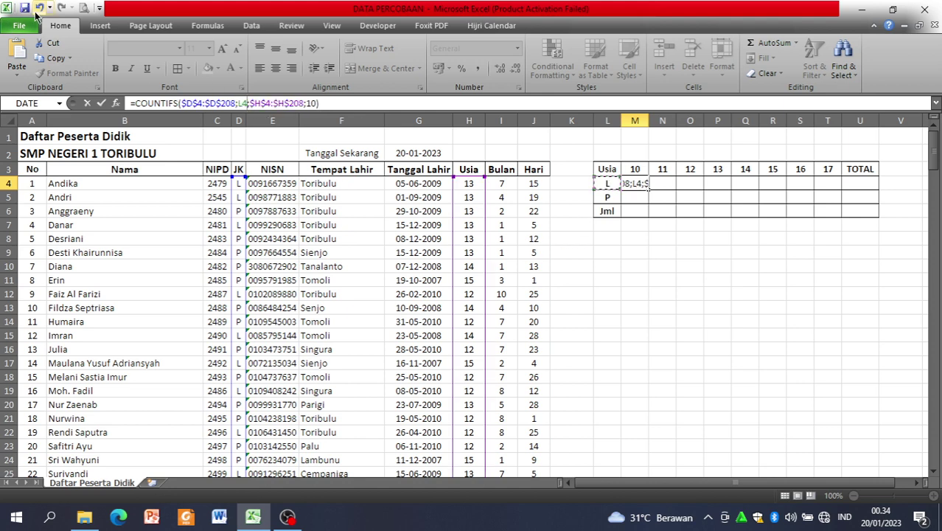
{"action": "left_click", "coordinate": [39, 8]}
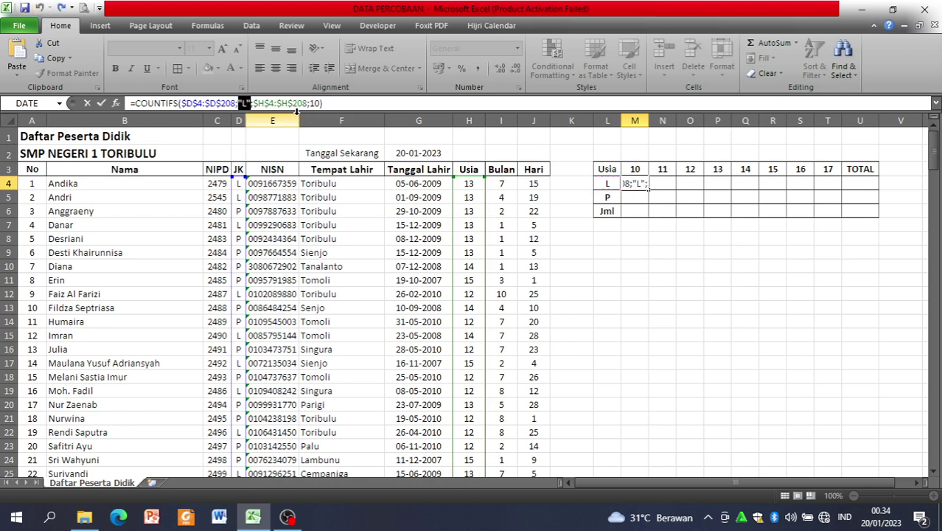
{"action": "left_click", "coordinate": [364, 97]}
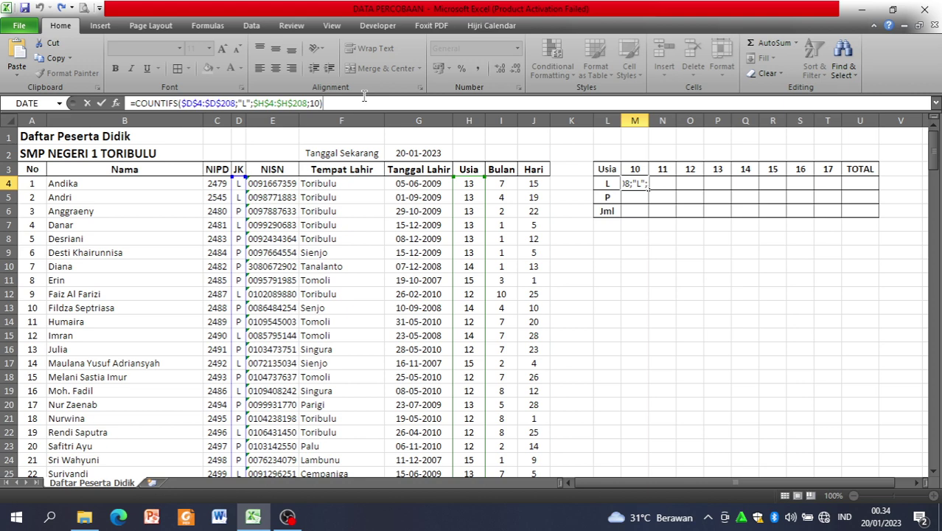
Step: Replace the age criterion 10 in the M4 formula with a reference to M3, complete it and reselect the cell
{"action": "double_click", "coordinate": [314, 102]}
{"action": "left_click", "coordinate": [635, 169]}
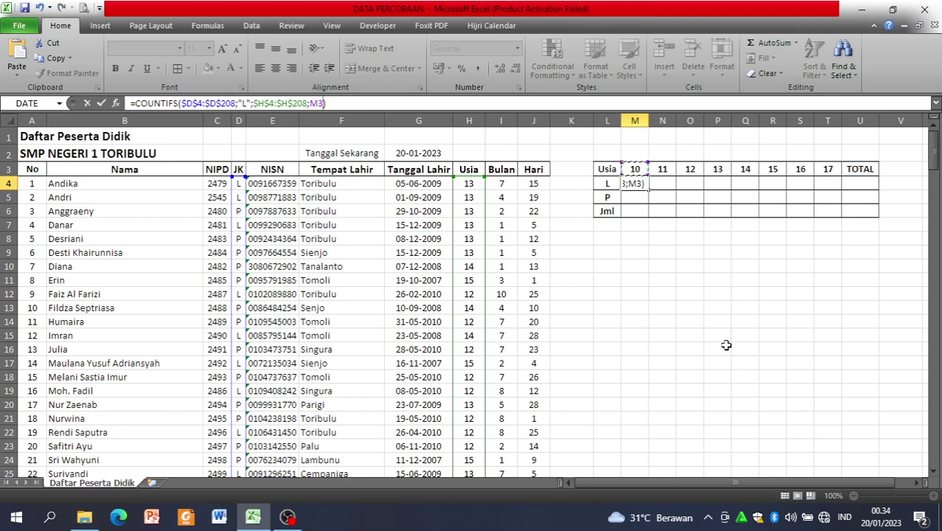
{"action": "key", "text": "Return"}
{"action": "left_click", "coordinate": [630, 183]}
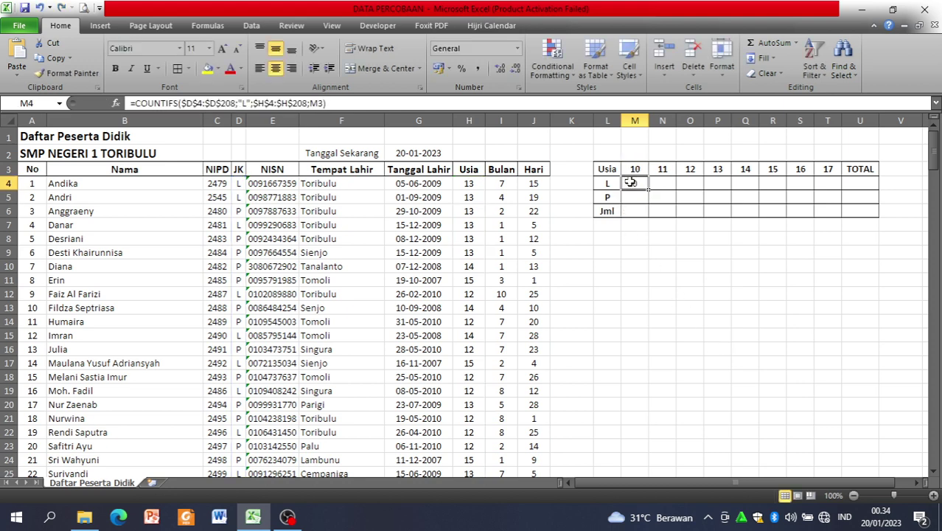
Step: Review the M4 COUNTIFS formula against the age header in M3 and the gender label in L4
{"action": "left_click", "coordinate": [634, 168]}
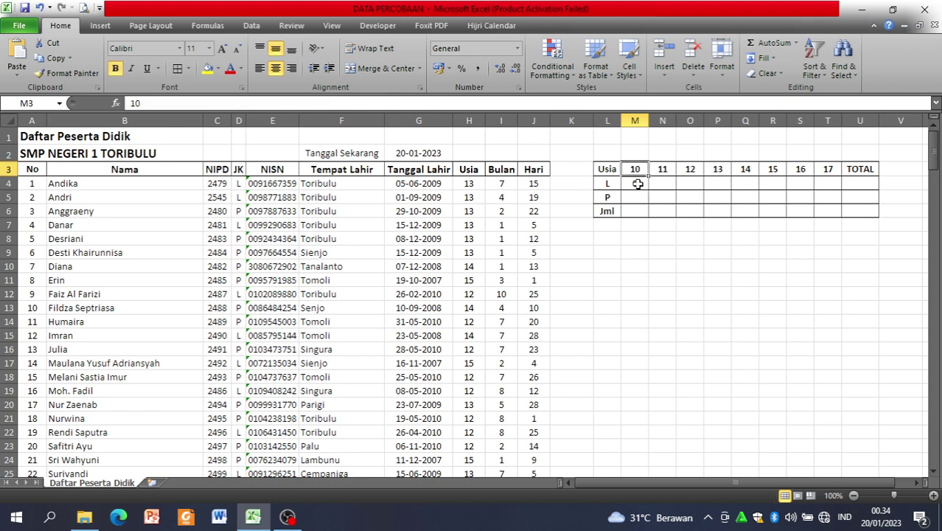
{"action": "left_click", "coordinate": [637, 185]}
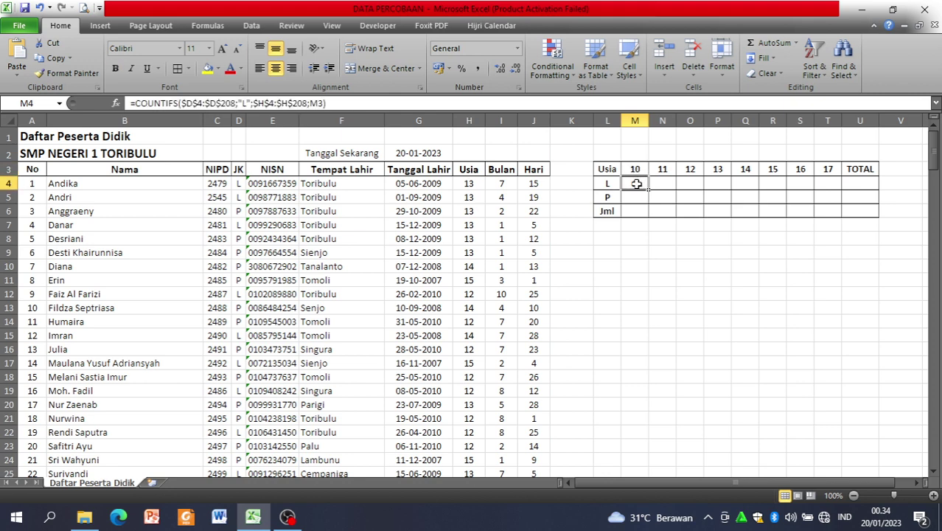
{"action": "left_click", "coordinate": [603, 186]}
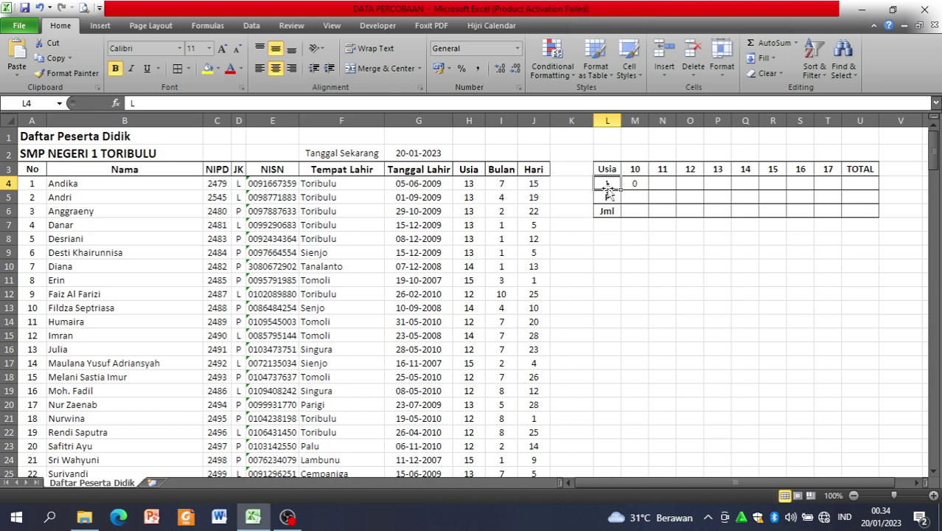
{"action": "left_click", "coordinate": [635, 183]}
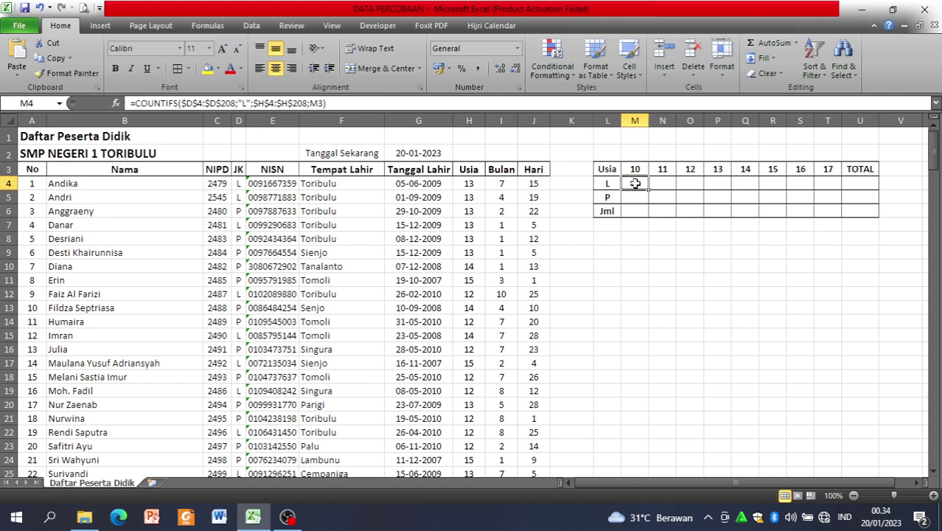
{"action": "left_click", "coordinate": [586, 103]}
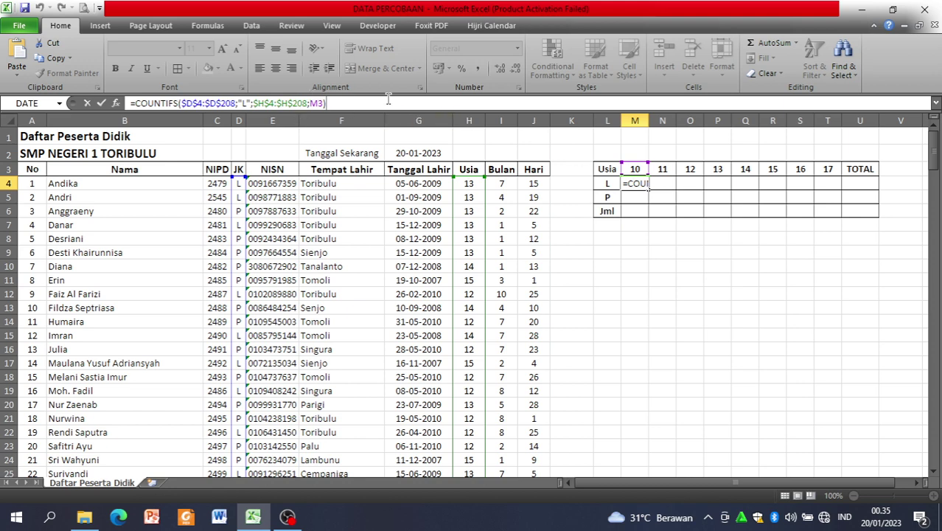
{"action": "key", "text": "Return"}
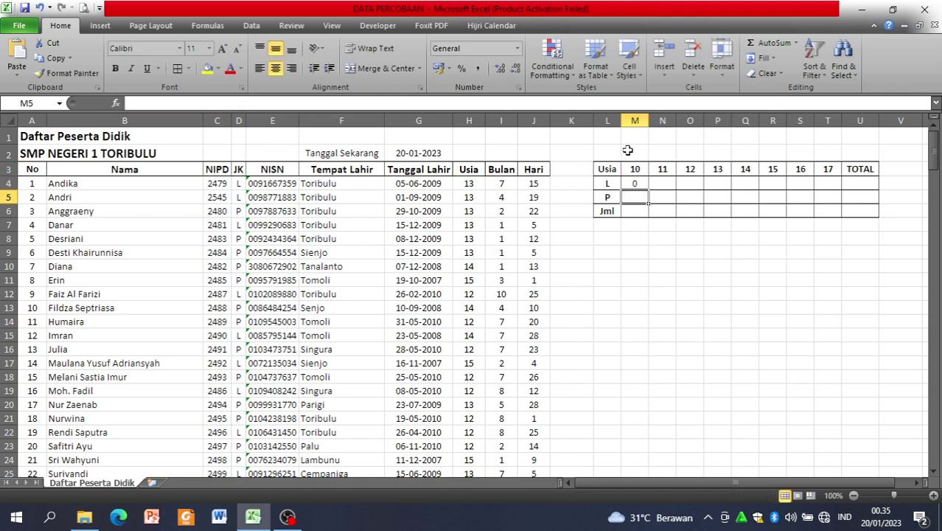
Step: Copy the full text of the M4 COUNTIFS formula into M5
{"action": "left_click", "coordinate": [636, 185]}
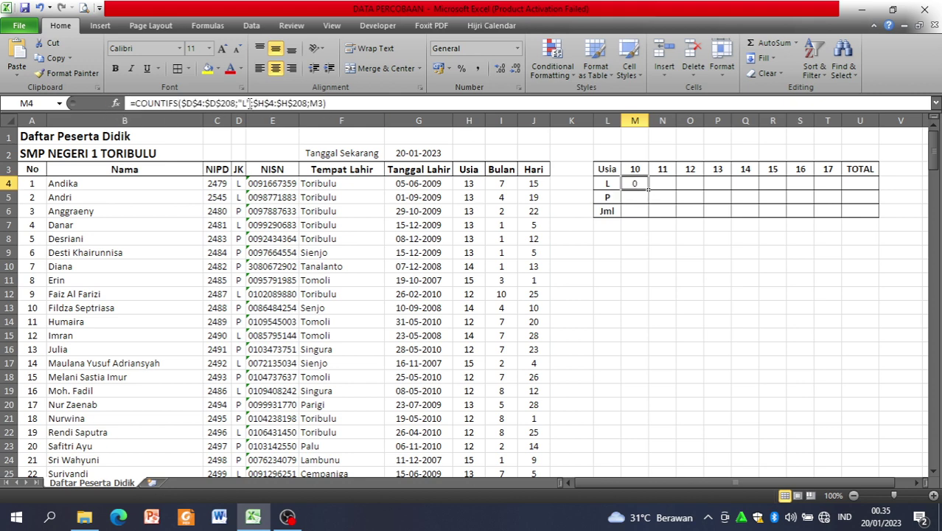
{"action": "left_click_drag", "start_coordinate": [130, 104], "coordinate": [360, 103]}
{"action": "key", "text": "ctrl+c"}
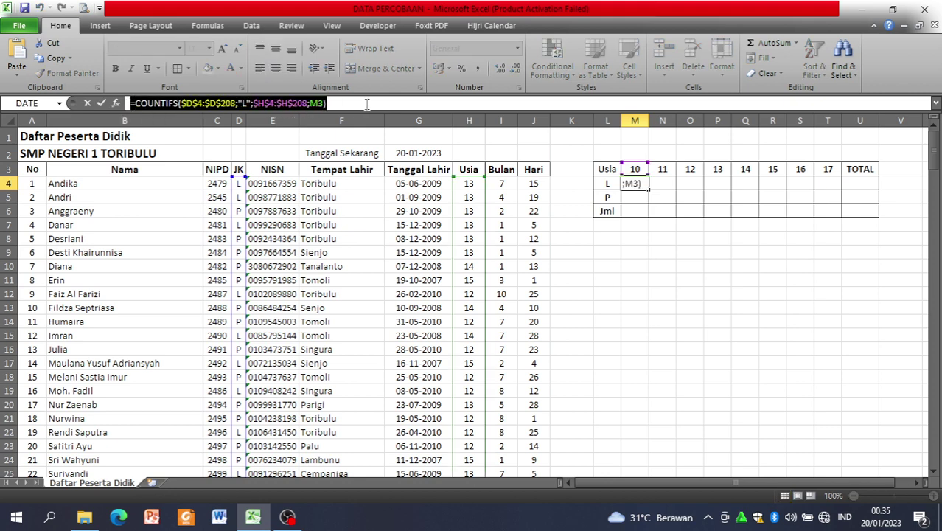
{"action": "key", "text": "Return"}
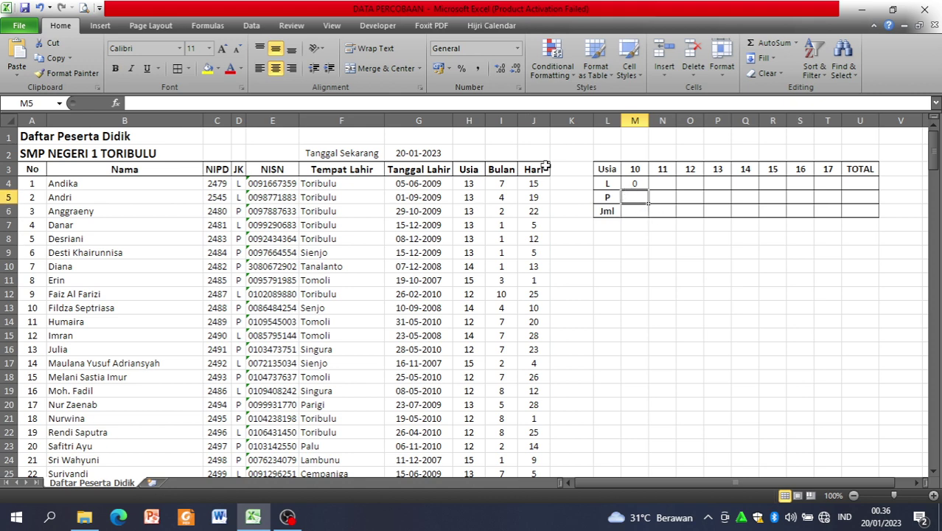
{"action": "left_click", "coordinate": [283, 103]}
{"action": "key", "text": "ctrl+v"}
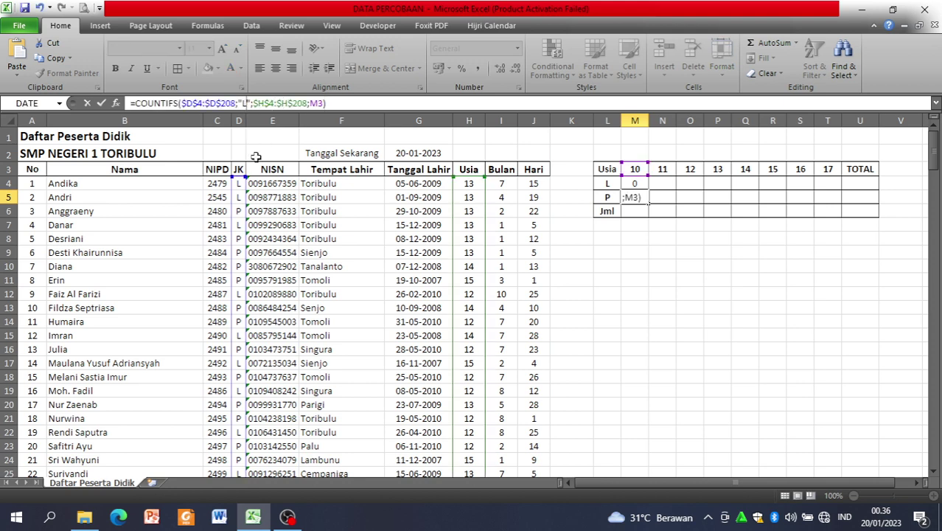
Step: Change the gender criterion in the M5 formula to "P" and complete the formula
{"action": "key", "text": "Left"}
{"action": "key", "text": "Left"}
{"action": "key", "text": "Left"}
{"action": "key", "text": "Left"}
{"action": "key", "text": "Left"}
{"action": "key", "text": "Left"}
{"action": "key", "text": "Left"}
{"action": "key", "text": "Left"}
{"action": "key", "text": "Left"}
{"action": "key", "text": "Left"}
{"action": "key", "text": "Left"}
{"action": "key", "text": "Left"}
{"action": "key", "text": "Left"}
{"action": "key", "text": "Left"}
{"action": "key", "text": "Left"}
{"action": "key", "text": "Left"}
{"action": "key", "text": "Left"}
{"action": "key", "text": "BackSpace"}
{"action": "type", "text": "P"}
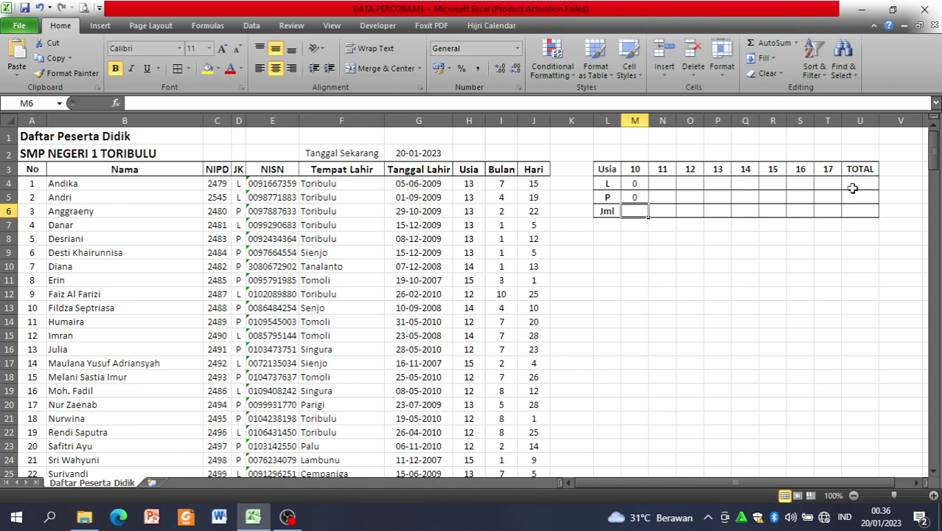
Step: Add the sum of M4:M5 to the Jml cell M6 by selecting M4:M6 and using AutoSum
{"action": "left_click", "coordinate": [633, 184]}
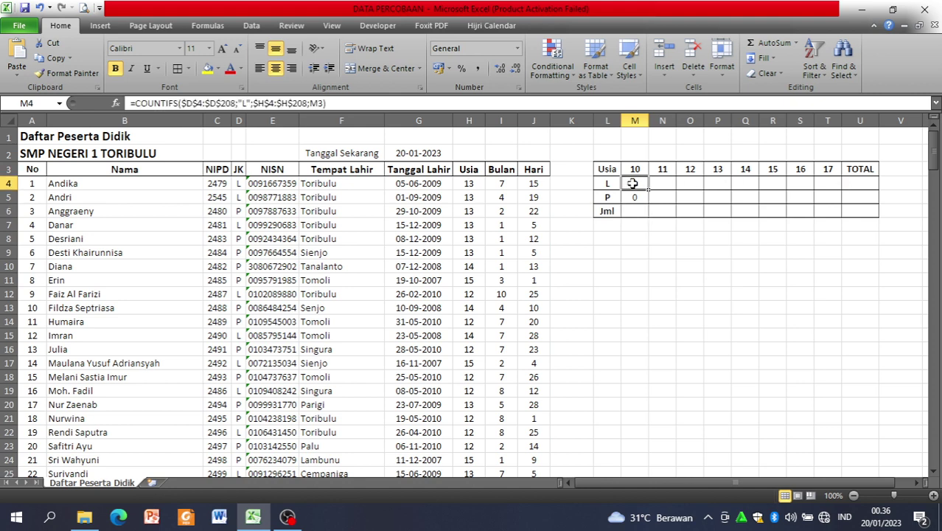
{"action": "left_click_drag", "start_coordinate": [633, 183], "coordinate": [639, 223]}
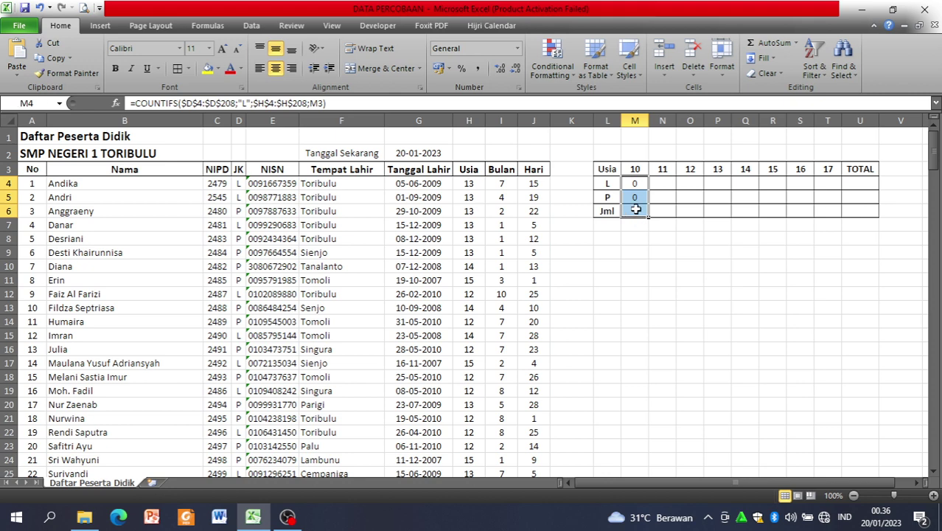
{"action": "left_click", "coordinate": [636, 214]}
{"action": "left_click_drag", "start_coordinate": [636, 184], "coordinate": [635, 209]}
{"action": "key", "text": "ctrl+d"}
Step: Enter the formula =SUM(M4;M5) in the Jml cell M6 in place of the existing one
{"action": "left_click", "coordinate": [632, 211]}
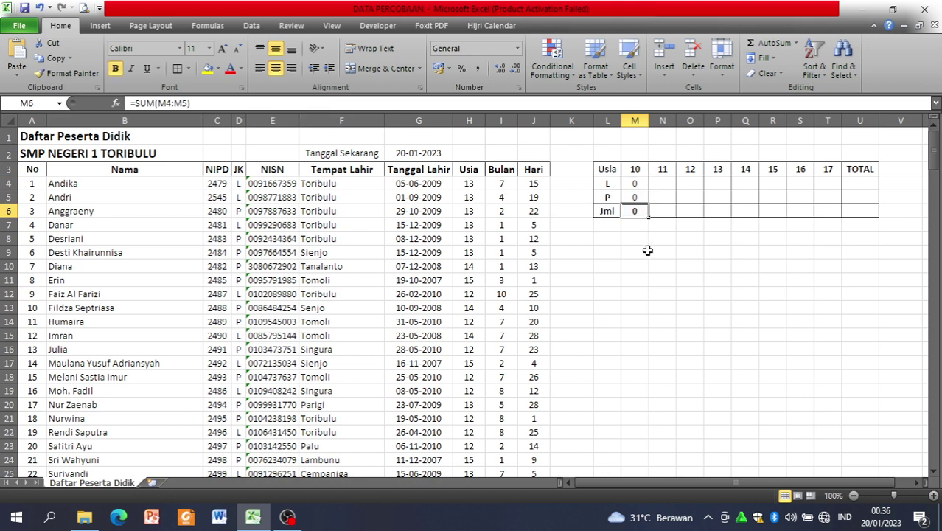
{"action": "type", "text": "="}
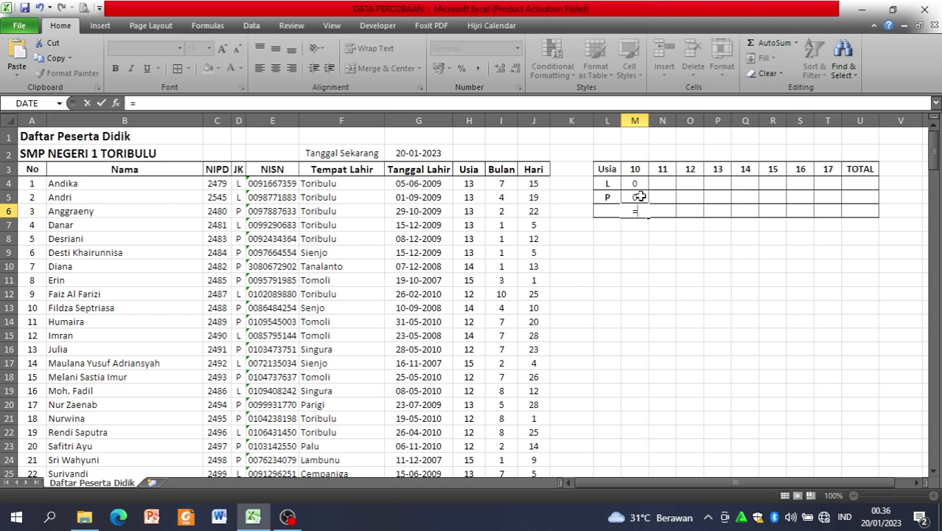
{"action": "type", "text": "su"}
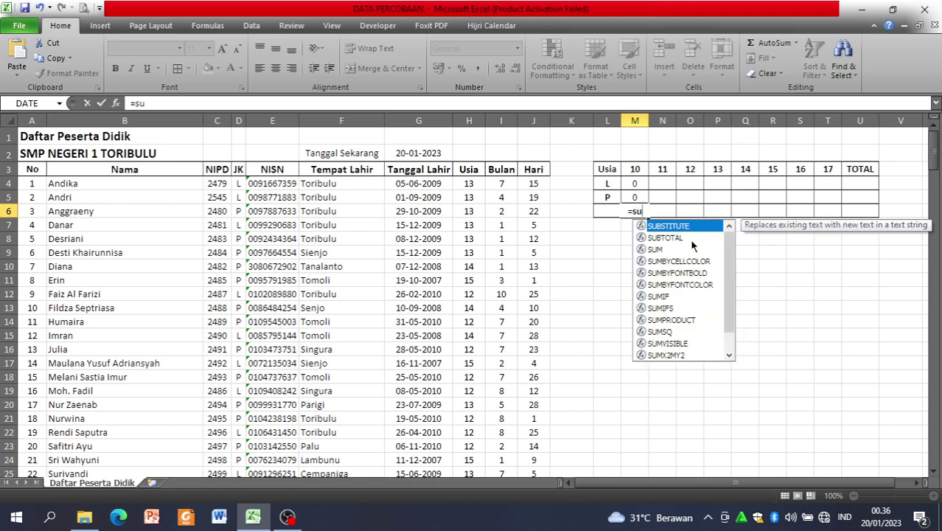
{"action": "double_click", "coordinate": [655, 250]}
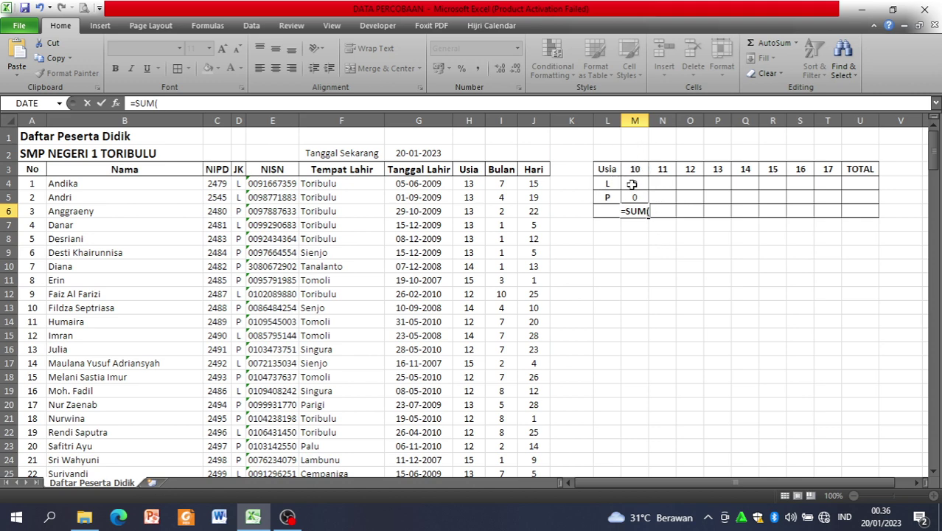
{"action": "left_click", "coordinate": [632, 184]}
{"action": "type", "text": ";"}
{"action": "left_click", "coordinate": [635, 196]}
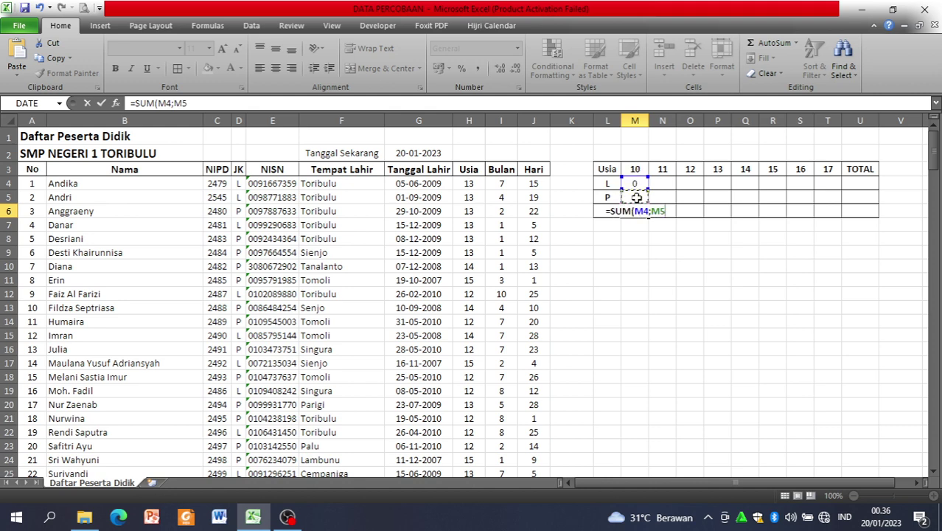
{"action": "type", "text": ")"}
{"action": "key", "text": "Return"}
{"action": "left_click", "coordinate": [690, 271]}
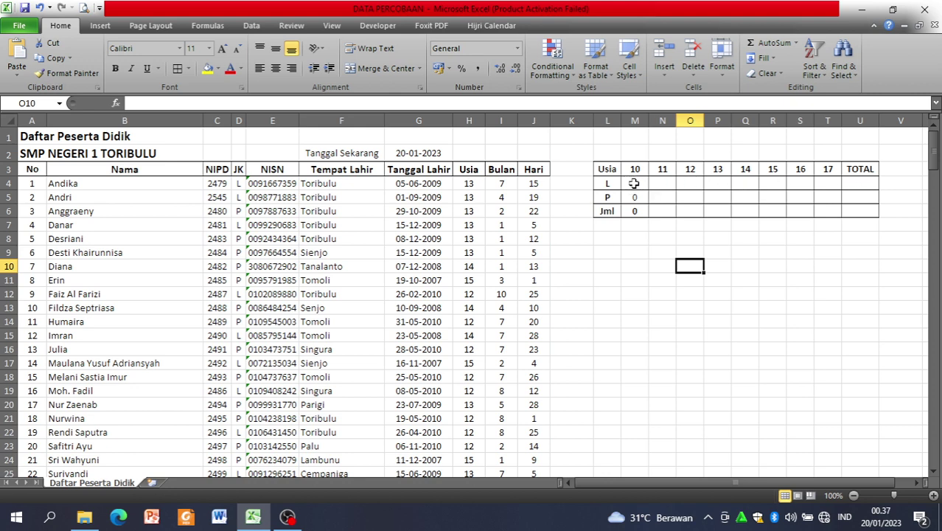
Step: Total the L row M4:T4 in the TOTAL cell U4 with AutoSum and select U4 to check its formula
{"action": "left_click", "coordinate": [862, 184]}
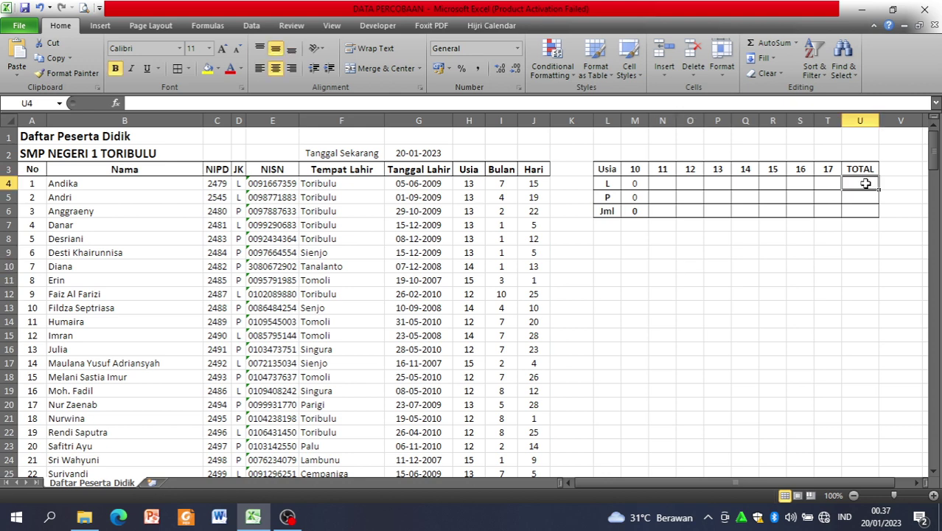
{"action": "left_click", "coordinate": [634, 184]}
{"action": "left_click", "coordinate": [852, 185]}
{"action": "left_click_drag", "start_coordinate": [634, 185], "coordinate": [859, 181]}
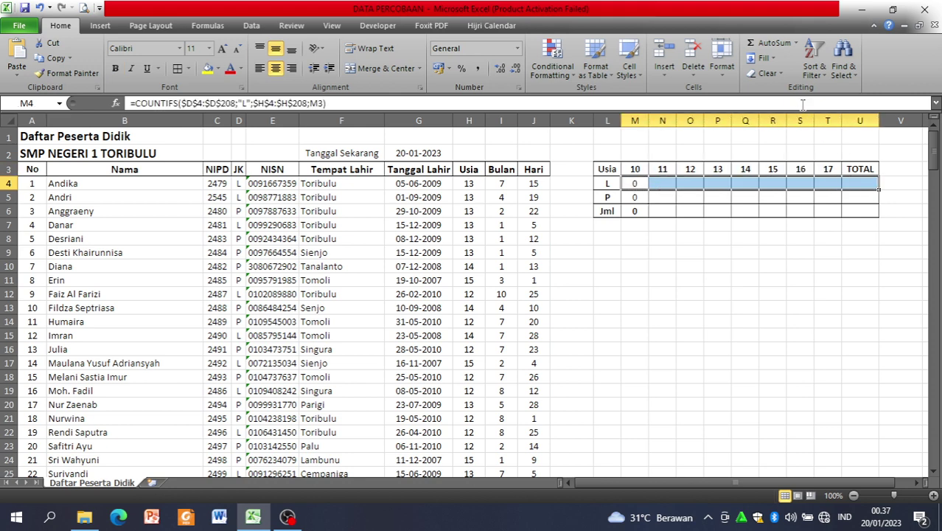
{"action": "left_click", "coordinate": [767, 44]}
{"action": "left_click", "coordinate": [867, 262]}
{"action": "left_click", "coordinate": [859, 182]}
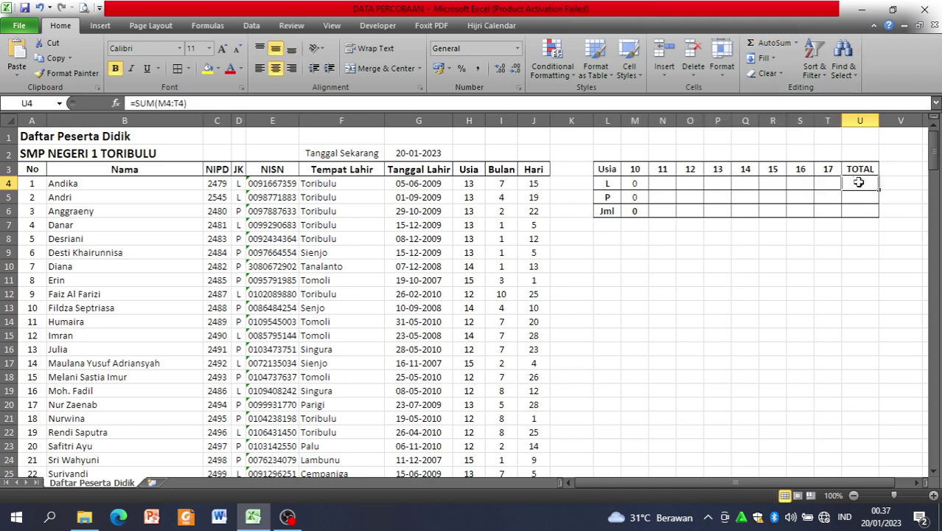
Step: Replace the TOTAL formula in U4 with =SUM(M4;N4;O4;P4;Q4;R4;S4;T4)
{"action": "left_click", "coordinate": [634, 212]}
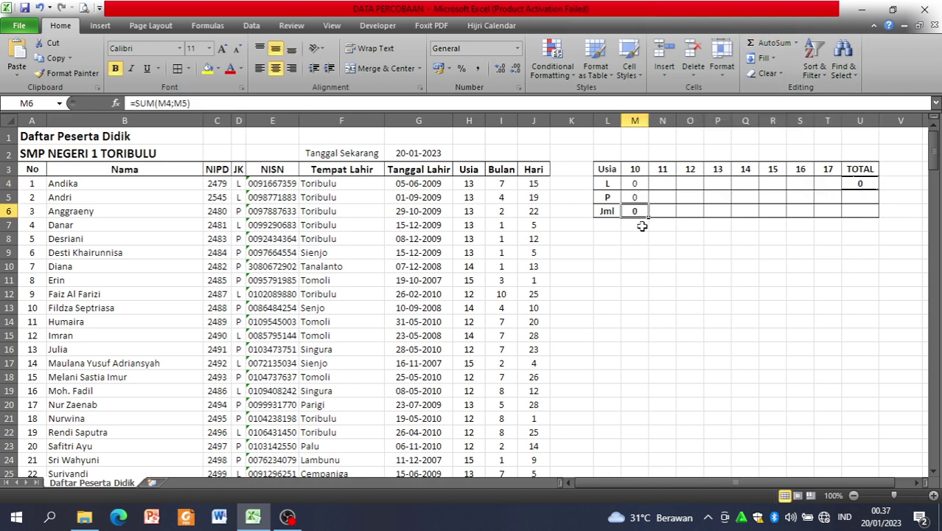
{"action": "left_click", "coordinate": [654, 283]}
{"action": "left_click", "coordinate": [859, 183]}
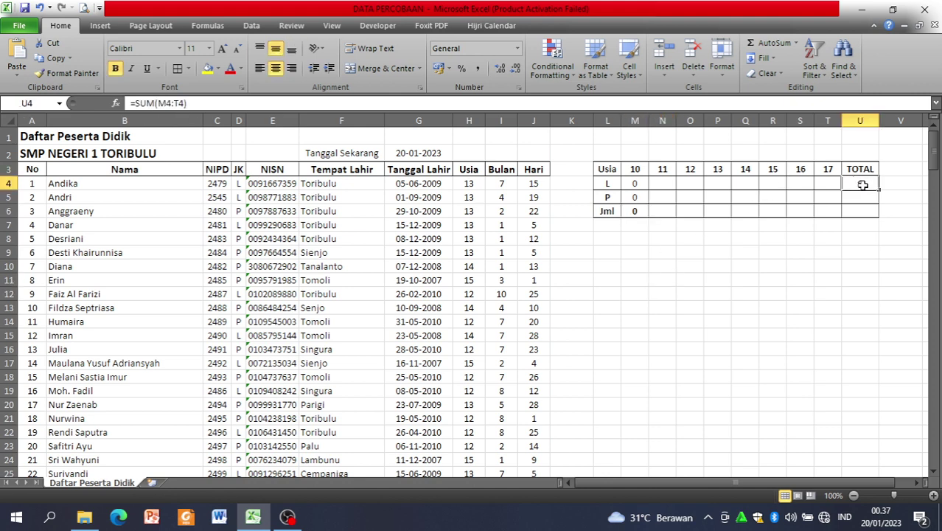
{"action": "type", "text": "="}
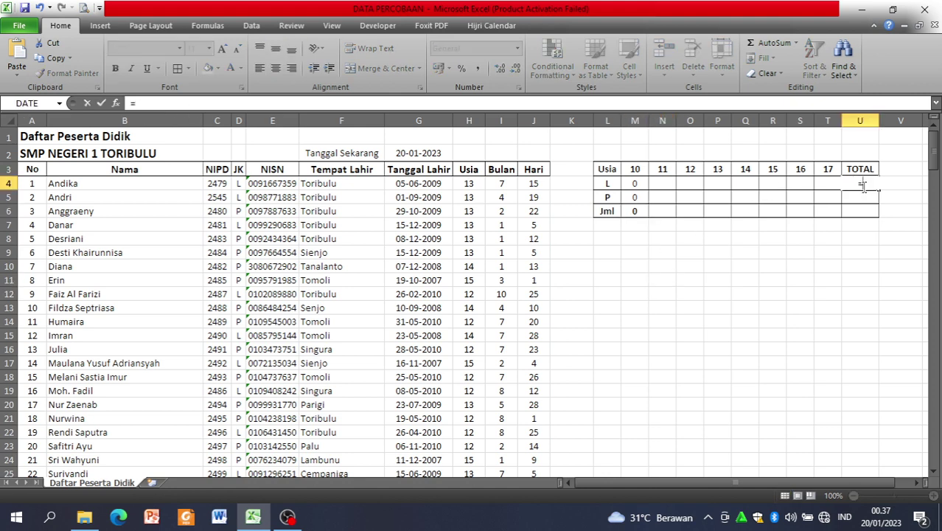
{"action": "type", "text": "su"}
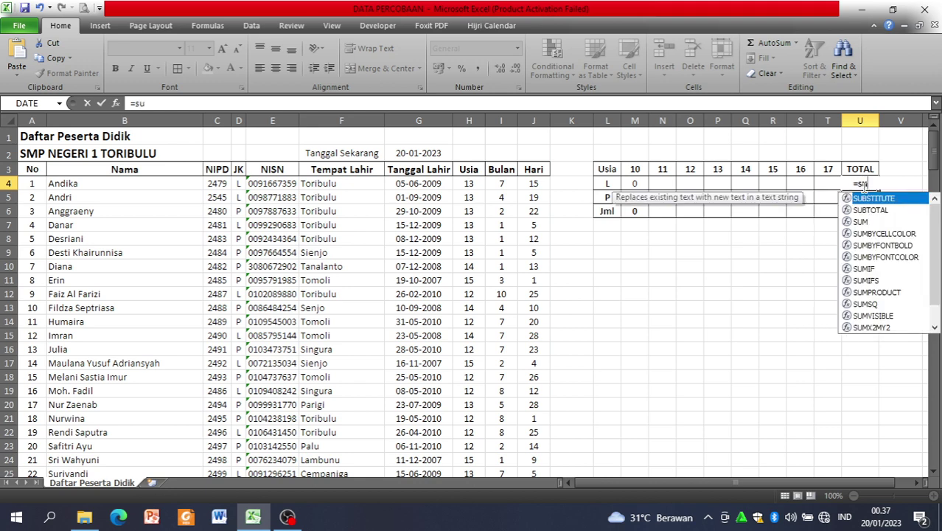
{"action": "double_click", "coordinate": [865, 223]}
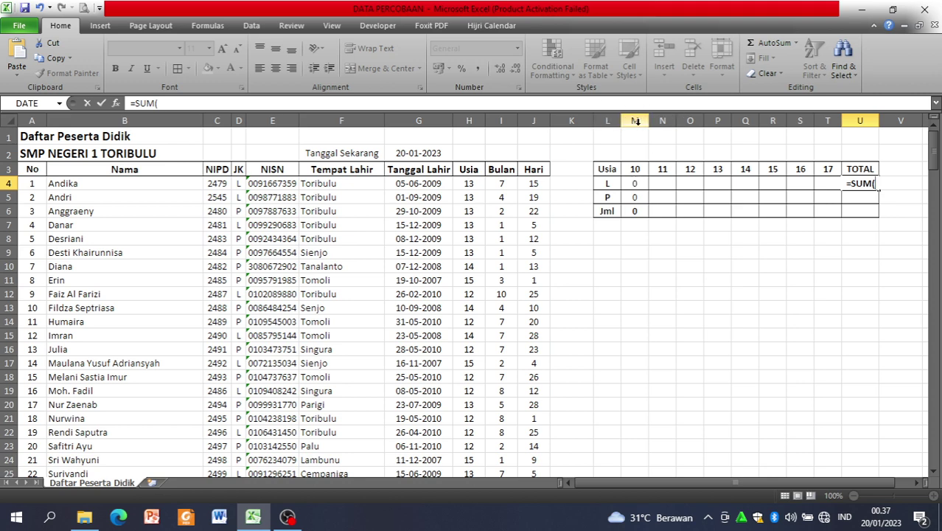
{"action": "left_click", "coordinate": [638, 183]}
{"action": "type", "text": ";"}
{"action": "left_click", "coordinate": [662, 185]}
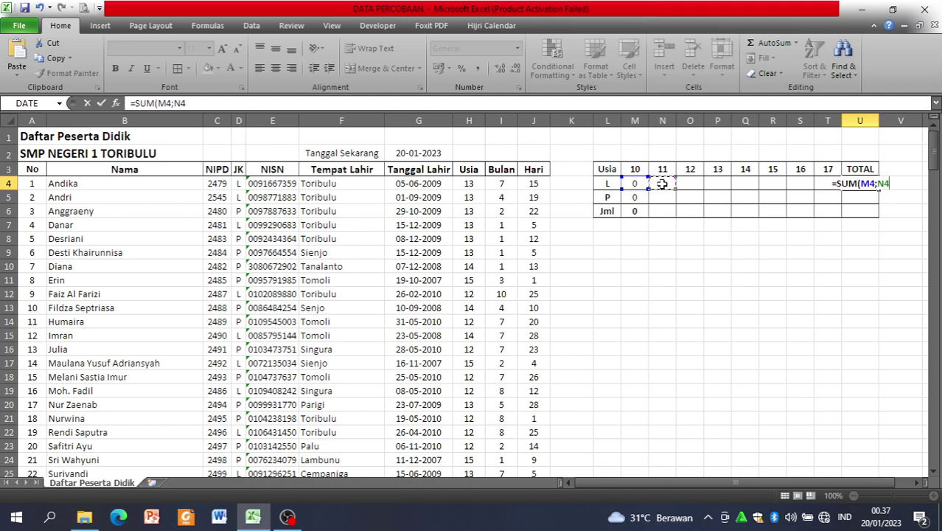
{"action": "type", "text": ";"}
{"action": "left_click", "coordinate": [691, 188]}
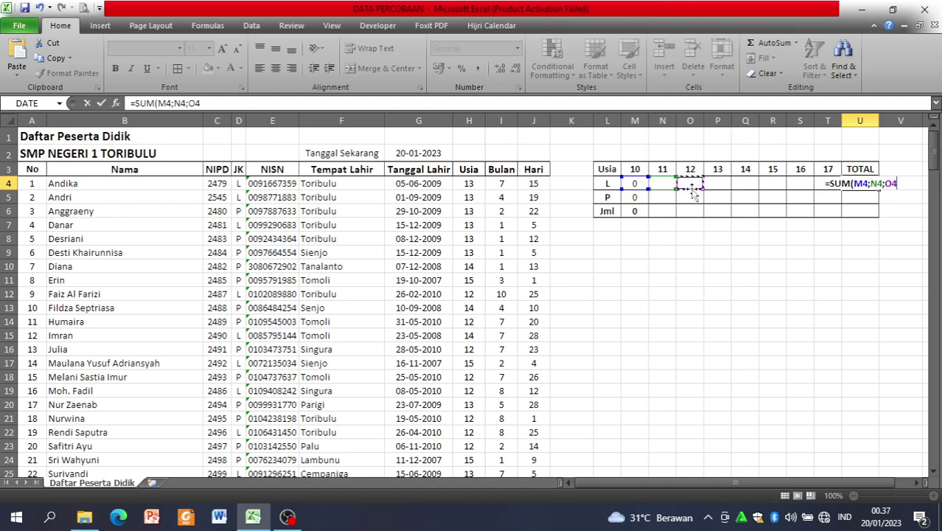
{"action": "type", "text": ";"}
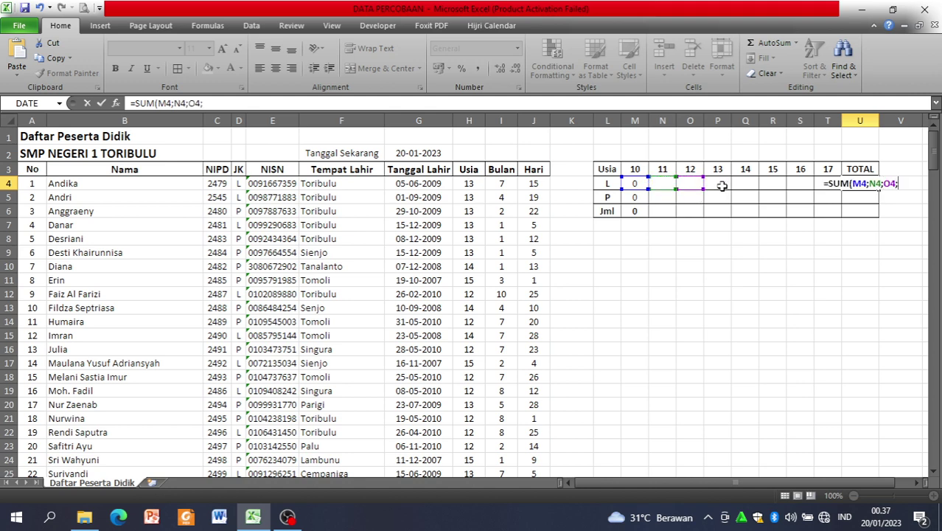
{"action": "left_click", "coordinate": [722, 187]}
{"action": "type", "text": ";"}
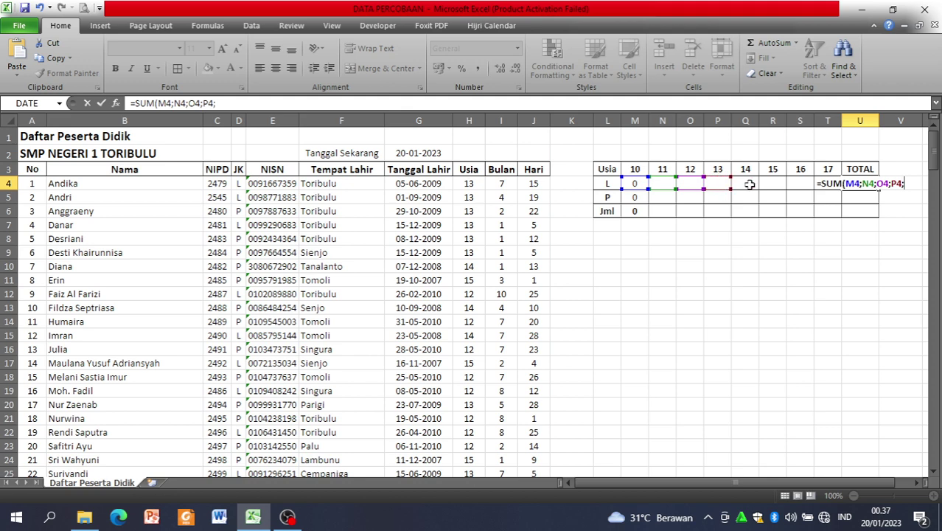
{"action": "left_click", "coordinate": [749, 184]}
{"action": "type", "text": ";"}
{"action": "left_click", "coordinate": [773, 184]}
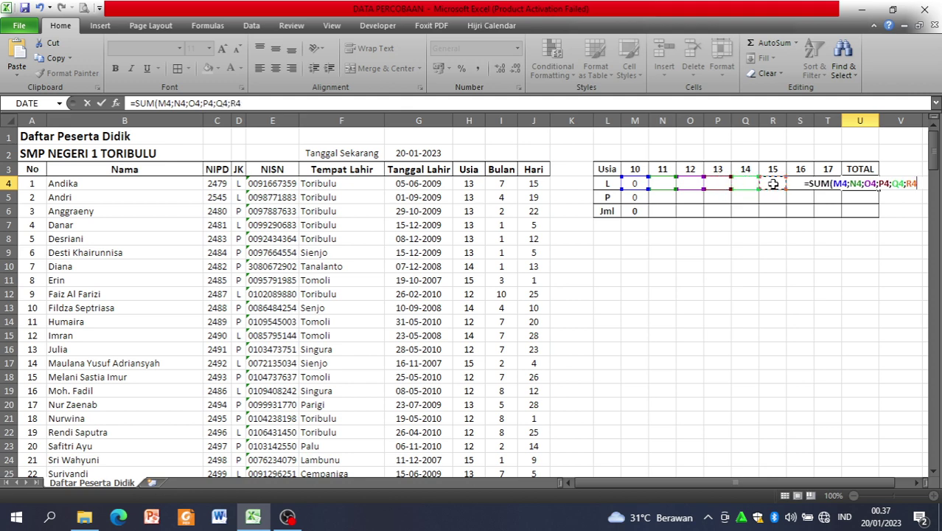
{"action": "type", "text": ";"}
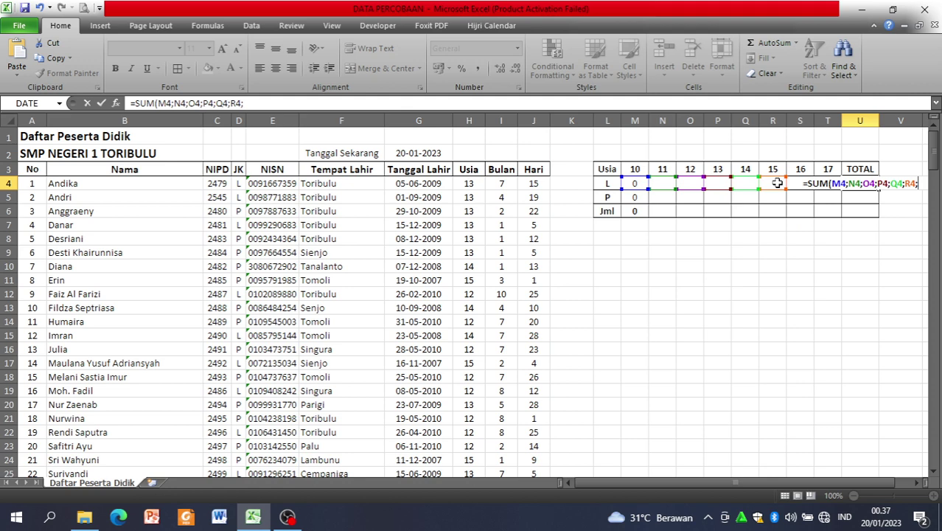
{"action": "type", "text": "s4;"}
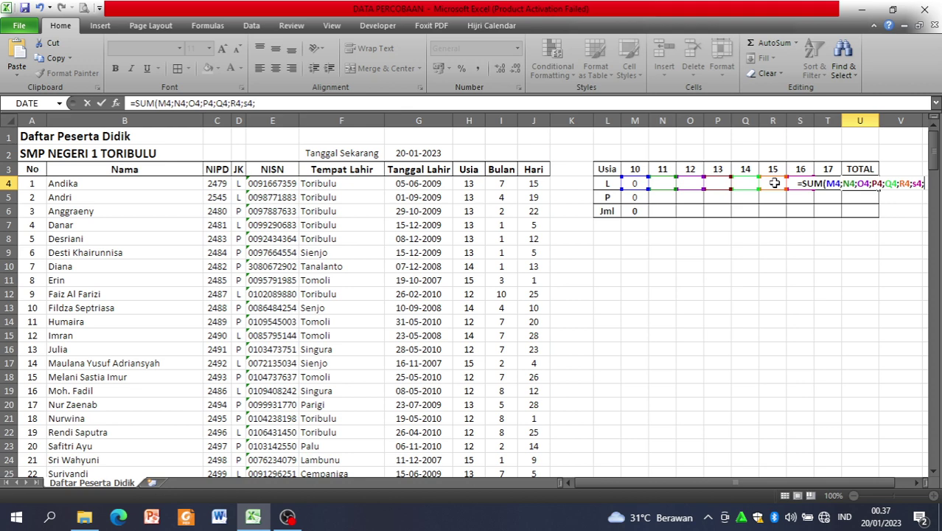
{"action": "type", "text": "t"}
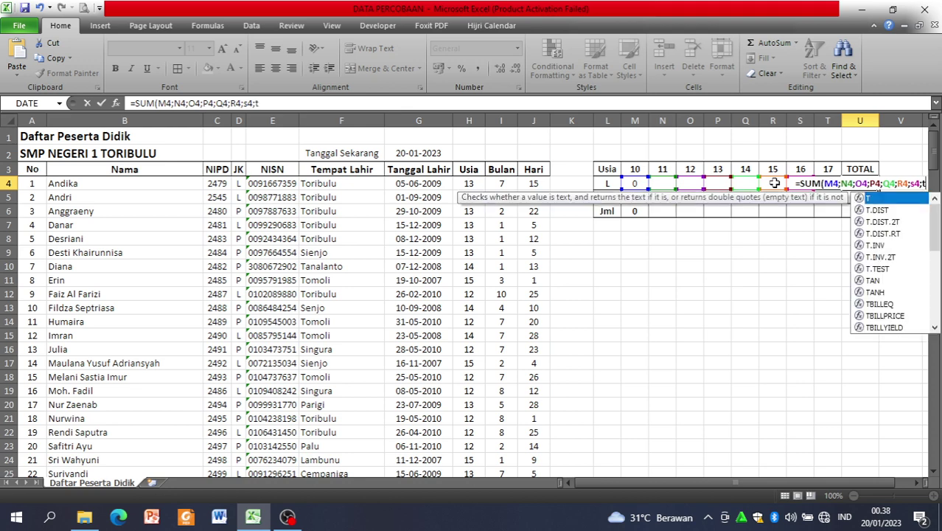
{"action": "type", "text": "4"}
{"action": "key", "text": "Return"}
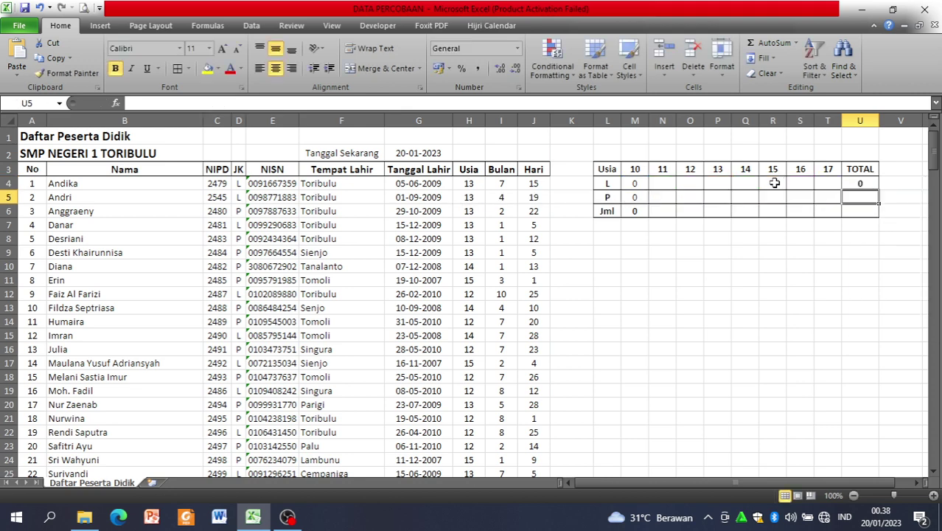
Step: Fill the TOTAL formula from U4 down to U6 and check the copied formulas in U5 and U6
{"action": "left_click", "coordinate": [859, 184]}
{"action": "left_click_drag", "start_coordinate": [879, 190], "coordinate": [881, 221]}
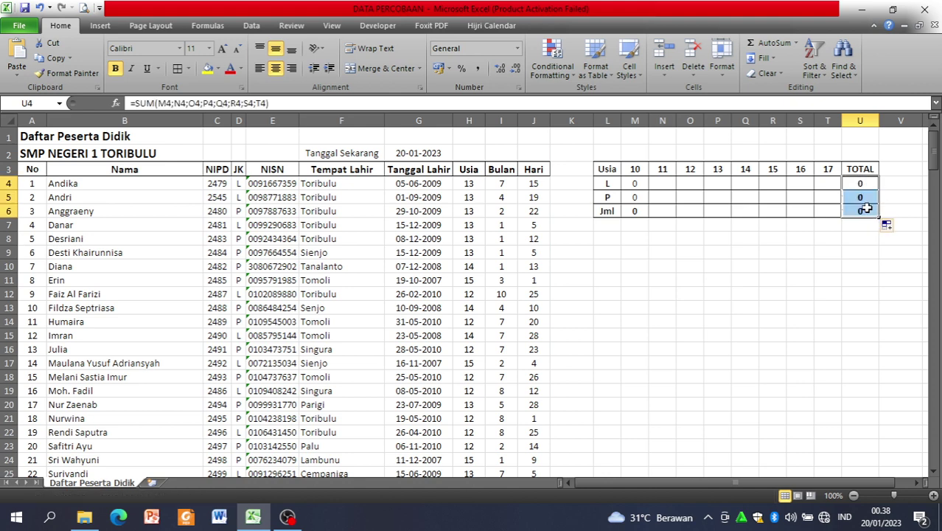
{"action": "left_click", "coordinate": [862, 210]}
{"action": "left_click", "coordinate": [860, 184]}
{"action": "left_click", "coordinate": [861, 208]}
{"action": "left_click", "coordinate": [859, 197]}
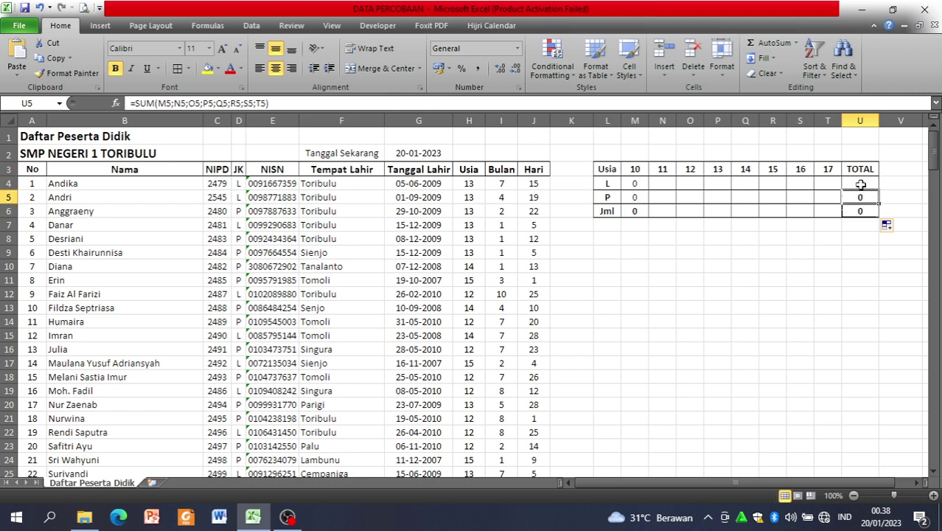
{"action": "left_click", "coordinate": [859, 182]}
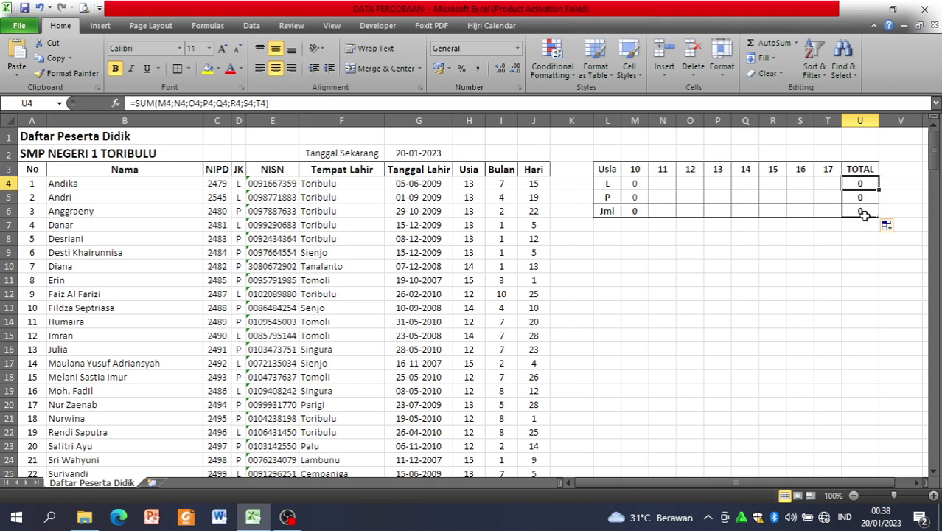
{"action": "left_click", "coordinate": [864, 213]}
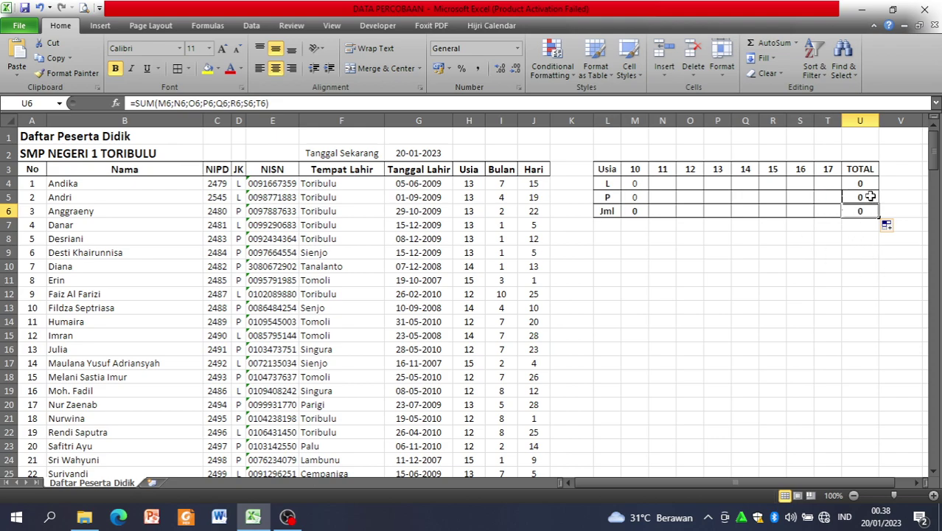
Step: Check the last number in the No column at the end of the student list and return to the summary table
{"action": "left_click_drag", "start_coordinate": [934, 151], "coordinate": [934, 433]}
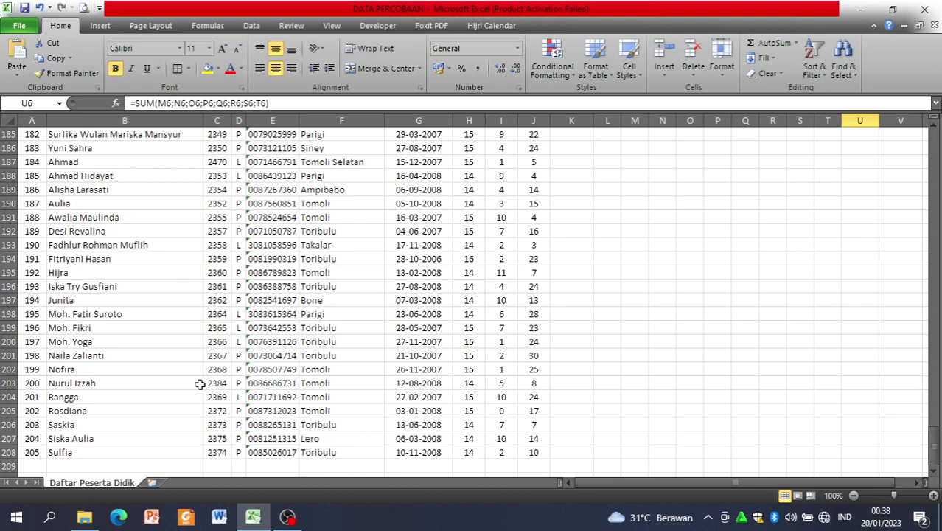
{"action": "left_click", "coordinate": [31, 451]}
{"action": "left_click_drag", "start_coordinate": [934, 451], "coordinate": [928, 127]}
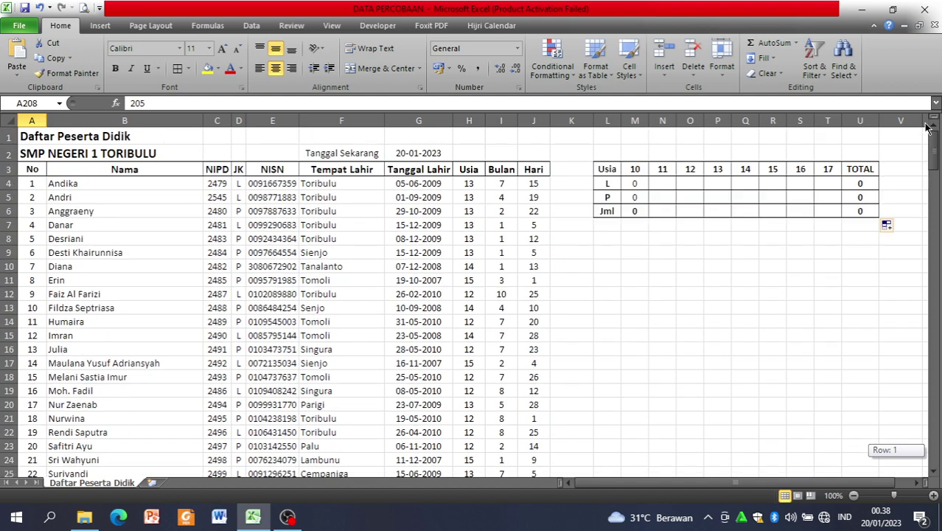
Step: Fill the L, P and Jml formulas from M4:M6 across the remaining age columns to T6
{"action": "left_click", "coordinate": [627, 184]}
{"action": "left_click_drag", "start_coordinate": [626, 184], "coordinate": [639, 211]}
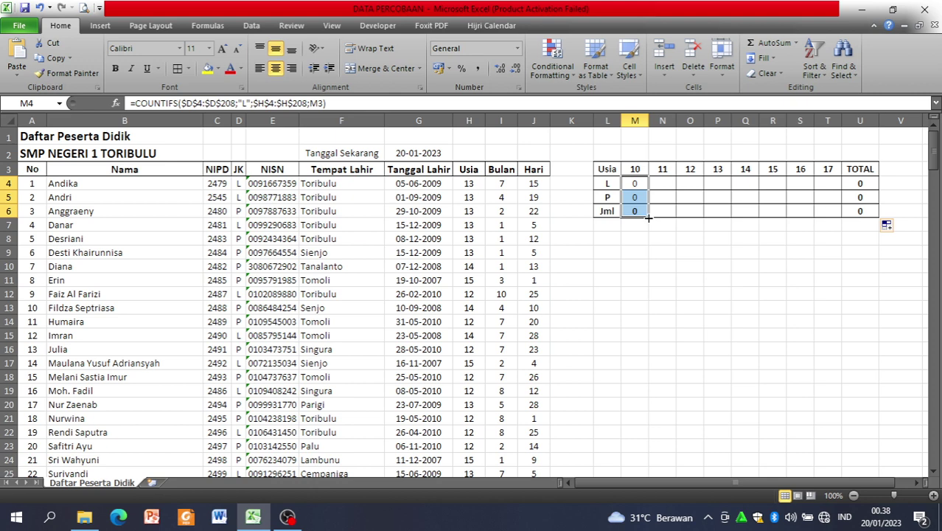
{"action": "left_click_drag", "start_coordinate": [631, 184], "coordinate": [837, 214]}
{"action": "scroll", "coordinate": [807, 253], "scroll_direction": "down", "scroll_amount": 1}
{"action": "left_click", "coordinate": [807, 252]}
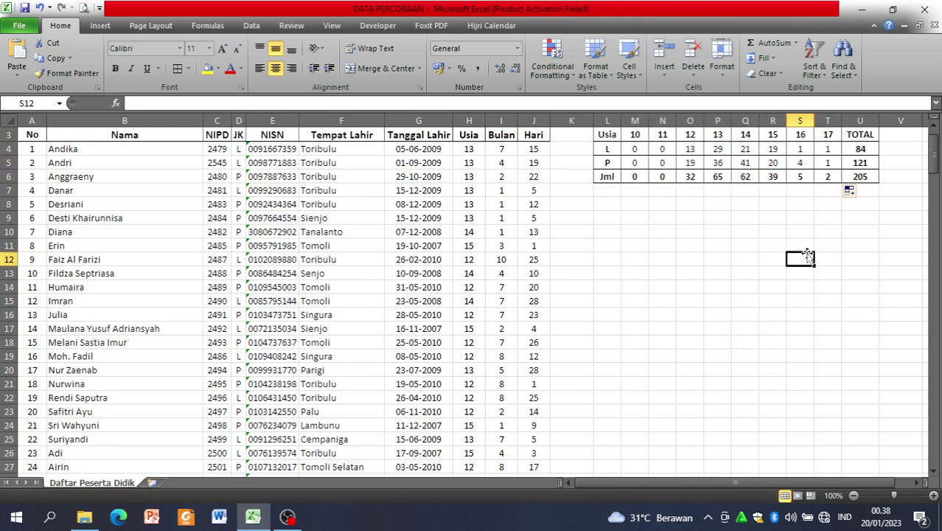
Step: Examine the L, P and Jml totals in the TOTAL cells U4:U6 and compare them with the student list
{"action": "scroll", "coordinate": [807, 253], "scroll_direction": "up", "scroll_amount": 1}
{"action": "left_click", "coordinate": [857, 210]}
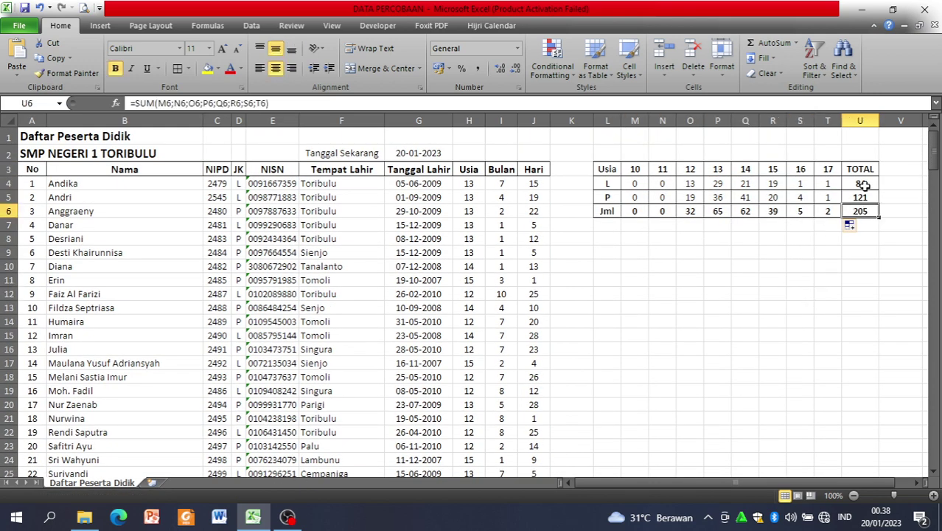
{"action": "left_click", "coordinate": [859, 184]}
{"action": "left_click", "coordinate": [870, 214]}
{"action": "left_click", "coordinate": [867, 182]}
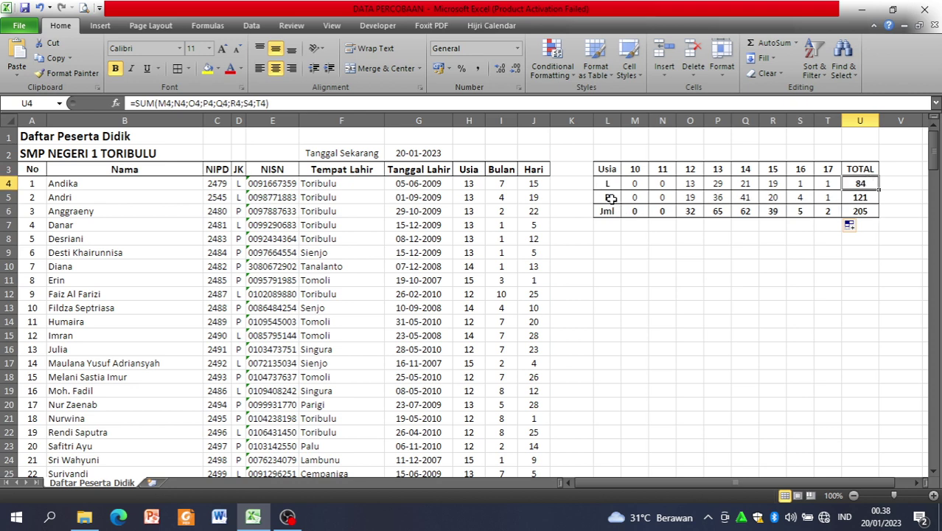
{"action": "left_click", "coordinate": [869, 197]}
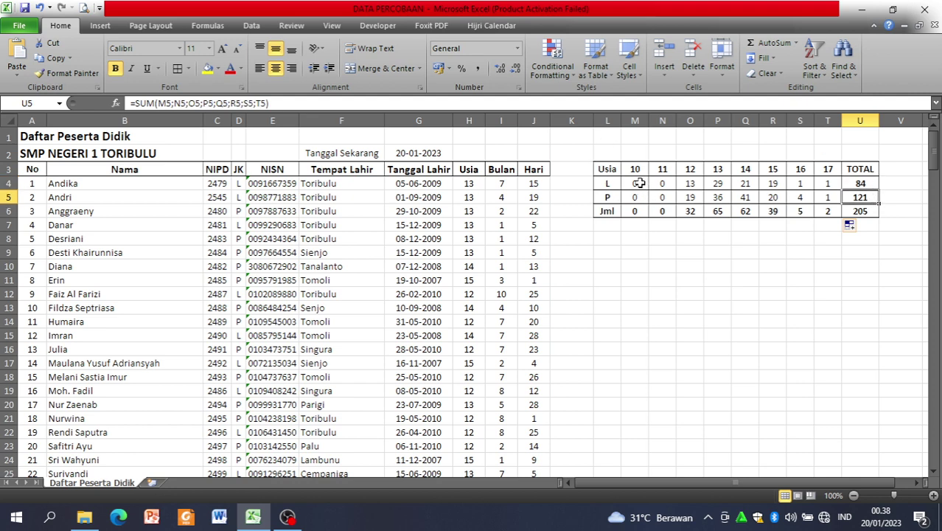
Step: Review the L and P counts for the individual ages in the summary table, including ages 17, 16, 15 and 14
{"action": "left_click_drag", "start_coordinate": [638, 183], "coordinate": [666, 197]}
{"action": "left_click", "coordinate": [637, 187]}
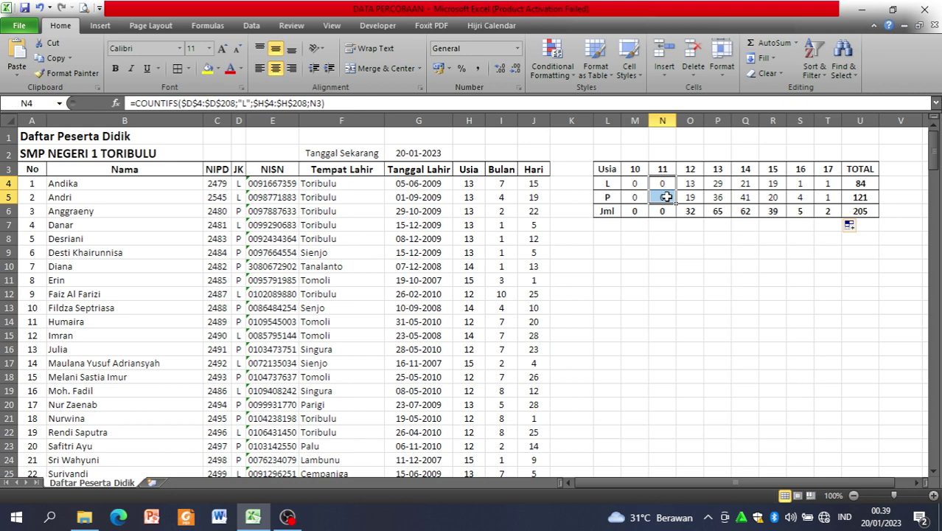
{"action": "left_click", "coordinate": [684, 184]}
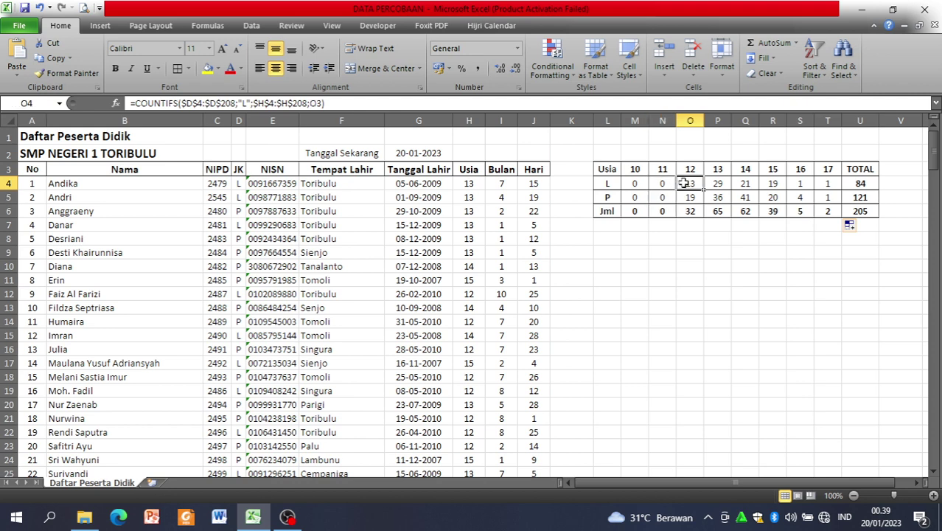
{"action": "left_click", "coordinate": [821, 187]}
{"action": "left_click", "coordinate": [825, 279]}
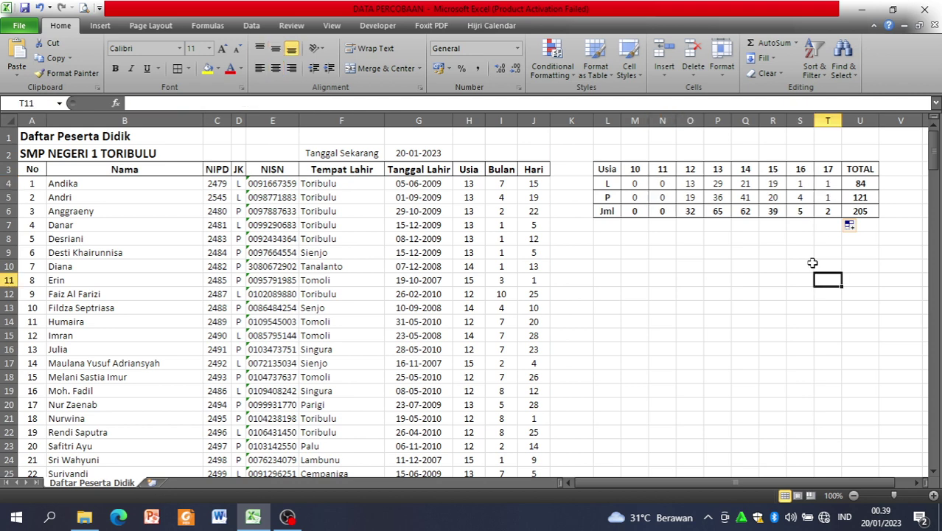
{"action": "left_click", "coordinate": [832, 183]}
{"action": "left_click", "coordinate": [833, 195]}
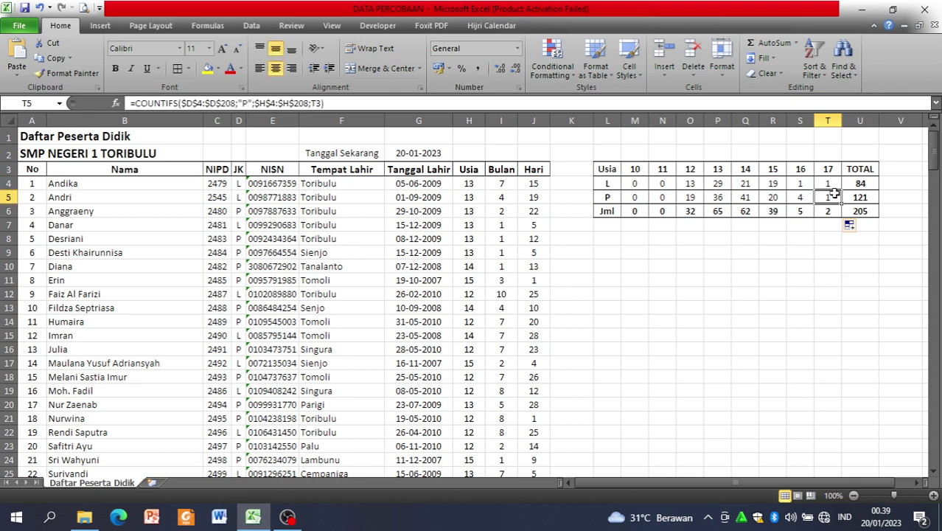
{"action": "left_click", "coordinate": [803, 182]}
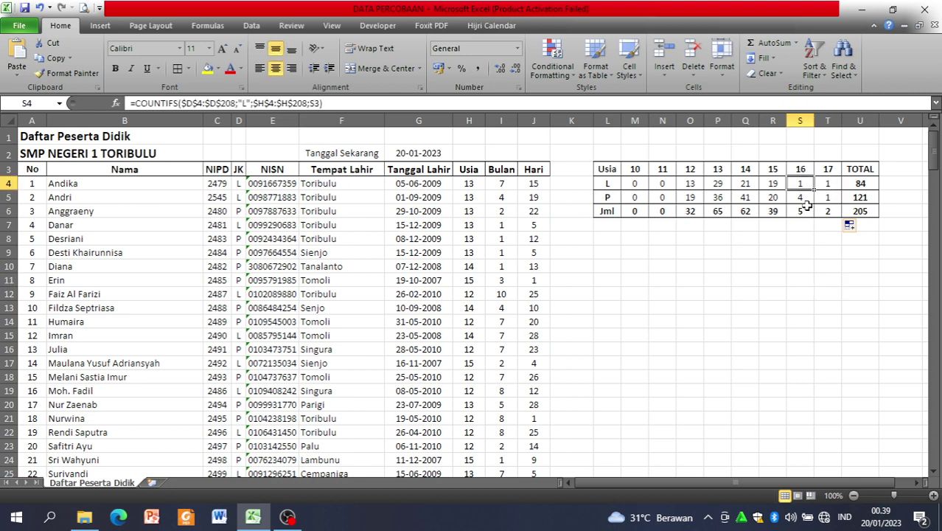
{"action": "left_click", "coordinate": [804, 212]}
{"action": "left_click", "coordinate": [799, 180]}
{"action": "left_click", "coordinate": [800, 197]}
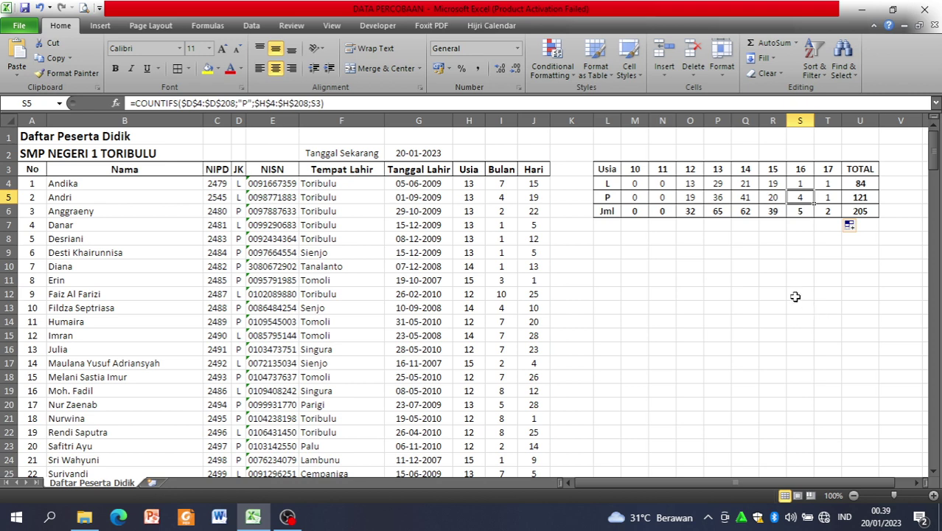
{"action": "left_click", "coordinate": [769, 185]}
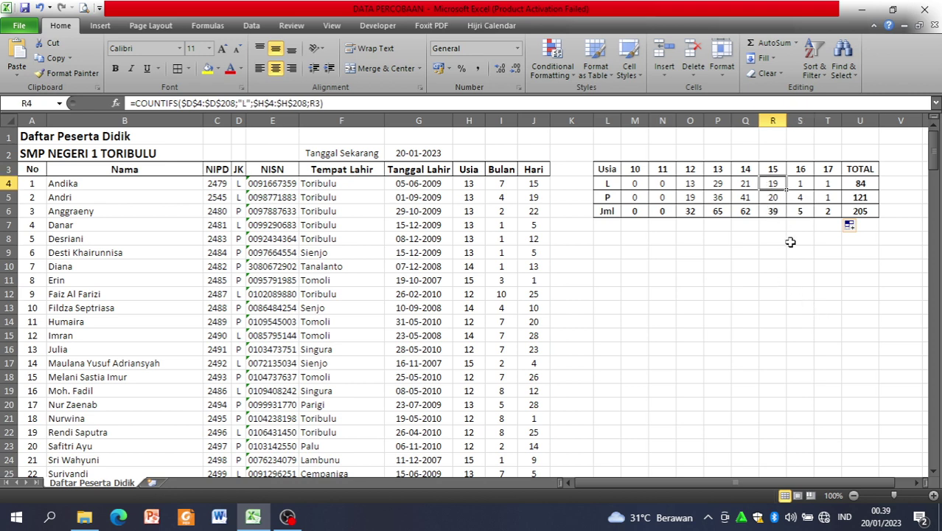
{"action": "left_click", "coordinate": [771, 198]}
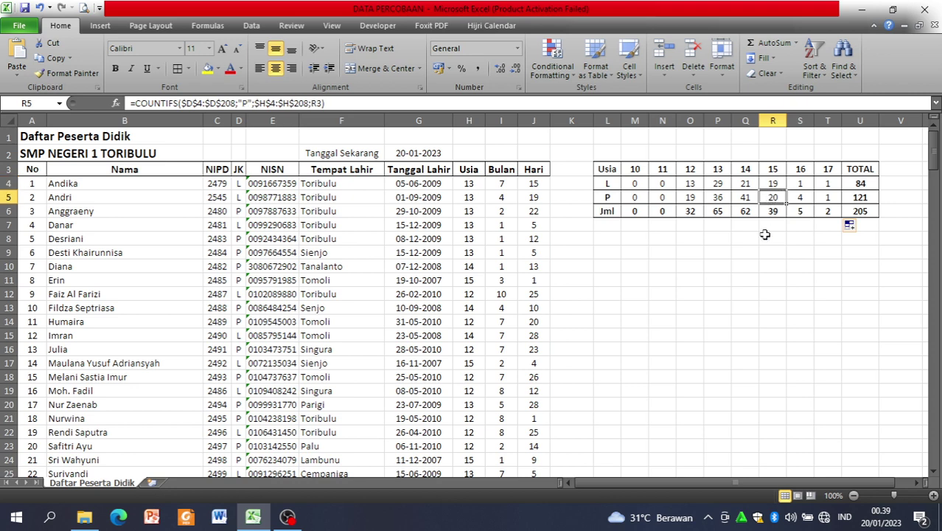
{"action": "left_click", "coordinate": [748, 183]}
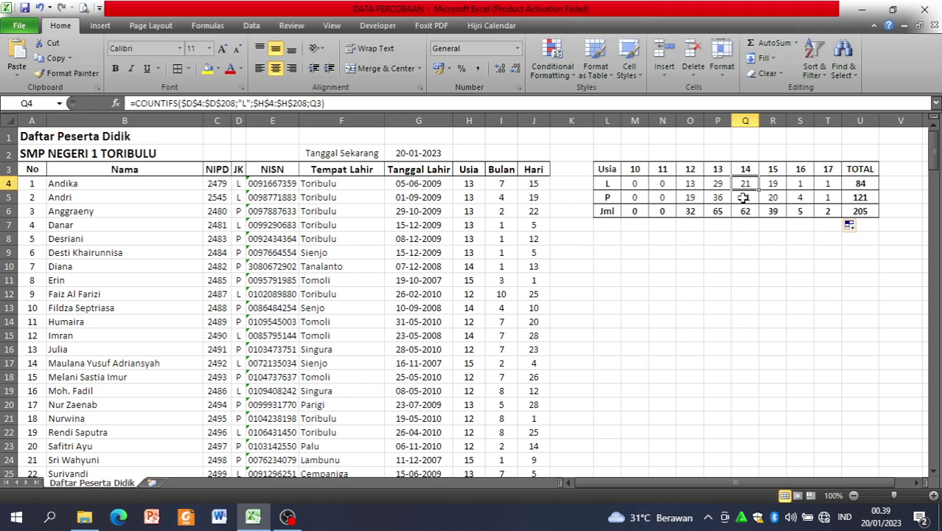
{"action": "left_click", "coordinate": [745, 198]}
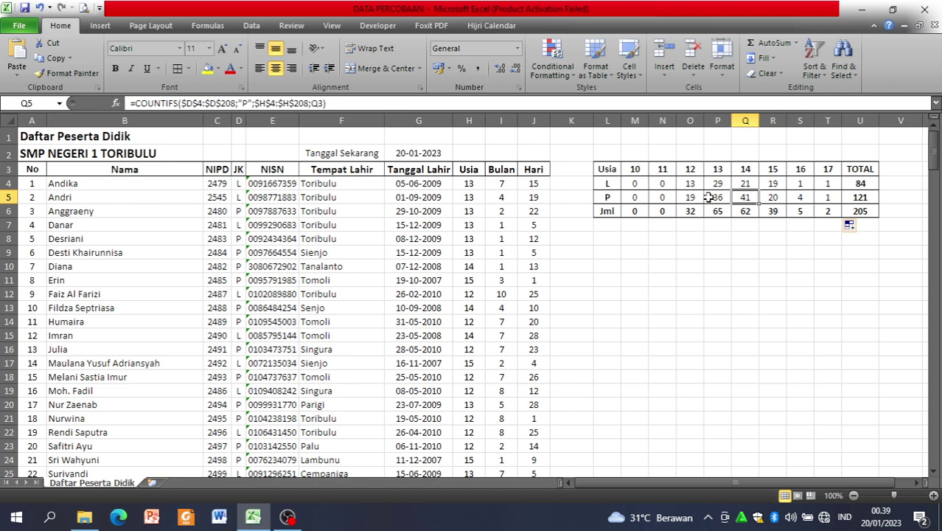
Step: Review the L and P counts for ages 13 and 12 and the Jml value for age 12 in the summary table
{"action": "left_click", "coordinate": [712, 174]}
{"action": "left_click", "coordinate": [718, 184]}
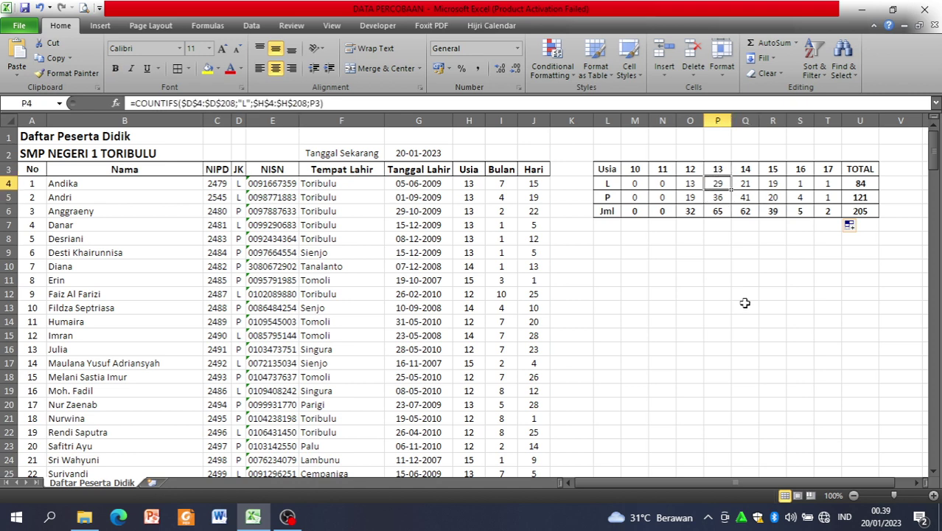
{"action": "left_click", "coordinate": [717, 197]}
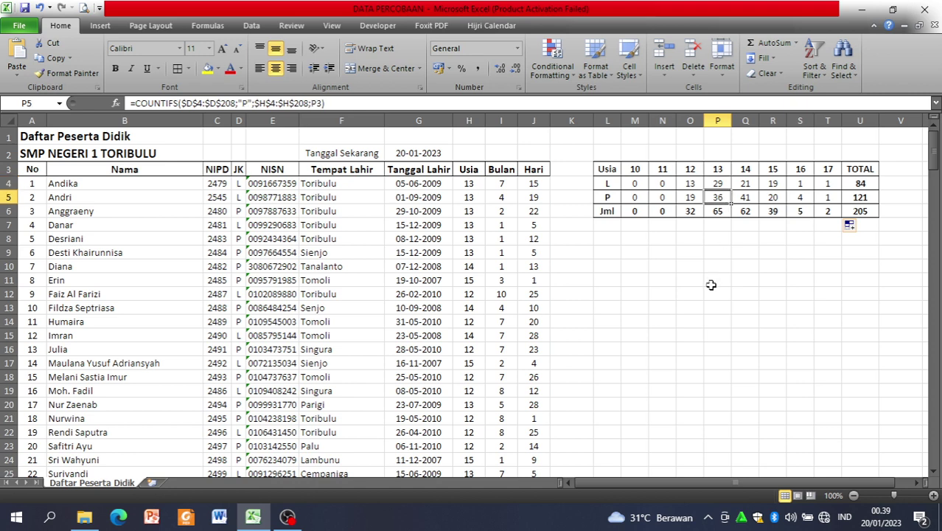
{"action": "left_click", "coordinate": [690, 170]}
{"action": "left_click", "coordinate": [690, 184]}
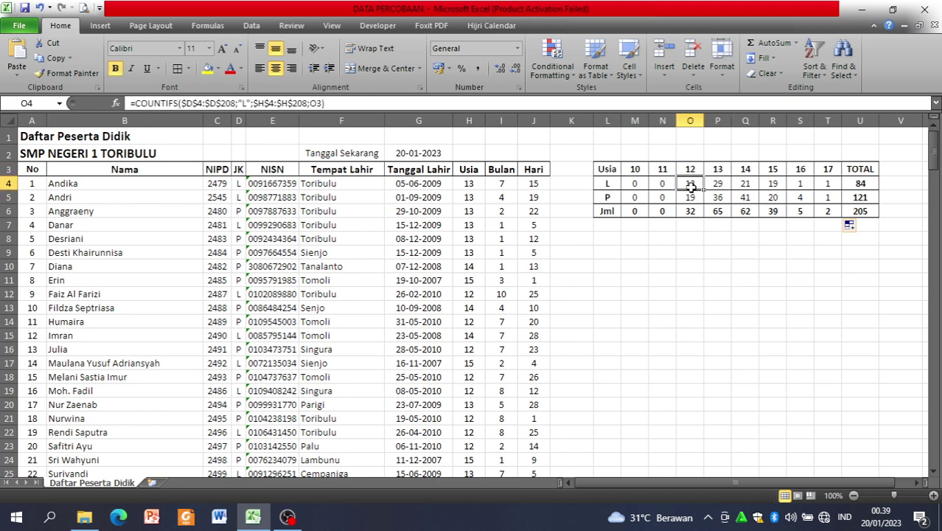
{"action": "left_click", "coordinate": [684, 196]}
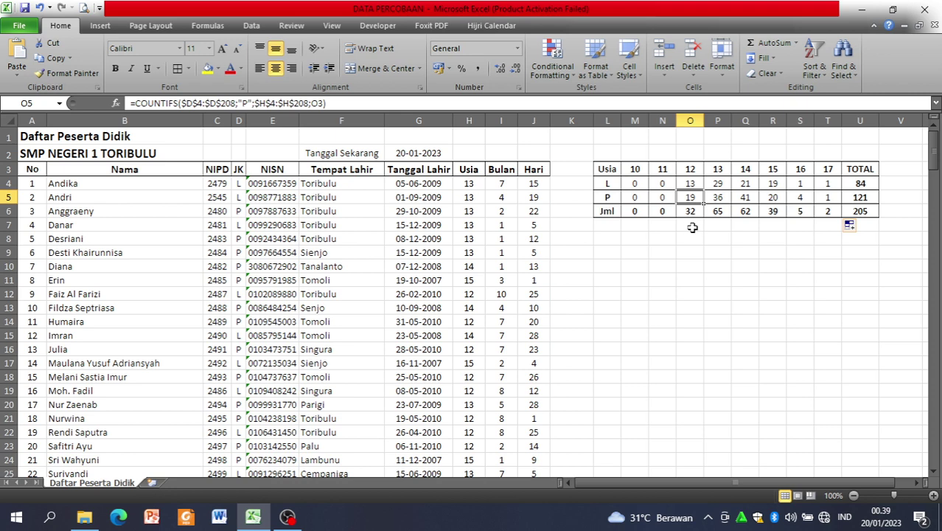
{"action": "left_click", "coordinate": [690, 213]}
{"action": "left_click", "coordinate": [708, 304]}
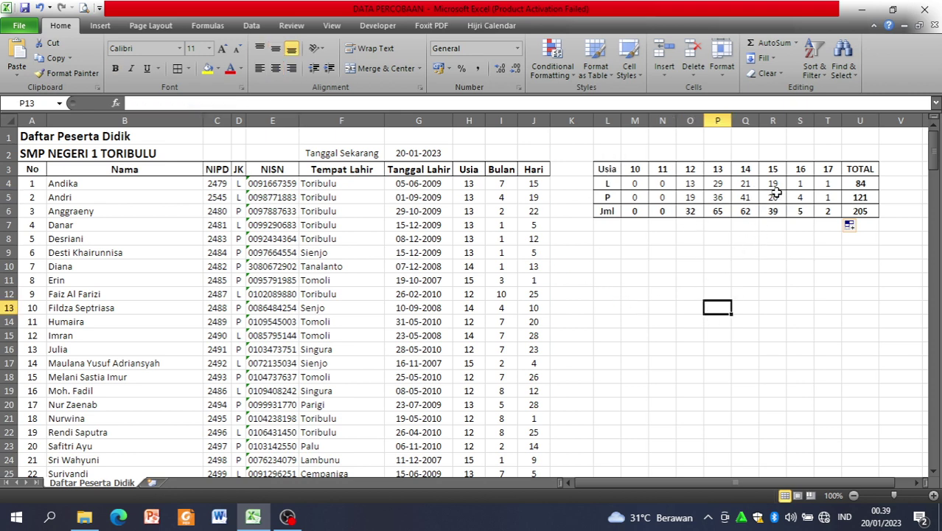
Step: Check the SUM results for L, P and Jml in the TOTAL column, cells U4 to U6
{"action": "left_click", "coordinate": [869, 184]}
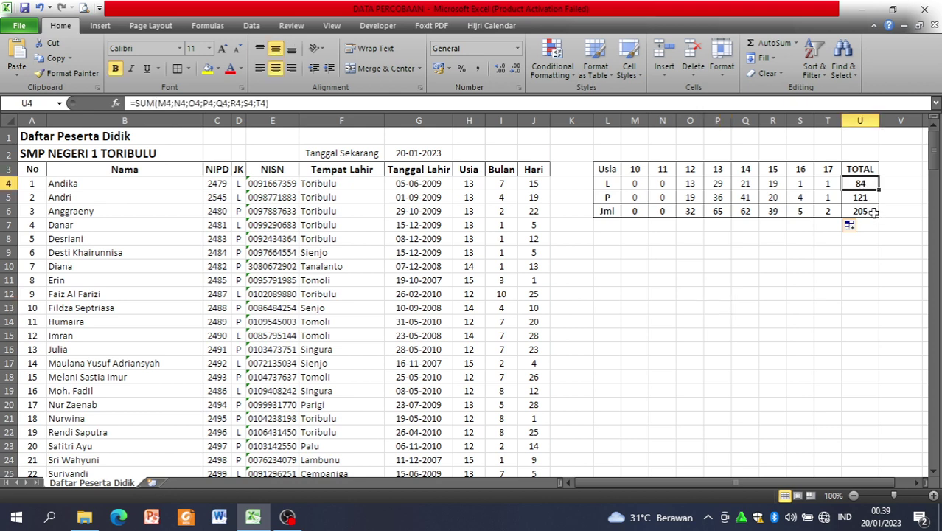
{"action": "left_click", "coordinate": [872, 197]}
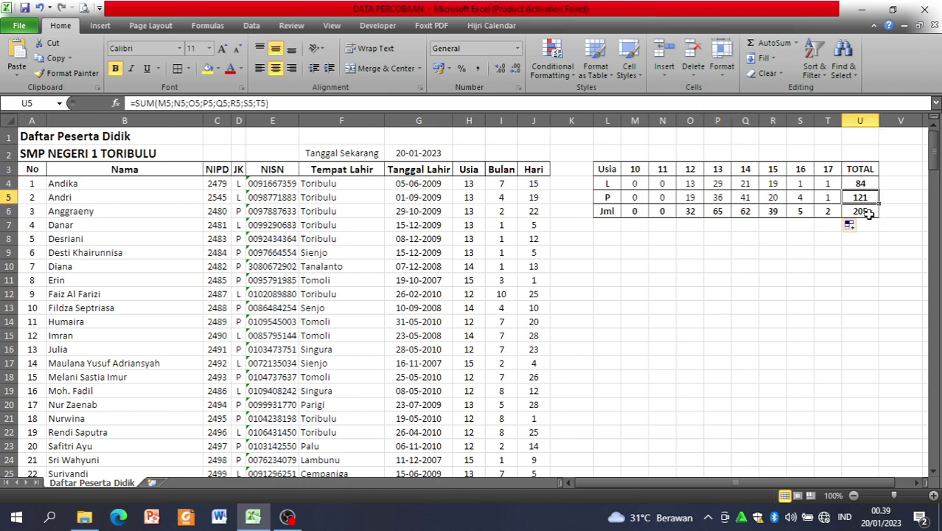
{"action": "left_click", "coordinate": [868, 213]}
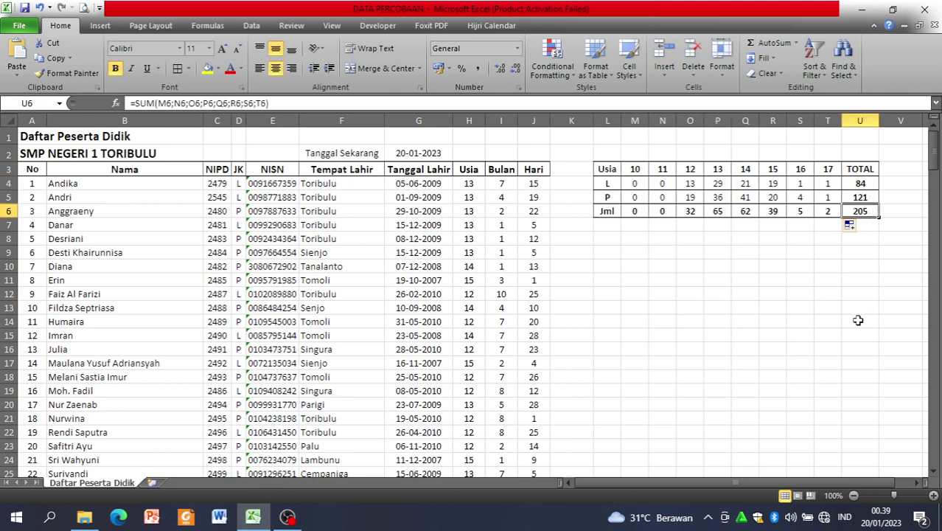
{"action": "left_click", "coordinate": [692, 280]}
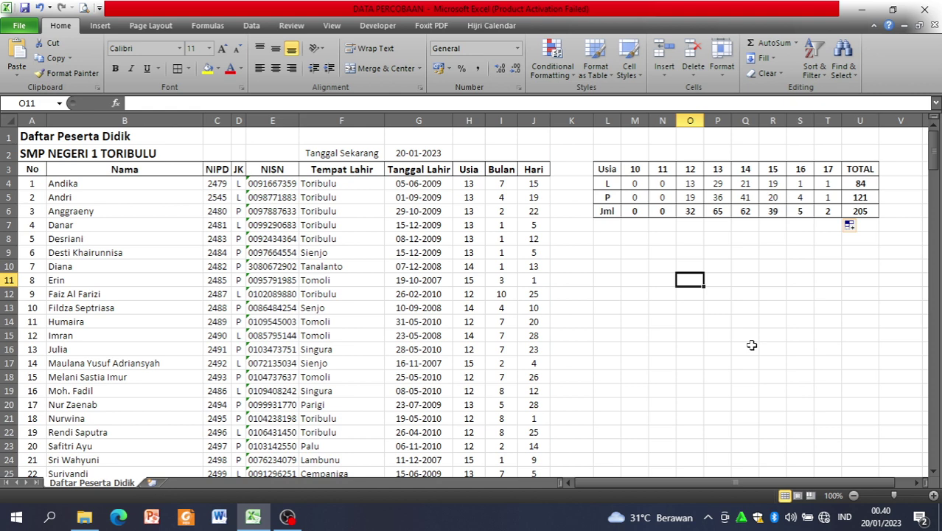
{"action": "left_click", "coordinate": [291, 518]}
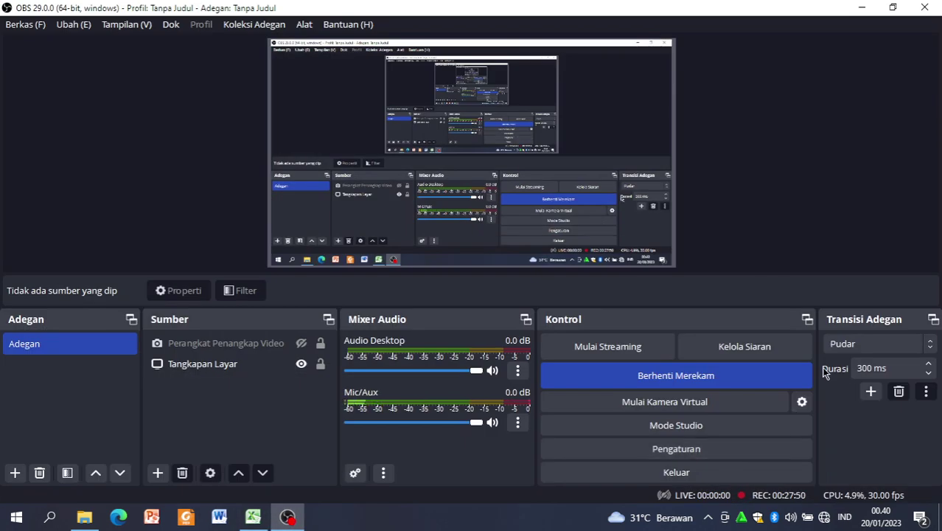
{"action": "left_click", "coordinate": [714, 381]}
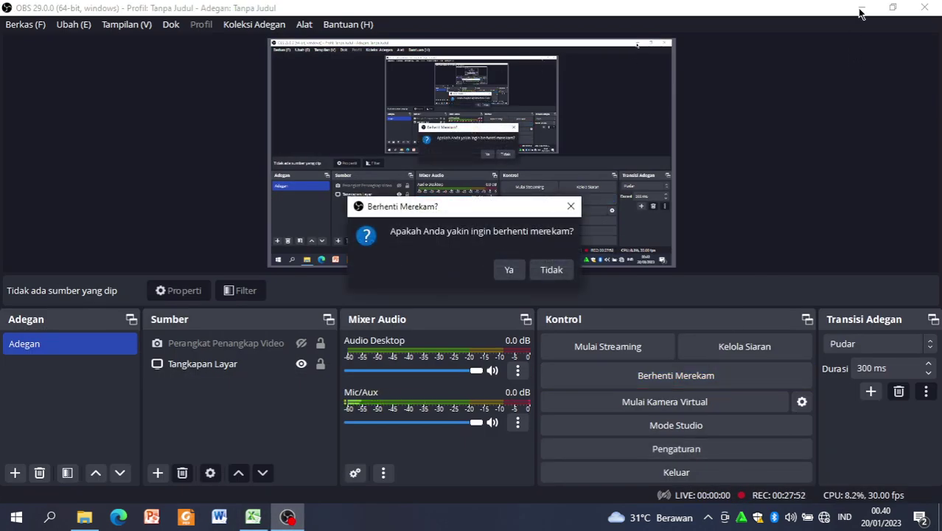